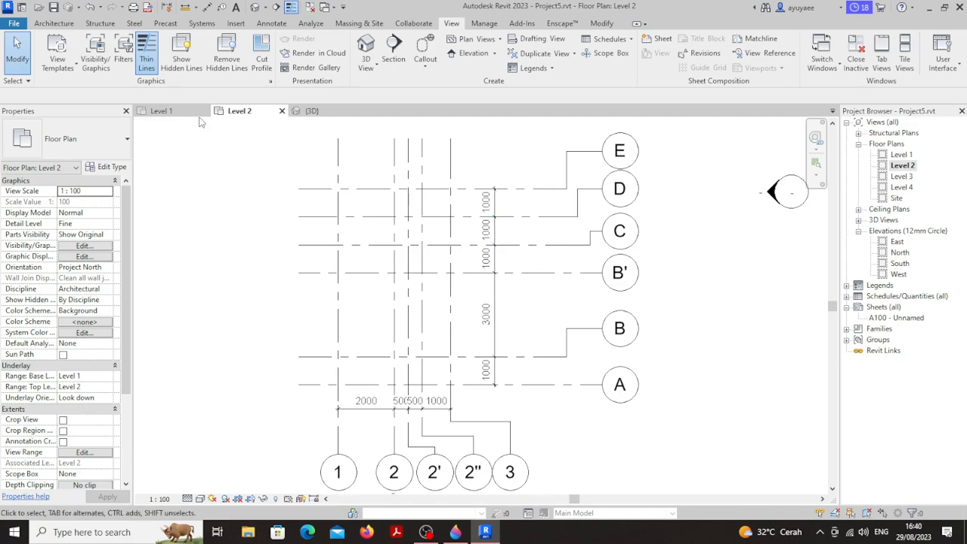
# On the Level 1 plan, draw a wall about 3900 mm long along grid E from grid 1, using an unconnected Depth of 3500
pyautogui.click(161, 111)
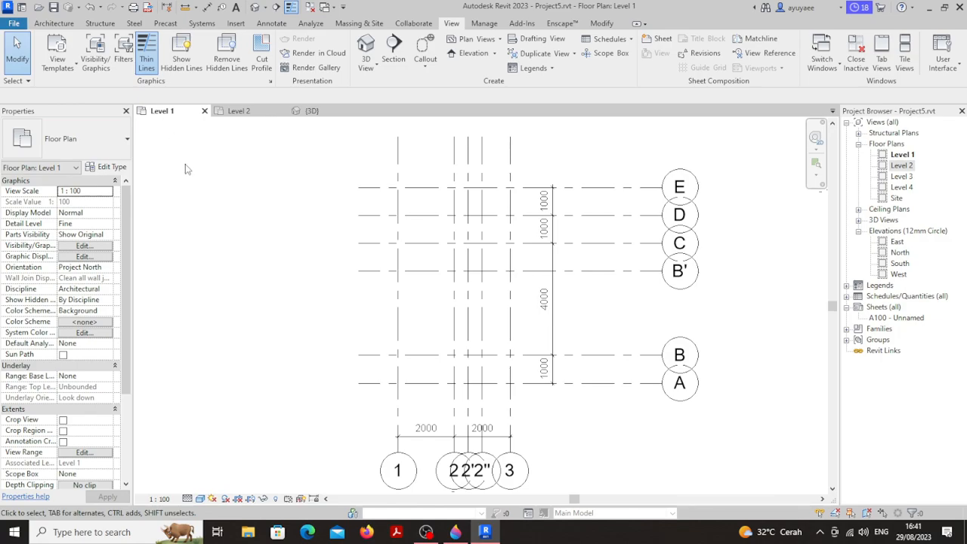
pyautogui.click(65, 25)
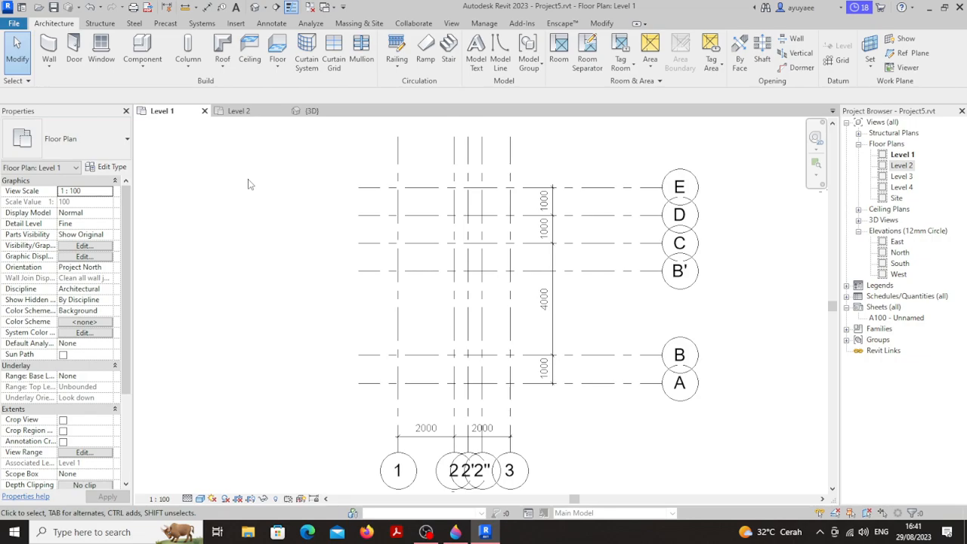
pyautogui.press('w')
pyautogui.press('a')
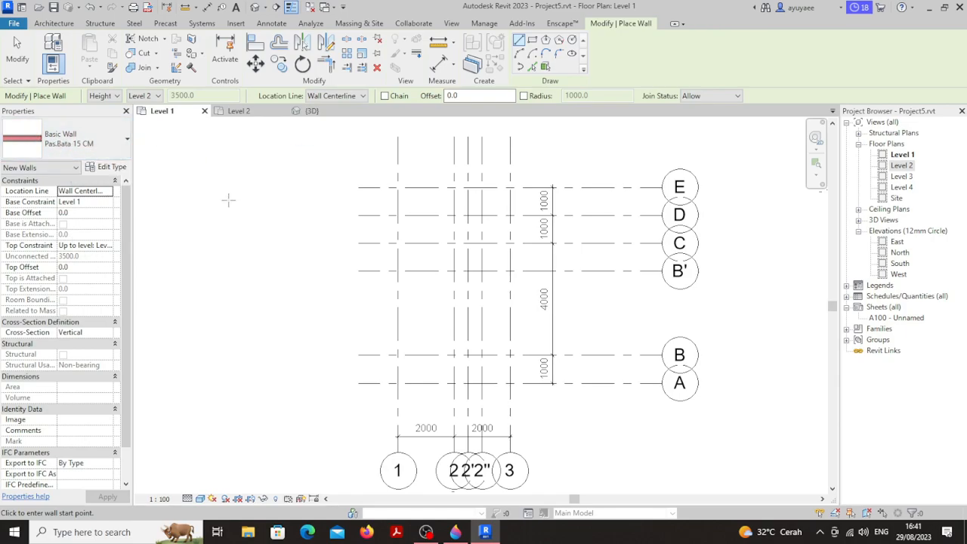
pyautogui.click(105, 97)
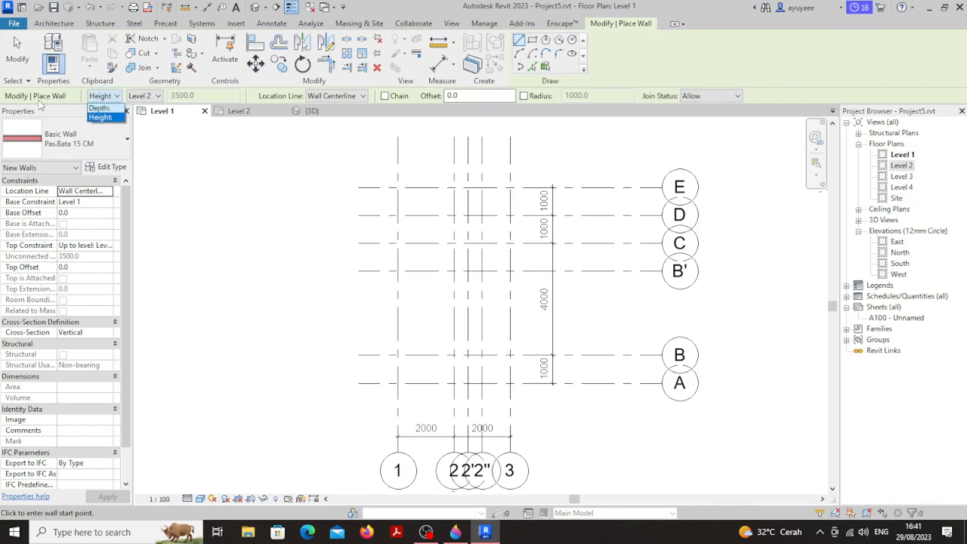
pyautogui.click(104, 109)
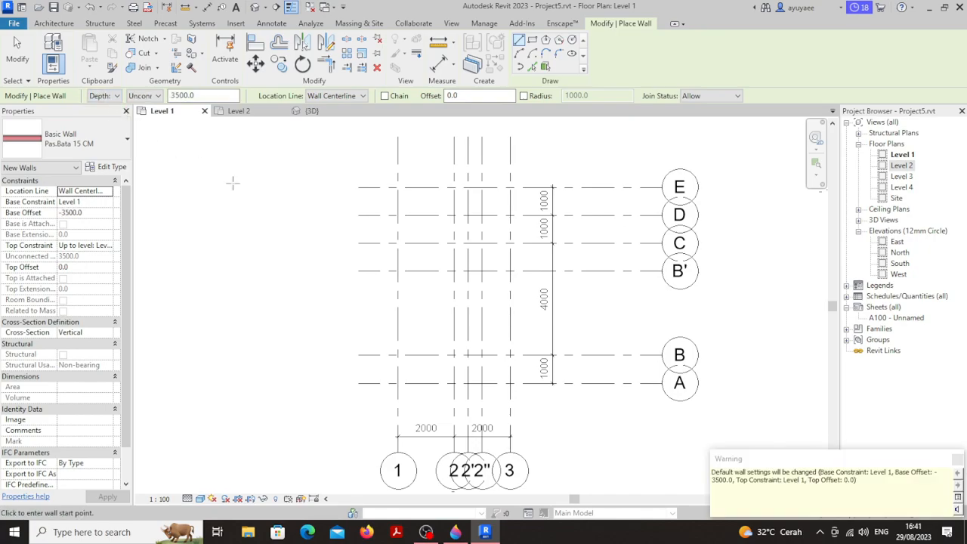
pyautogui.click(398, 187)
pyautogui.click(507, 187)
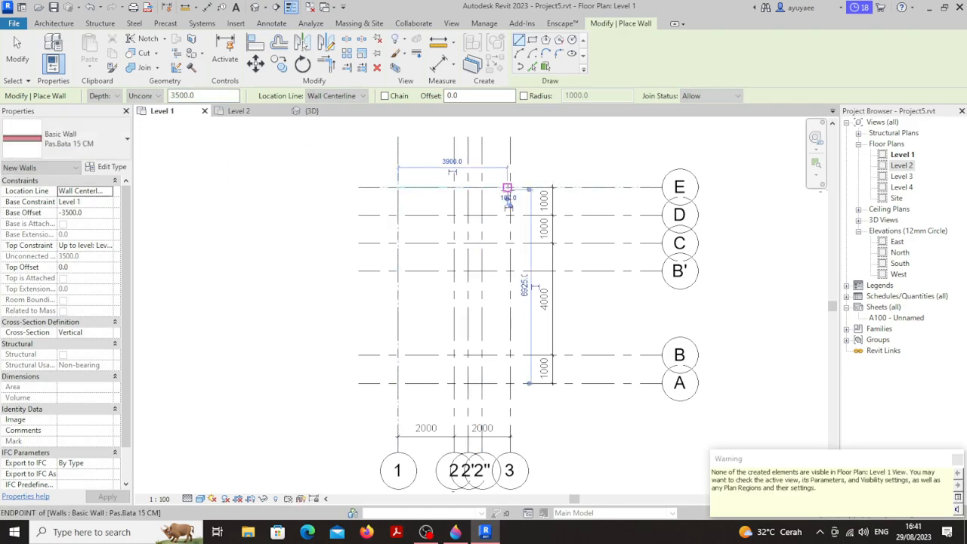
pyautogui.press('Escape')
pyautogui.press('Escape')
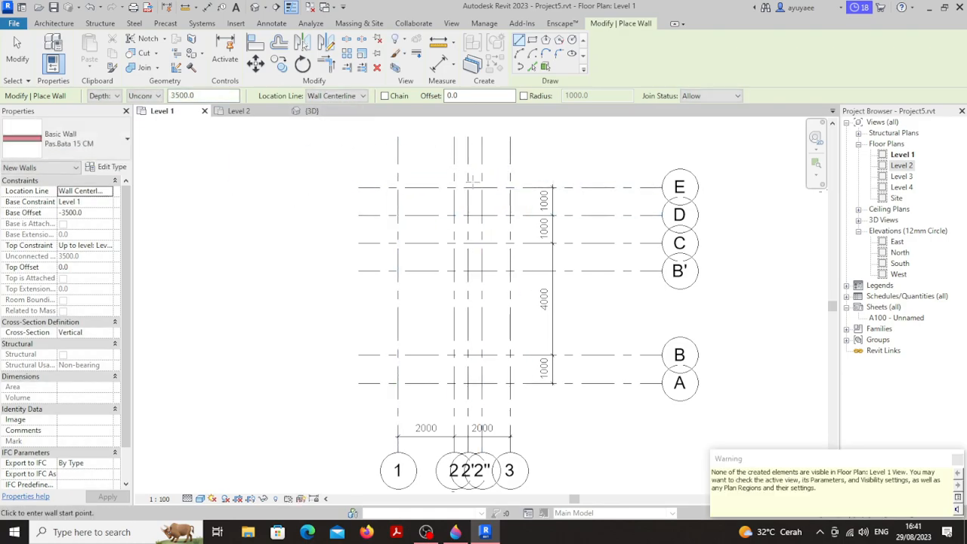
# Inspect the wall below Level 1 in the 3D view and delete it
pyautogui.click(309, 111)
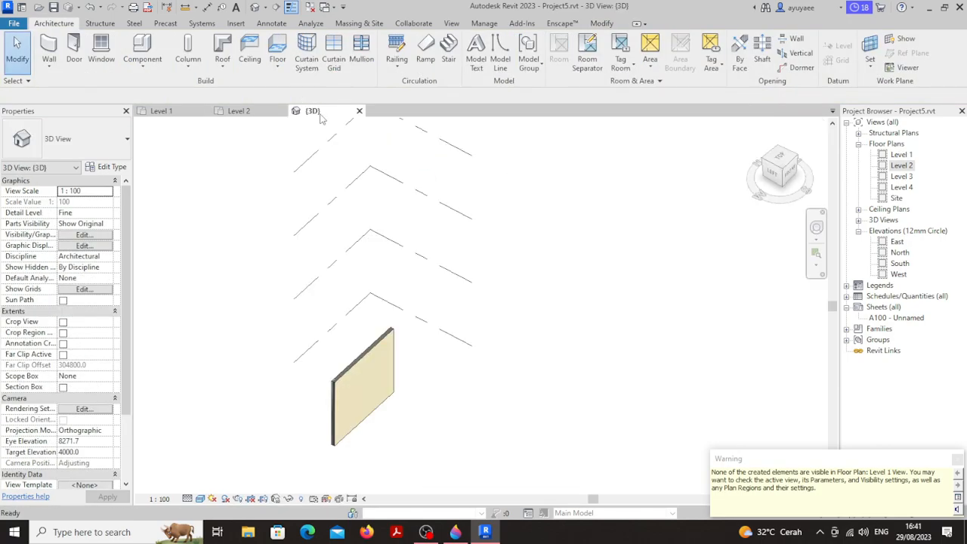
pyautogui.keyDown('shift'); pyautogui.moveTo(414, 323); pyautogui.dragTo(449, 333, button='middle'); pyautogui.keyUp('shift')
pyautogui.click(449, 333)
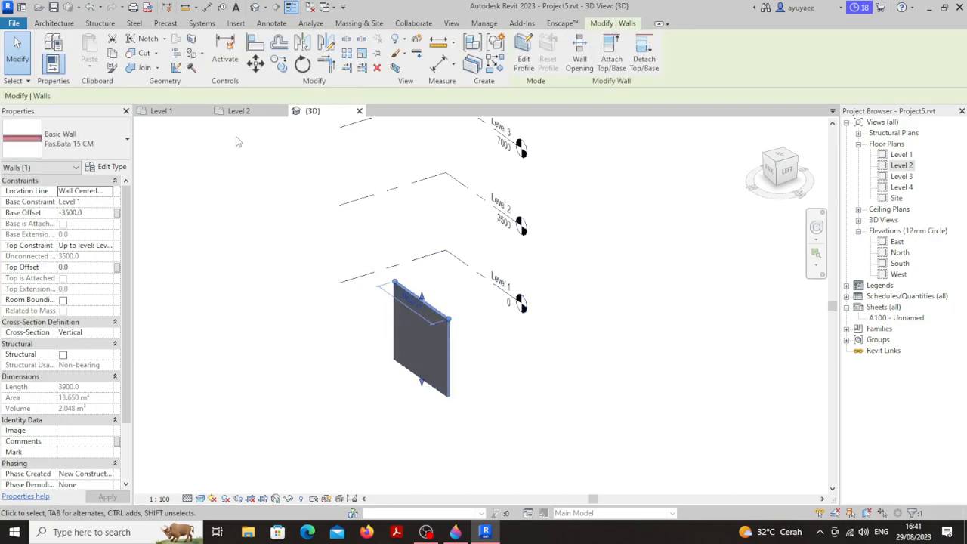
pyautogui.click(163, 111)
pyautogui.click(311, 111)
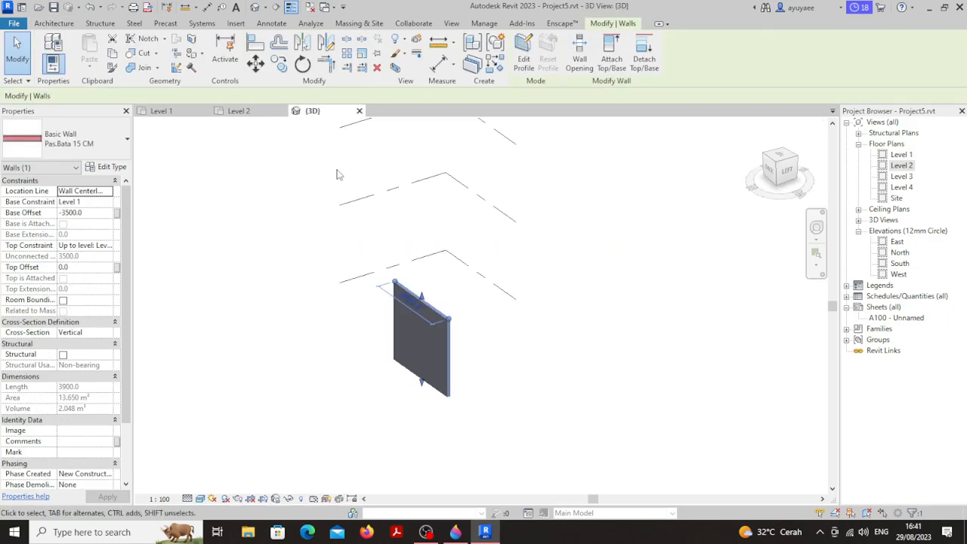
pyautogui.press('Delete')
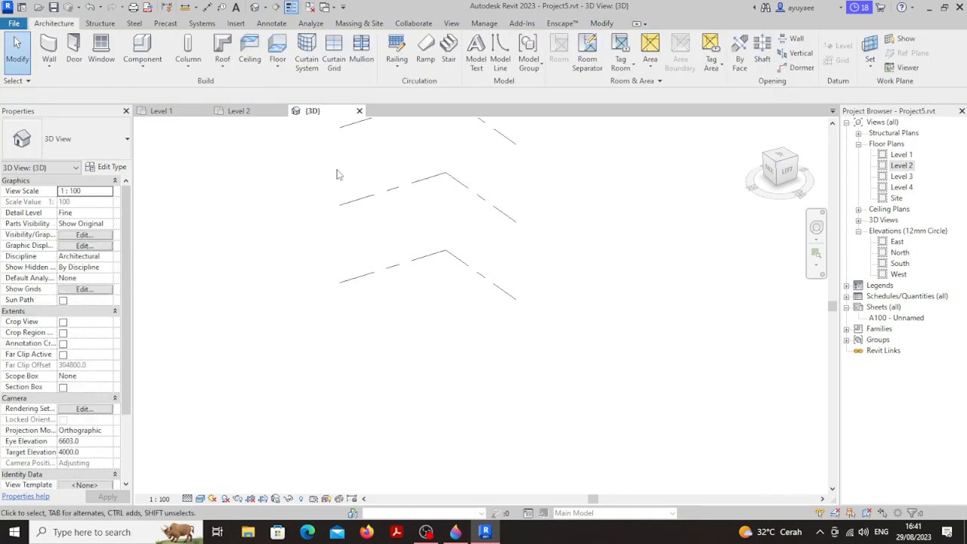
# On the Level 1 plan, draw a wall about 4100 mm long along grid E from grid 1, with an unconnected Height of 3500
pyautogui.click(178, 113)
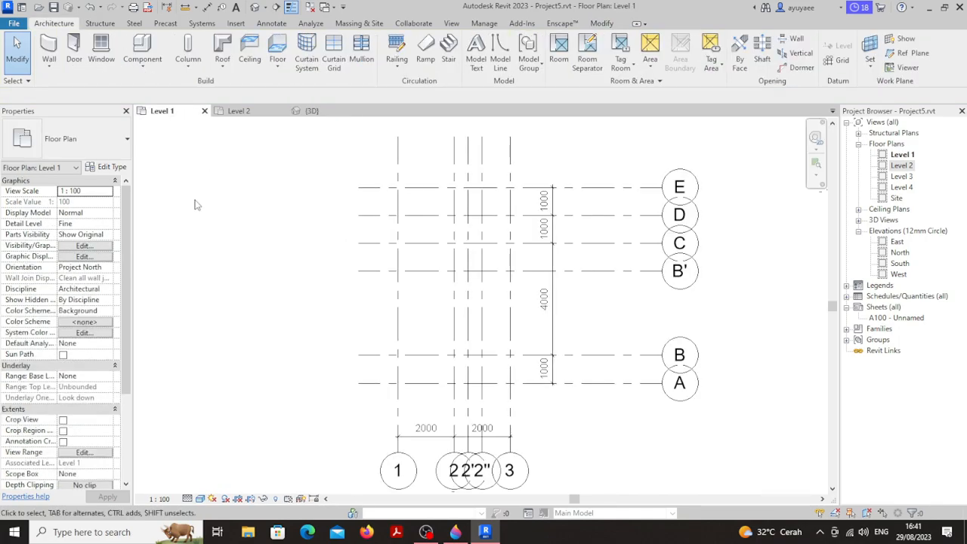
pyautogui.press('w')
pyautogui.press('a')
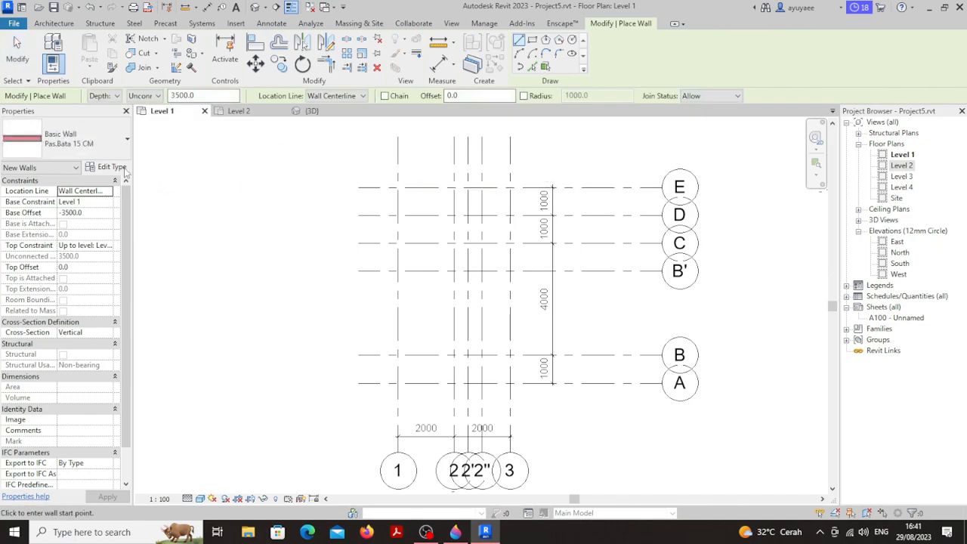
pyautogui.click(106, 96)
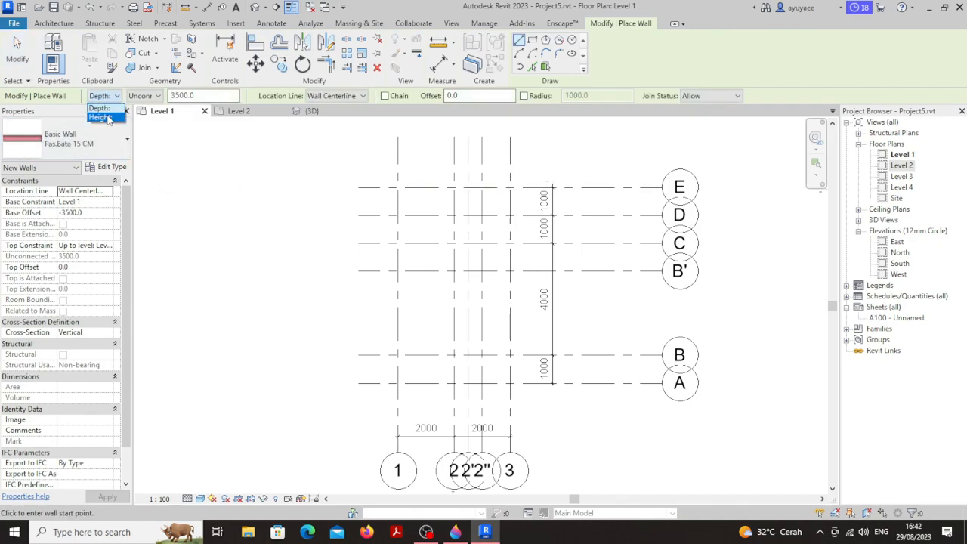
pyautogui.click(100, 117)
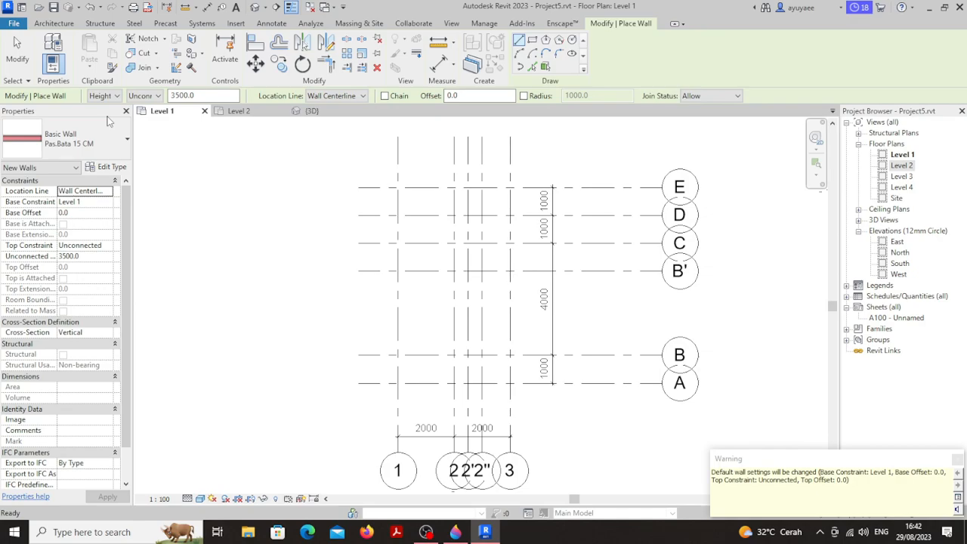
pyautogui.click(153, 96)
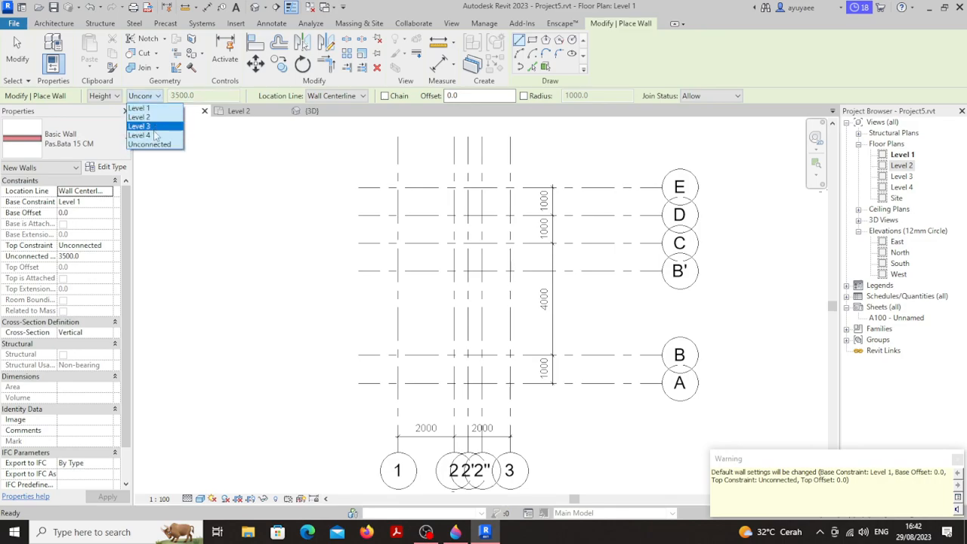
pyautogui.click(155, 144)
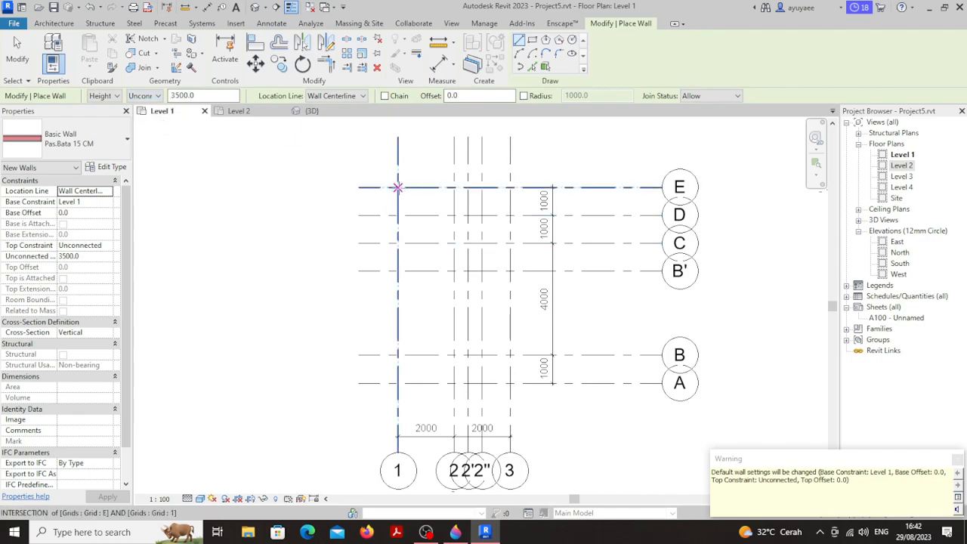
pyautogui.click(398, 187)
pyautogui.click(512, 188)
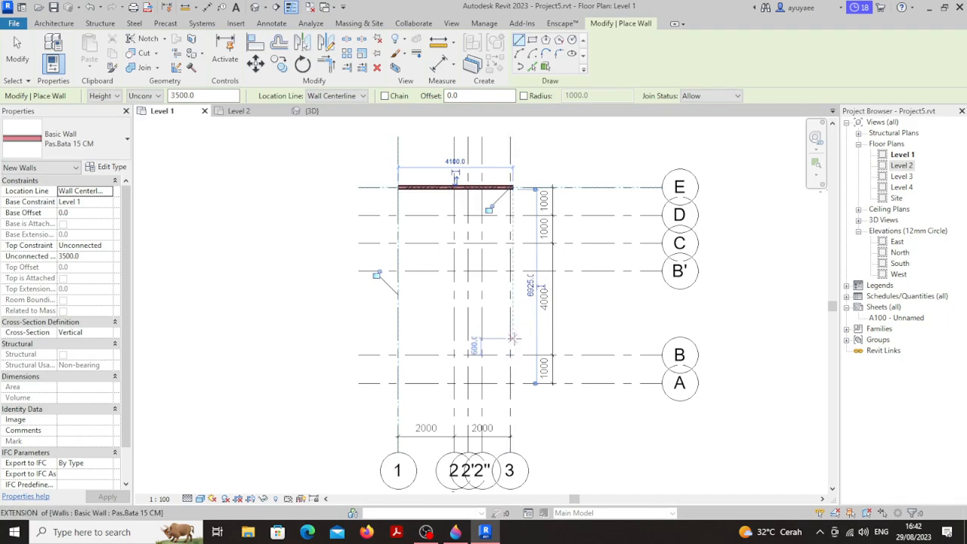
# Close the rectangular room with unconnected walls along grid 3, grid A and grid 1
pyautogui.click(512, 187)
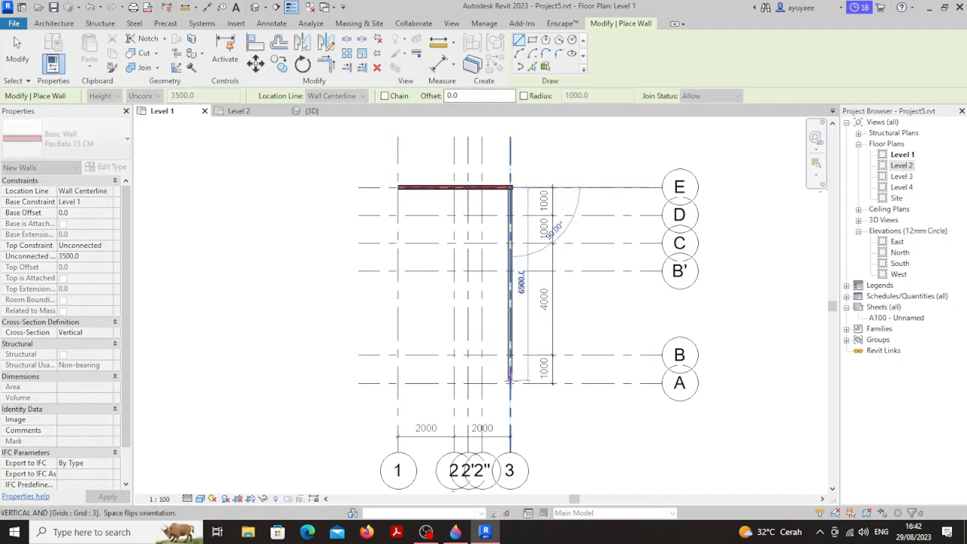
pyautogui.click(511, 383)
pyautogui.click(398, 383)
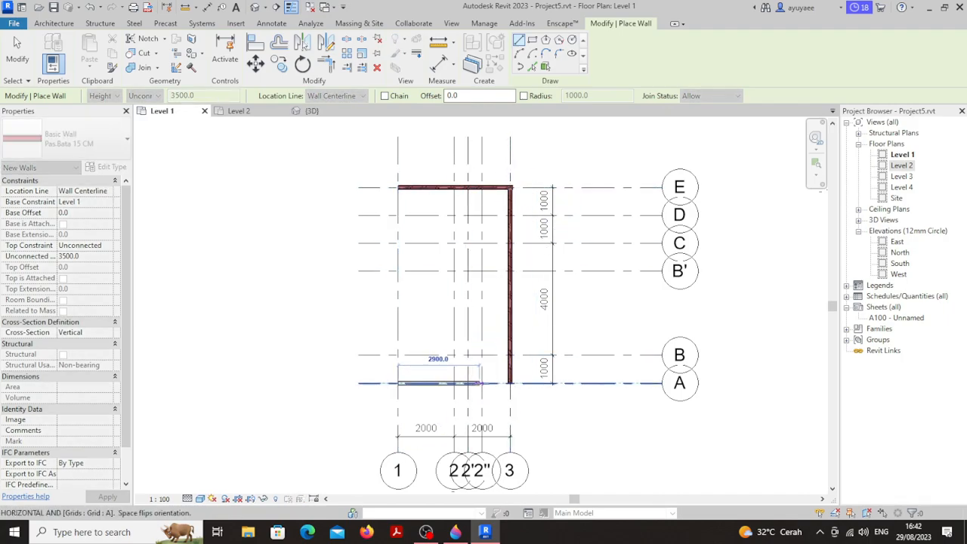
pyautogui.click(508, 383)
pyautogui.click(398, 383)
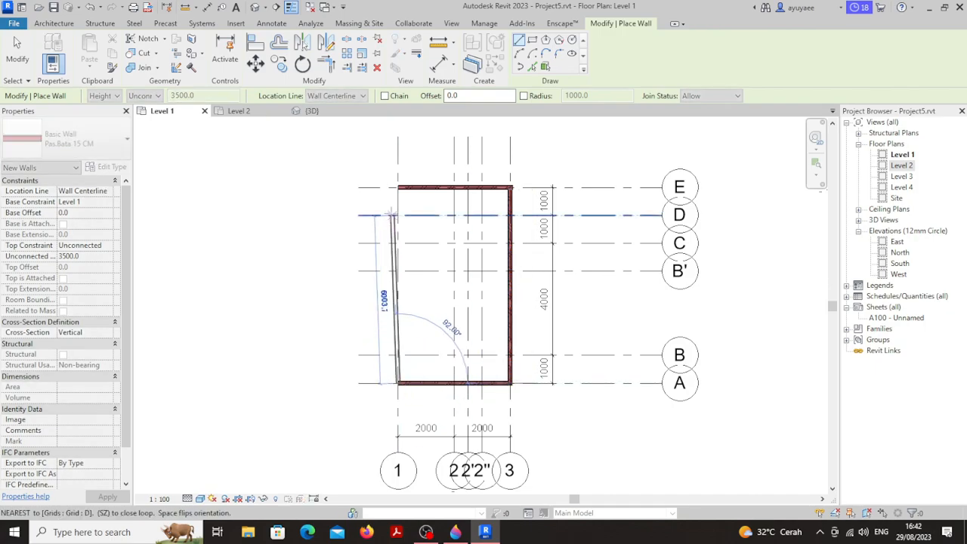
pyautogui.click(399, 186)
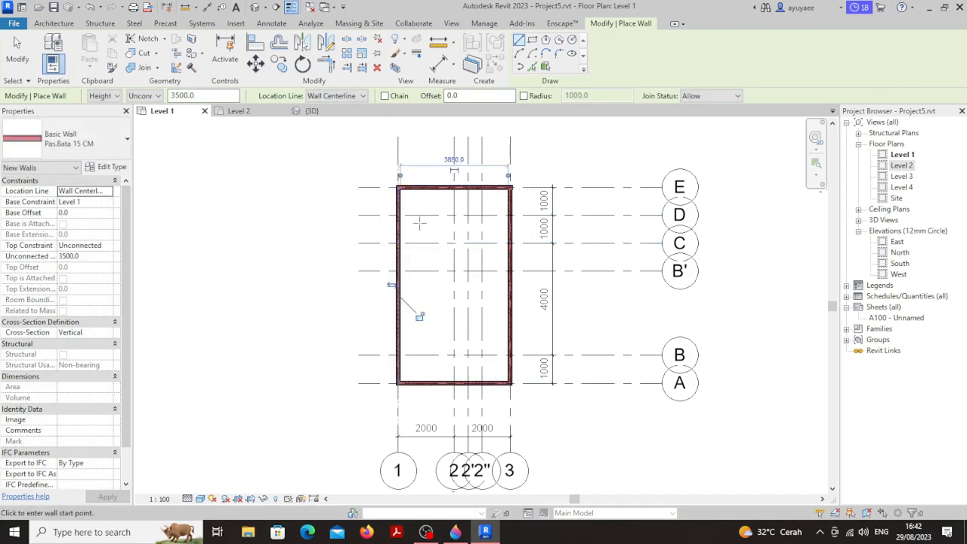
pyautogui.press('Escape')
# In the 3D view, set the elevation of Level 2 to 4000 to test whether the unconnected walls follow it
pyautogui.scroll(-1, 419, 222)
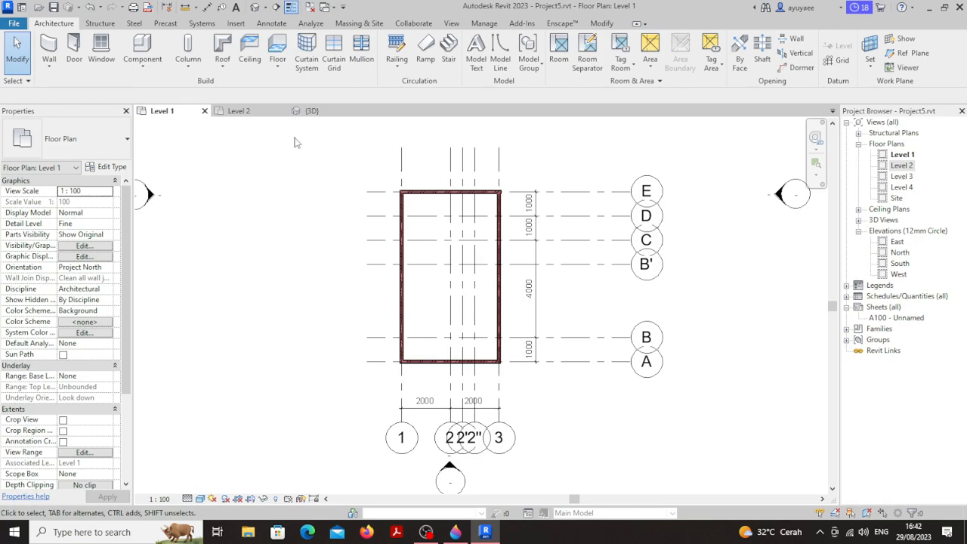
pyautogui.click(307, 111)
pyautogui.keyDown('shift'); pyautogui.moveTo(494, 266); pyautogui.dragTo(650, 283, button='middle'); pyautogui.keyUp('shift')
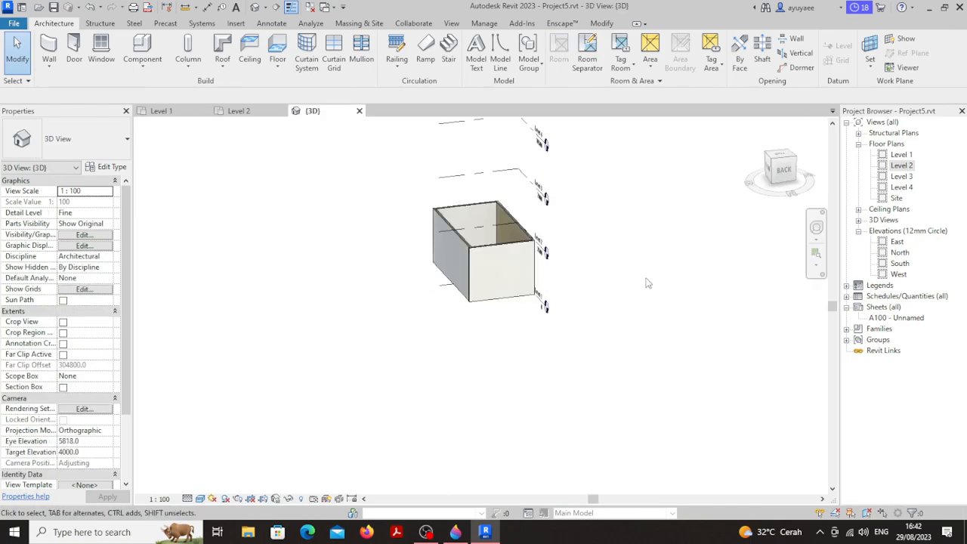
pyautogui.keyDown('shift'); pyautogui.moveTo(547, 251); pyautogui.dragTo(619, 255, button='middle'); pyautogui.keyUp('shift')
pyautogui.doubleClick(539, 240)
pyautogui.scroll(2, 538, 242)
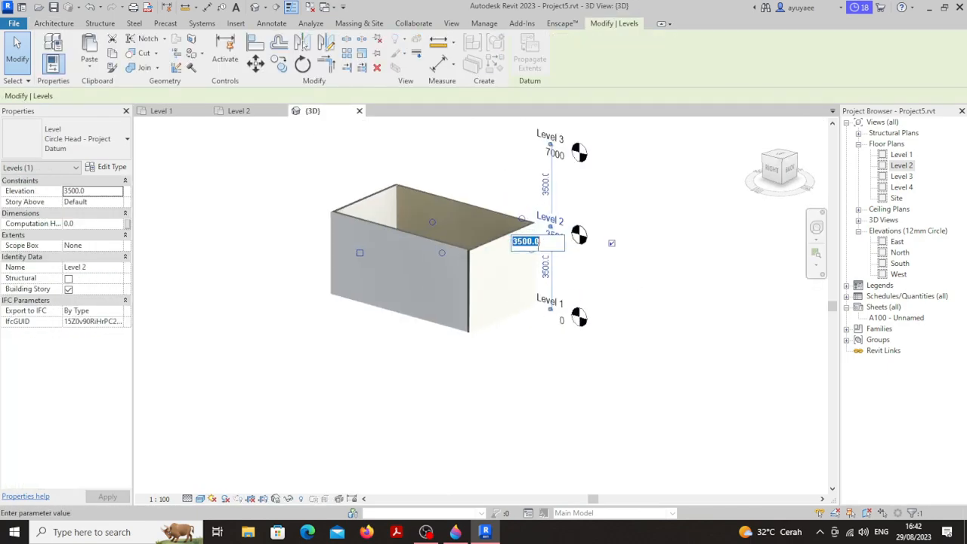
pyautogui.moveTo(521, 242); pyautogui.dragTo(509, 243)
pyautogui.write('40')
pyautogui.press('Return')
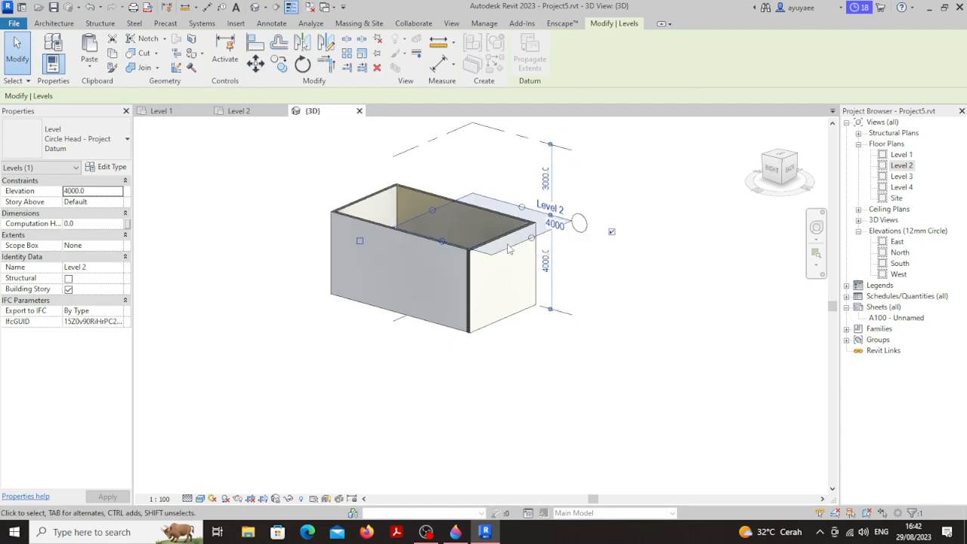
# Compare the wall tops with Level 2 in 3D, and restore the level's elevation to 3500
pyautogui.click(580, 257)
pyautogui.moveTo(580, 256)
pyautogui.keyDown('shift'); pyautogui.mouseDown(button='middle')
pyautogui.moveTo(541, 218)
pyautogui.moveTo(576, 244)
pyautogui.moveTo(619, 219)
pyautogui.moveTo(619, 231)
pyautogui.moveTo(577, 256)
pyautogui.moveTo(587, 260)
pyautogui.mouseUp(button='middle'); pyautogui.keyUp('shift')
pyautogui.click(541, 217)
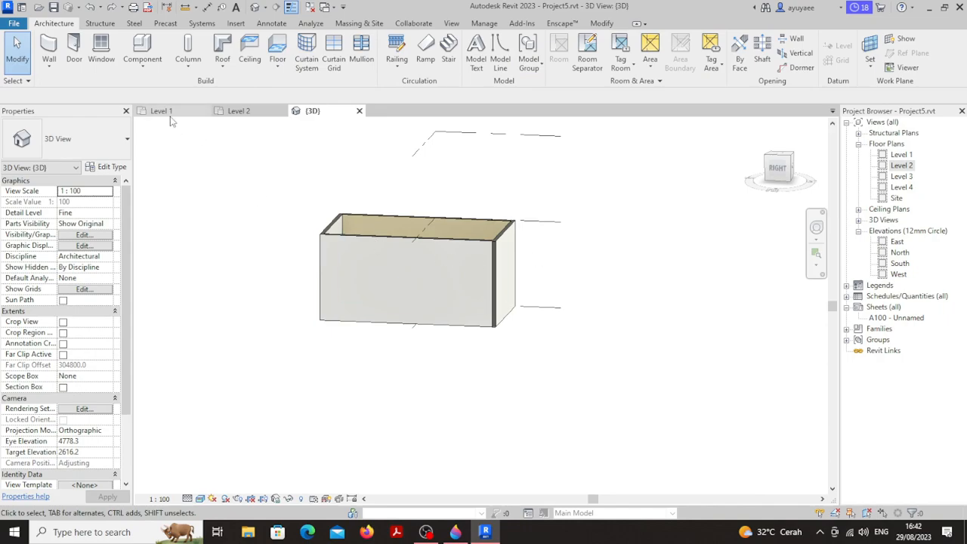
# Delete all four unconnected walls on the Level 1 plan
pyautogui.click(161, 111)
pyautogui.moveTo(374, 169); pyautogui.dragTo(516, 386)
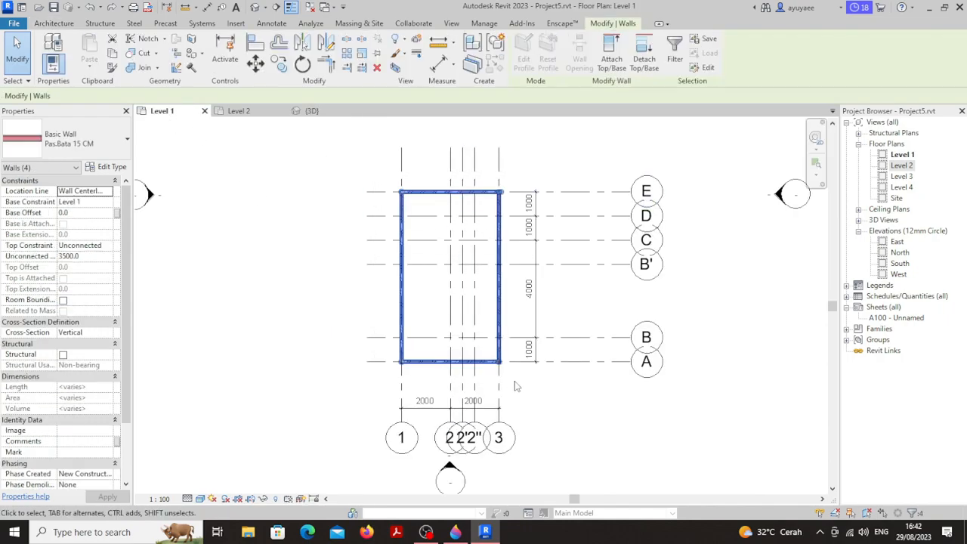
pyautogui.press('Delete')
# Draw a 4000 mm Pas.Bata 15 CM wall along grid E from grid 1 to grid 3, with its Height set up to Level 2
pyautogui.press('w')
pyautogui.press('a')
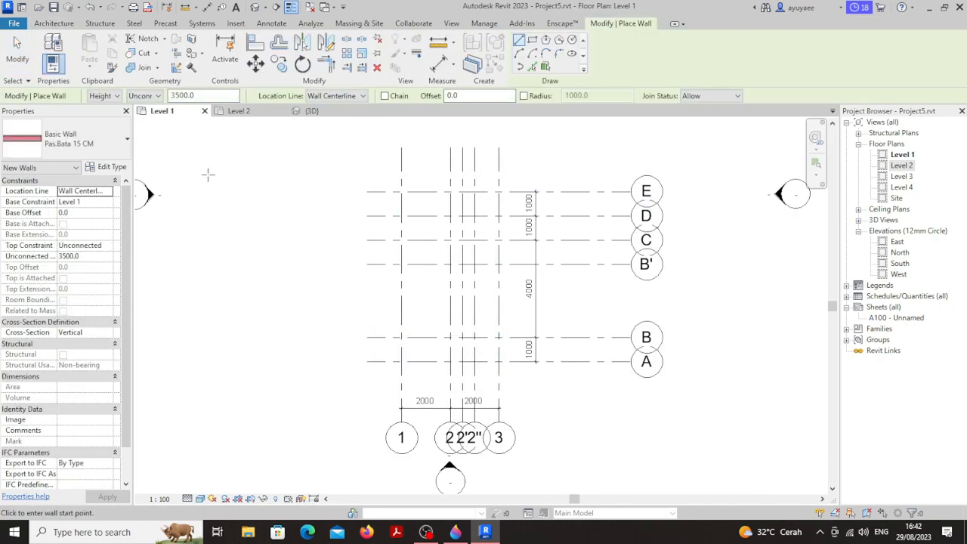
pyautogui.click(147, 96)
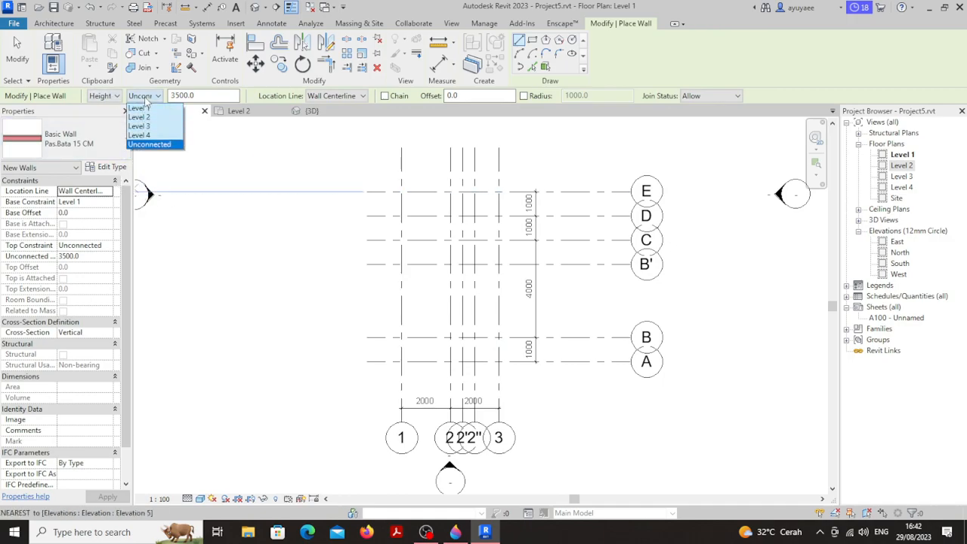
pyautogui.click(150, 118)
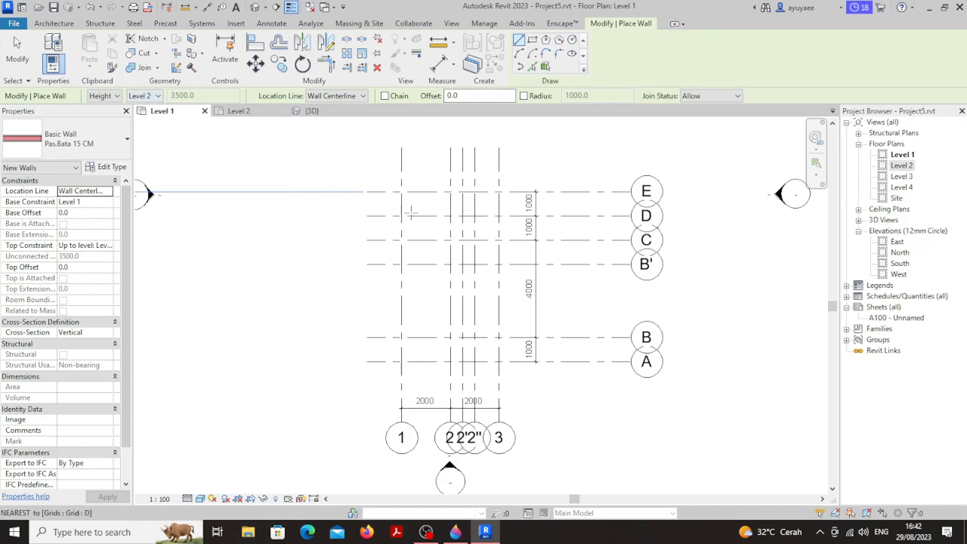
pyautogui.click(401, 191)
pyautogui.click(498, 192)
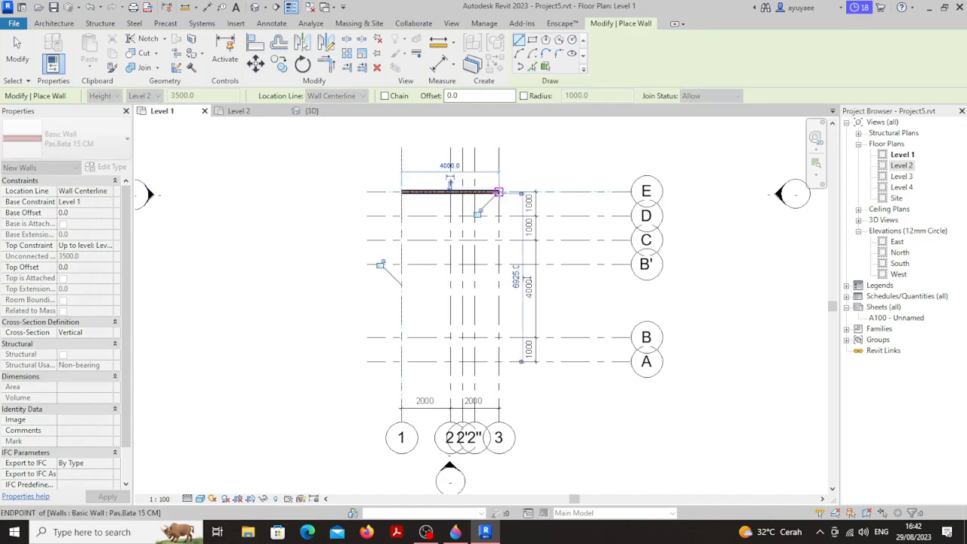
# Complete the rectangle with walls up to Level 2 along grid 3, grid A and grid 1
pyautogui.click(498, 362)
pyautogui.click(499, 191)
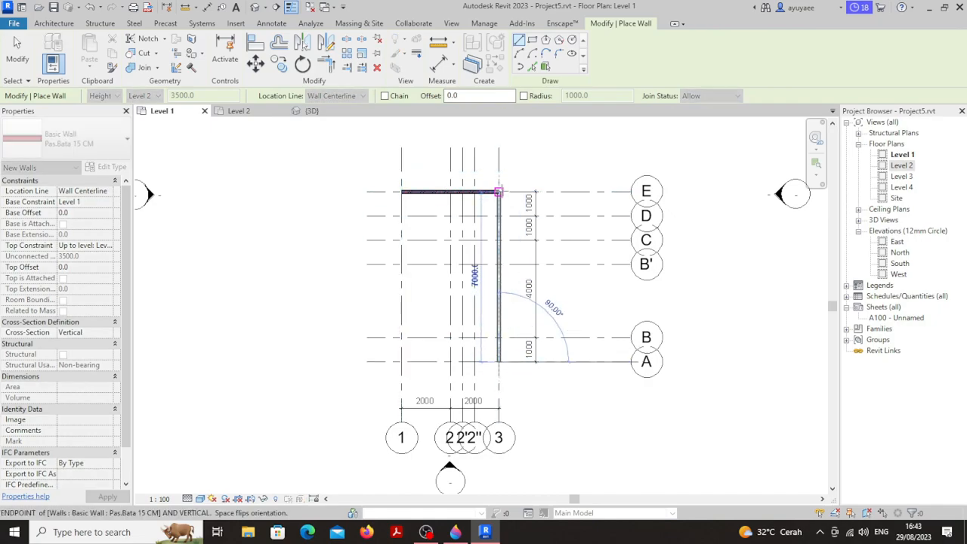
pyautogui.click(498, 361)
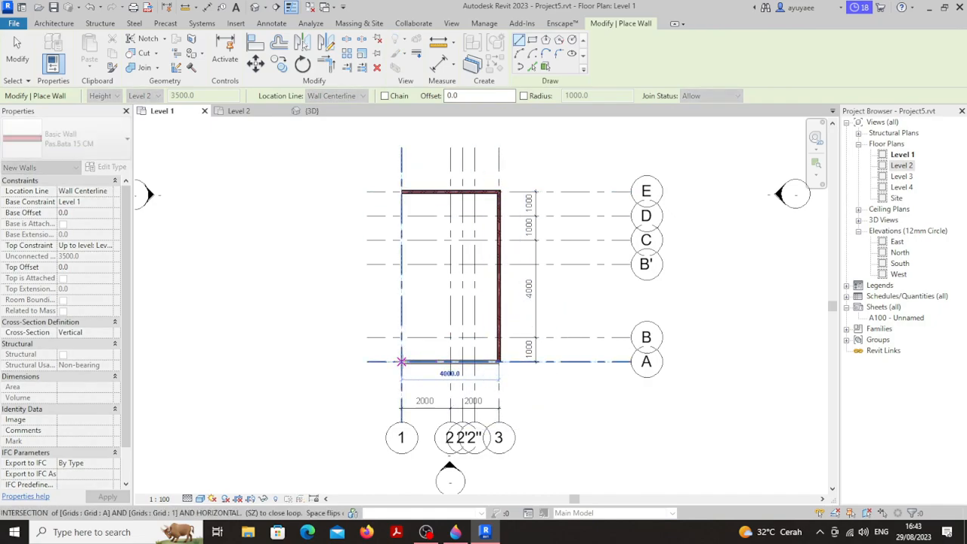
pyautogui.click(401, 361)
pyautogui.click(401, 192)
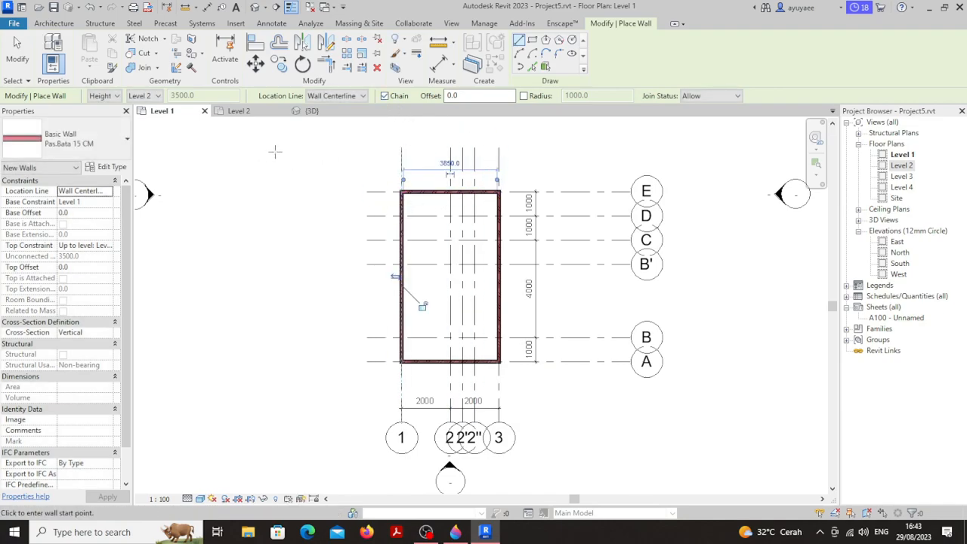
# Set Level 2's elevation to 4000 mm in the 3D view
pyautogui.click(310, 111)
pyautogui.keyDown('shift'); pyautogui.moveTo(461, 272); pyautogui.dragTo(645, 264, button='middle'); pyautogui.keyUp('shift')
pyautogui.press('Escape')
pyautogui.scroll(-1, 560, 281)
pyautogui.scroll(1, 563, 253)
pyautogui.click(562, 252)
pyautogui.click(557, 253)
pyautogui.moveTo(526, 257); pyautogui.dragTo(506, 260)
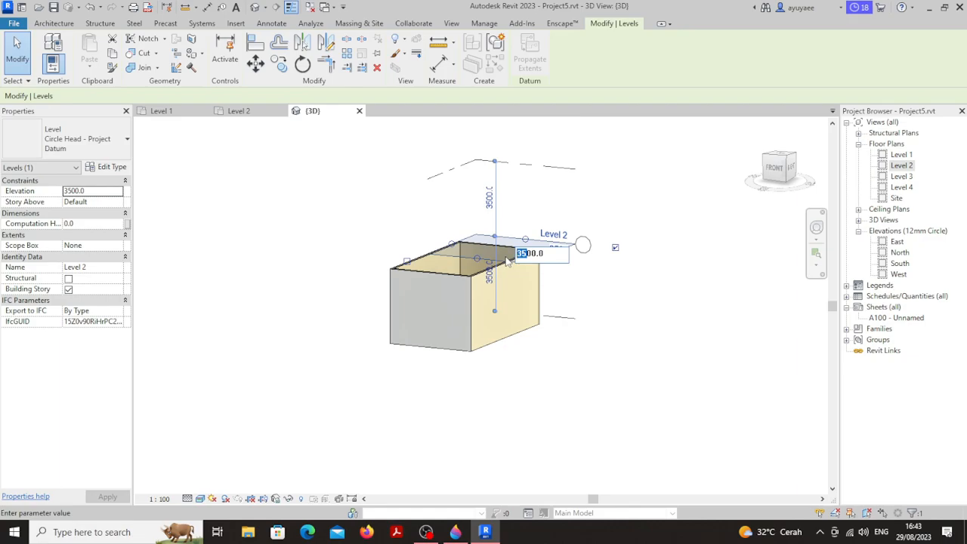
pyautogui.write('400')
pyautogui.press('Return')
pyautogui.press('Escape')
# Compare the wall tops with the raised Level 2 from several sides in 3D, and restore the level's elevation to 3500 mm
pyautogui.keyDown('shift'); pyautogui.moveTo(505, 256); pyautogui.dragTo(639, 229, button='middle'); pyautogui.keyUp('shift')
pyautogui.scroll(2, 554, 258)
pyautogui.keyDown('shift'); pyautogui.moveTo(554, 258); pyautogui.dragTo(544, 264, button='middle'); pyautogui.keyUp('shift')
pyautogui.keyDown('shift'); pyautogui.moveTo(666, 274); pyautogui.dragTo(660, 283, button='middle'); pyautogui.keyUp('shift')
pyautogui.click(586, 239)
pyautogui.moveTo(590, 242); pyautogui.dragTo(618, 249)
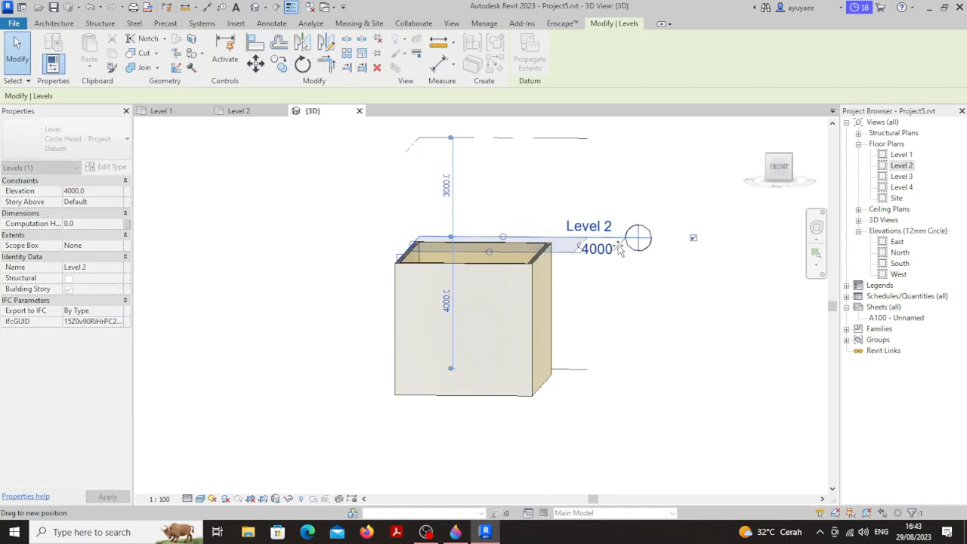
pyautogui.click(645, 309)
pyautogui.scroll(-2, 523, 300)
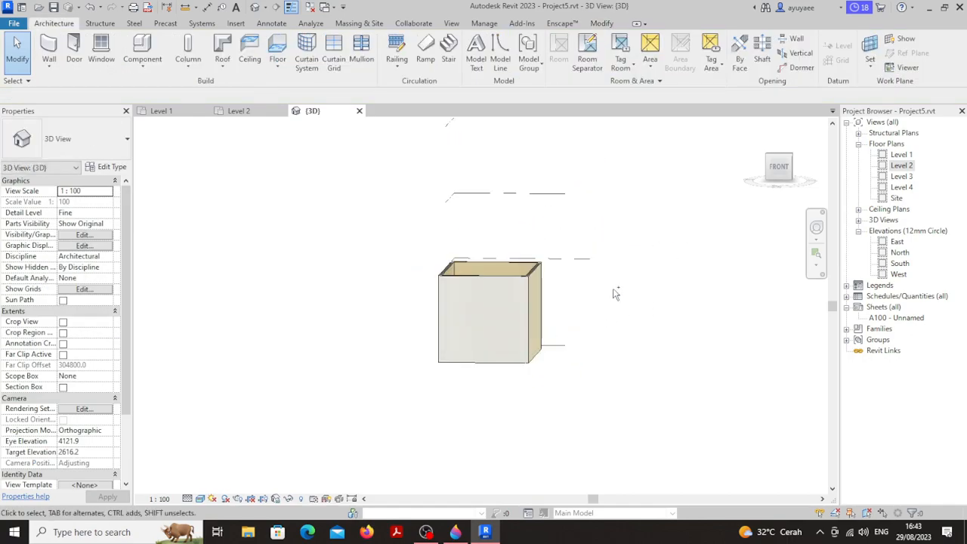
pyautogui.scroll(2, 612, 292)
pyautogui.keyDown('shift'); pyautogui.moveTo(618, 281); pyautogui.dragTo(595, 287, button='middle'); pyautogui.keyUp('shift')
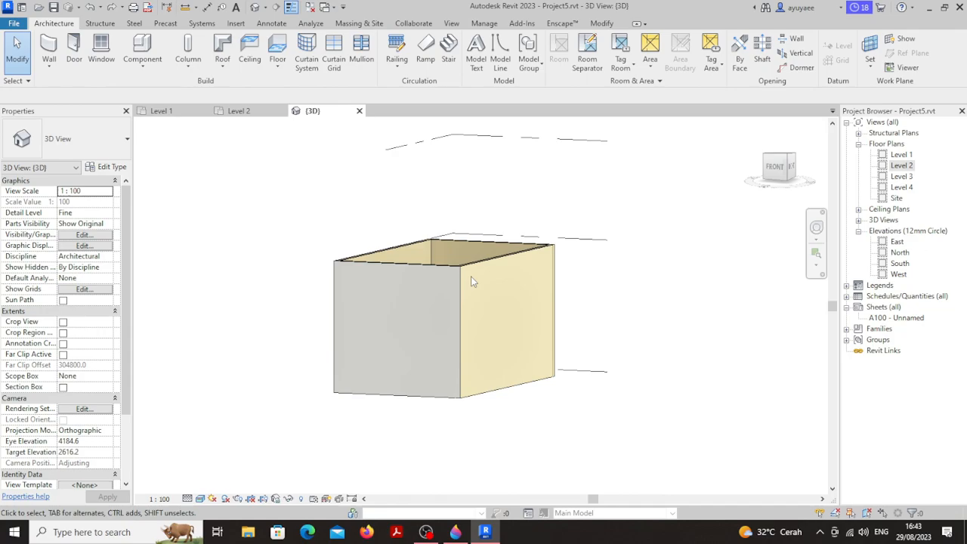
pyautogui.keyDown('shift'); pyautogui.moveTo(496, 256); pyautogui.dragTo(535, 259, button='middle'); pyautogui.keyUp('shift')
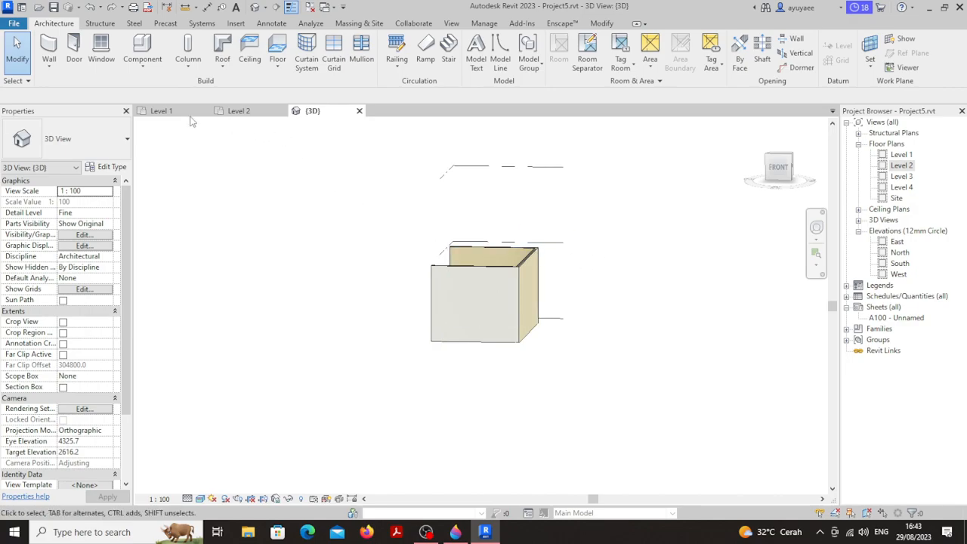
# Delete the complete rectangle of walls on the Level 1 plan
pyautogui.click(161, 110)
pyautogui.moveTo(356, 164); pyautogui.dragTo(511, 399)
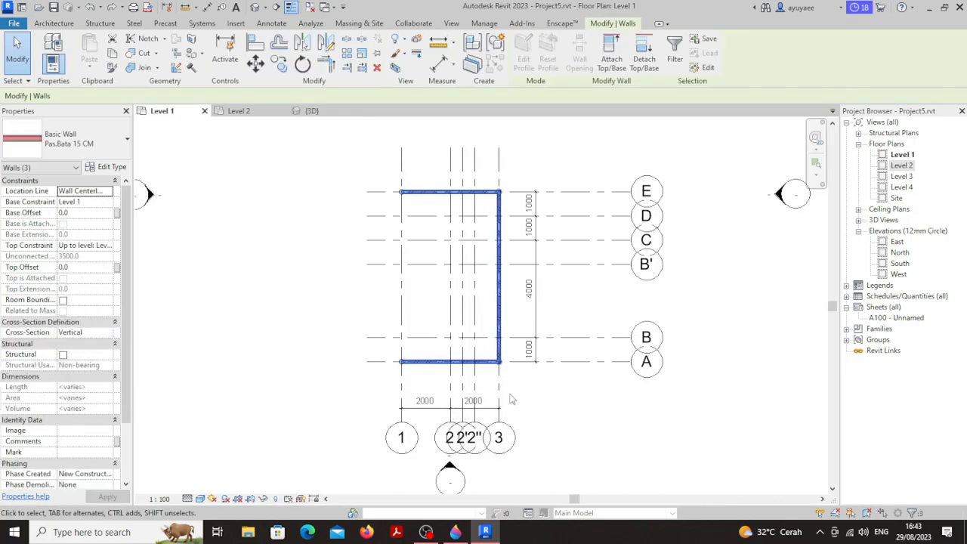
pyautogui.press('Delete')
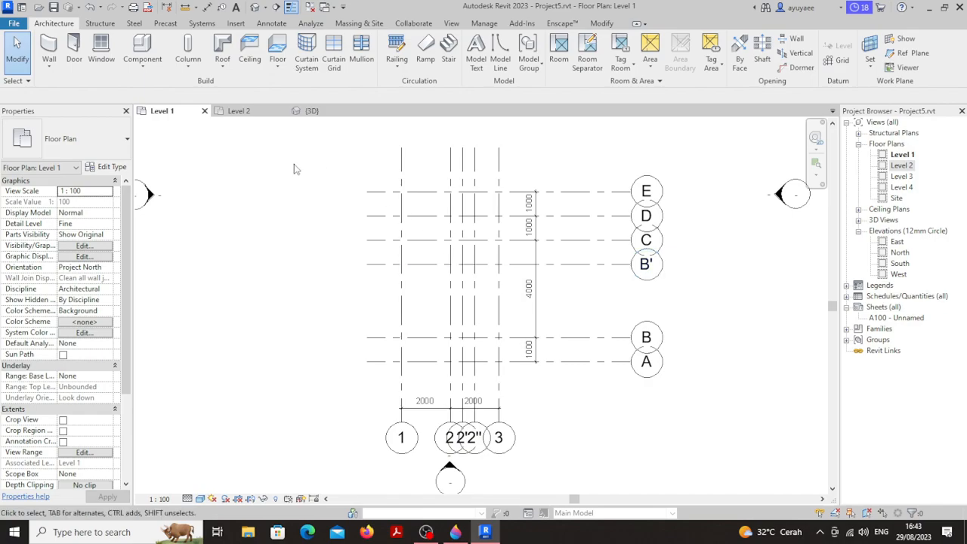
# With Height set up to Level 2 and Chain off, draw a 4000 mm wall along grid E from grid 1 to grid 3
pyautogui.press('w')
pyautogui.press('a')
pyautogui.click(111, 95)
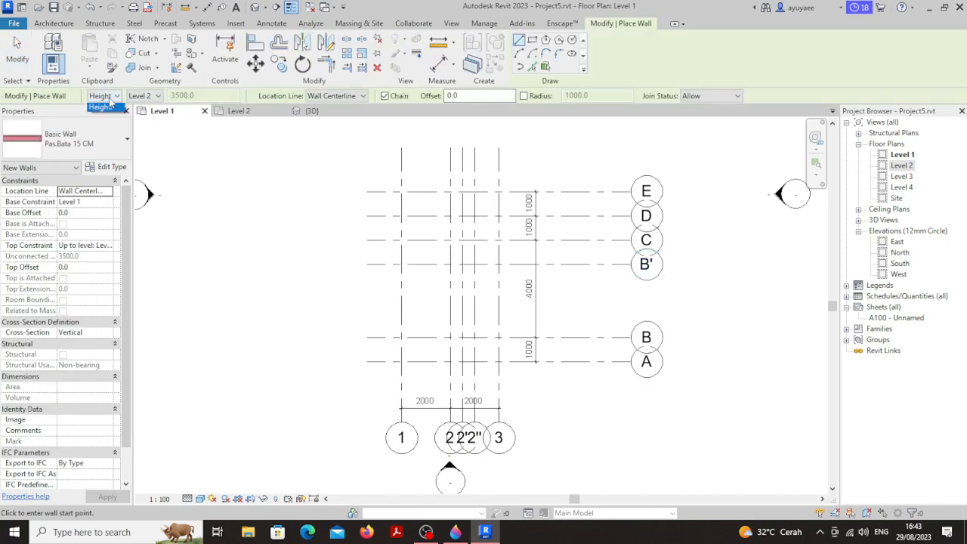
pyautogui.click(110, 117)
pyautogui.click(158, 98)
pyautogui.click(156, 99)
pyautogui.click(156, 98)
pyautogui.click(151, 118)
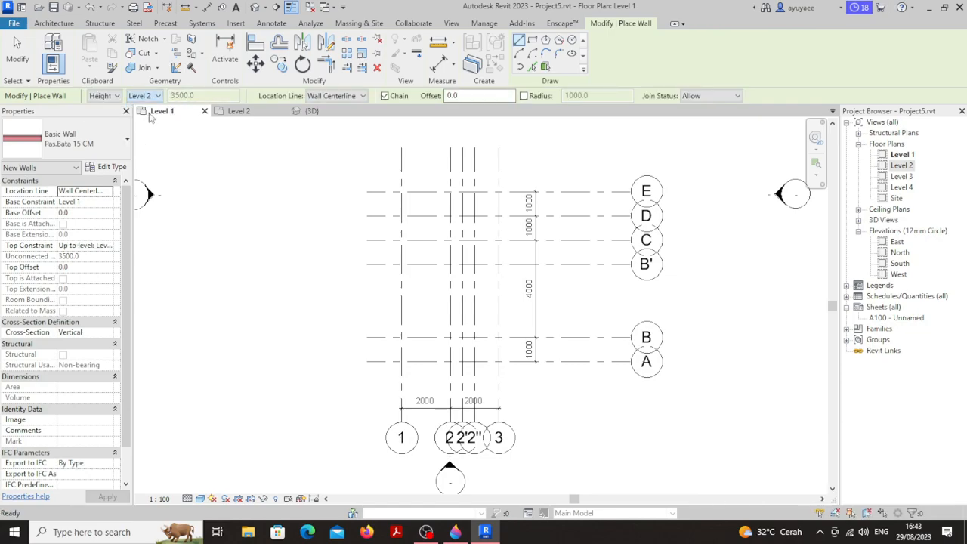
pyautogui.click(386, 96)
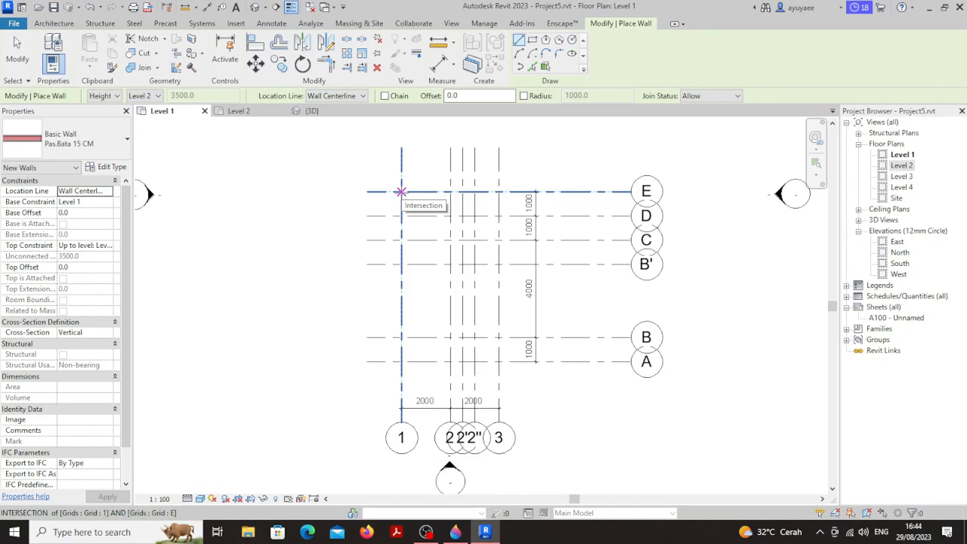
pyautogui.click(401, 192)
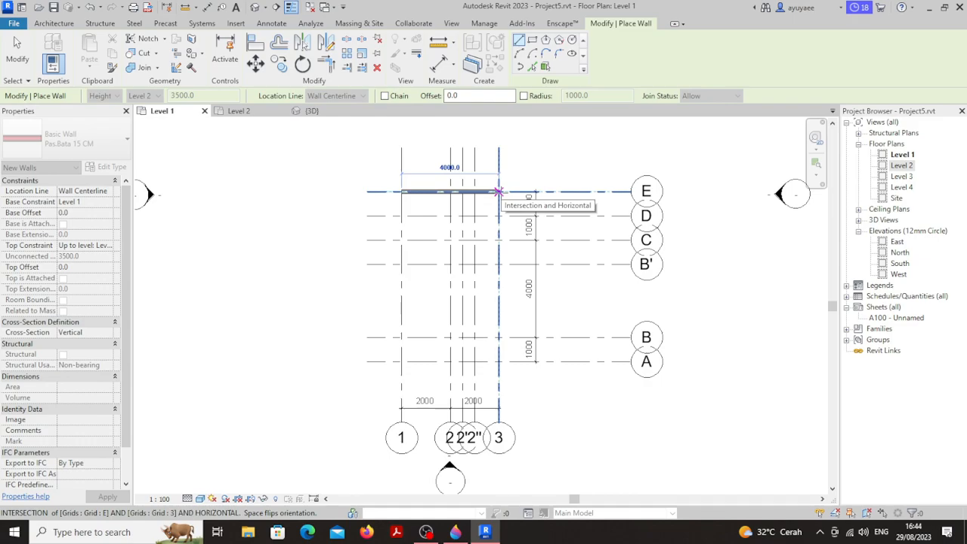
pyautogui.click(498, 191)
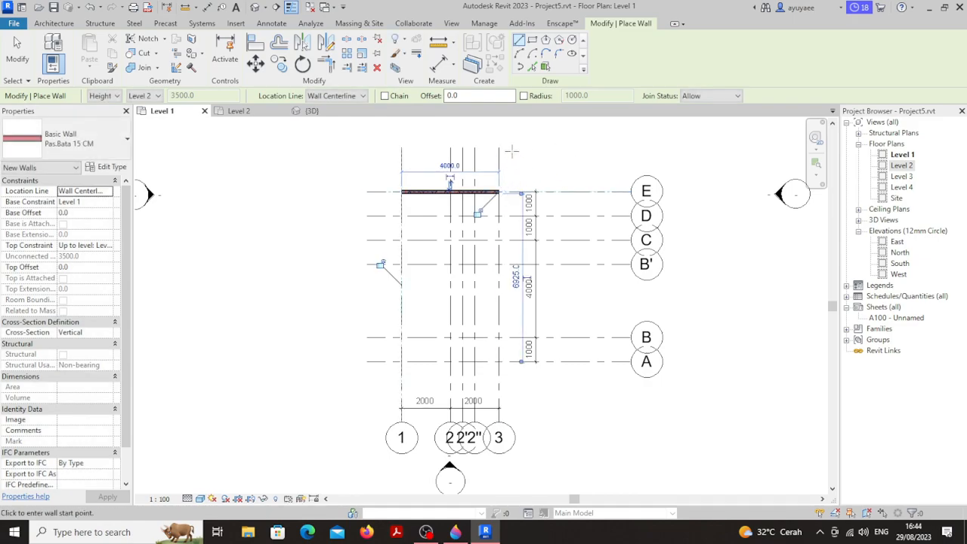
# Turn Chain on and draw connected walls along grid 3, grid A and grid 1 to close the rectangle
pyautogui.click(385, 96)
pyautogui.click(498, 191)
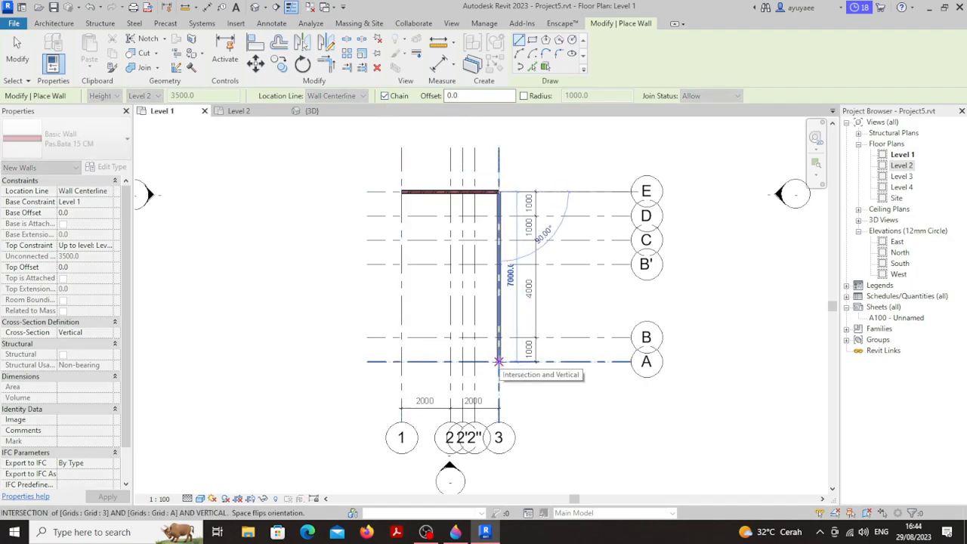
pyautogui.click(498, 362)
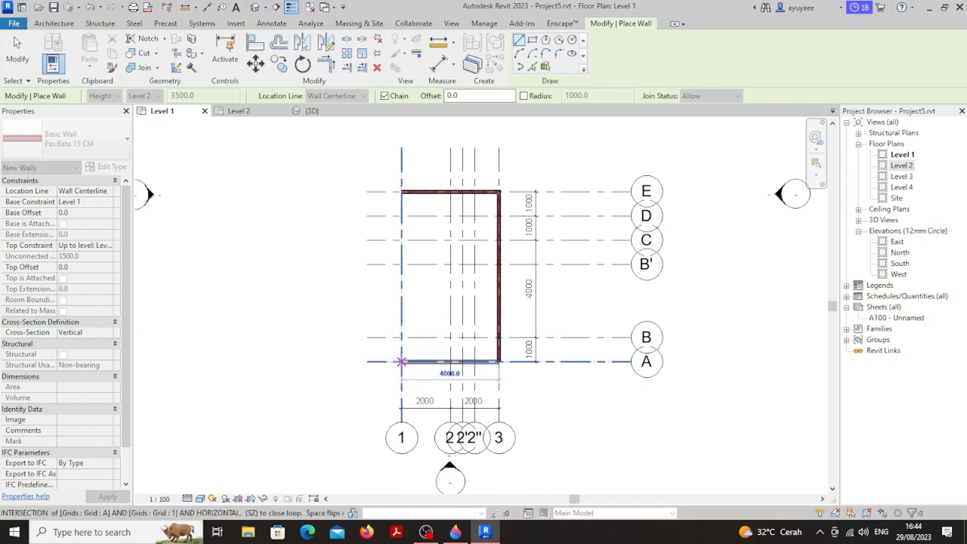
pyautogui.click(401, 362)
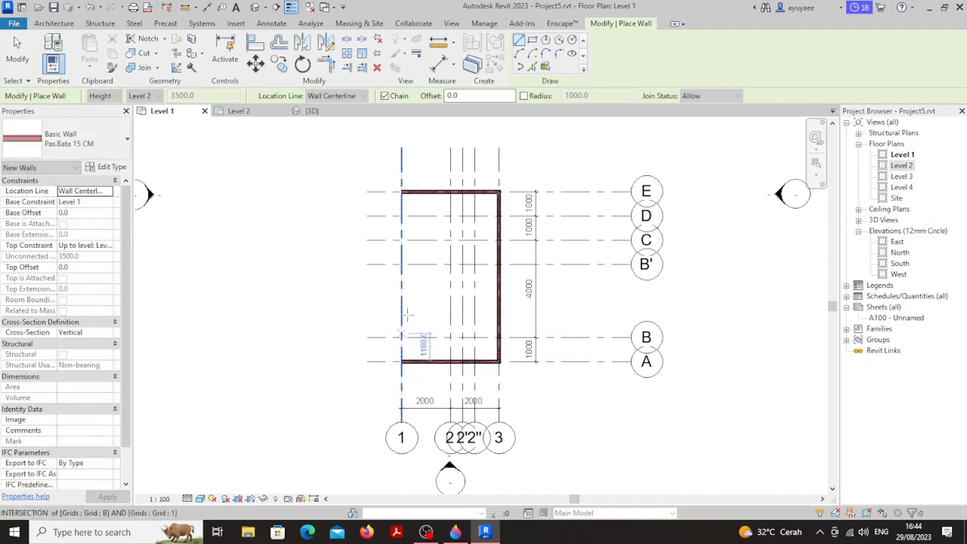
pyautogui.click(401, 192)
pyautogui.press('Escape')
pyautogui.press('Escape')
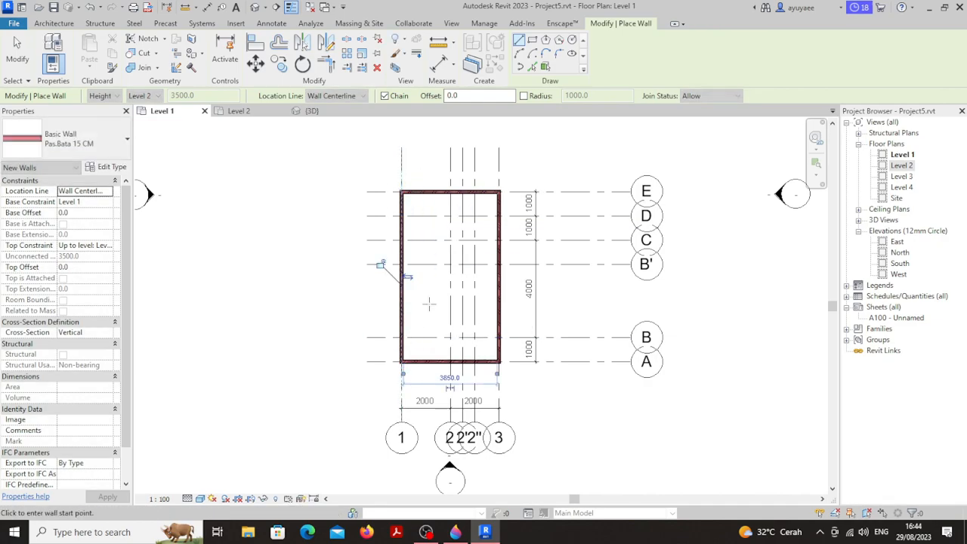
# Delete all four walls of the chained rectangle on the Level 1 plan
pyautogui.moveTo(387, 183); pyautogui.dragTo(519, 381)
pyautogui.press('Escape')
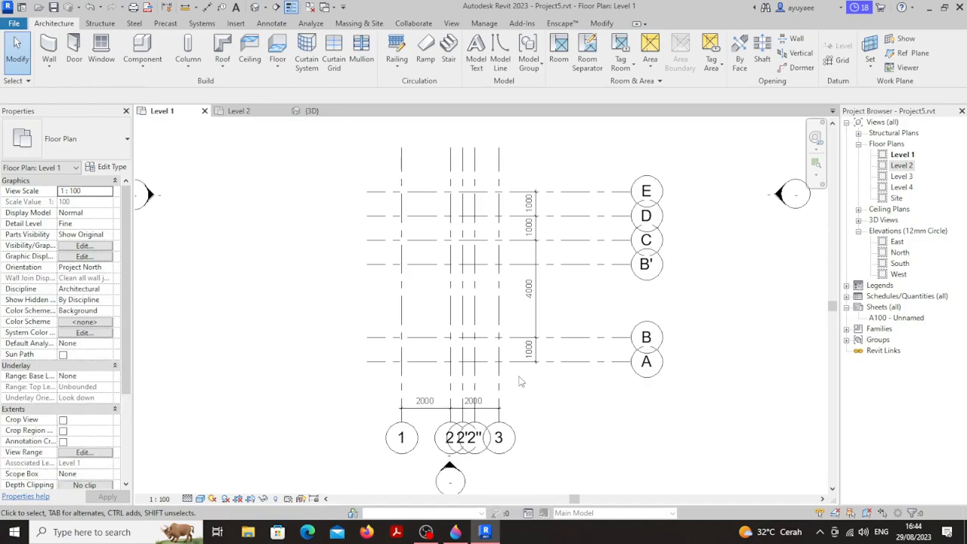
# Start the Wall command, examine the wall layout of the LANTAI 1 plan image in Paint 3D, and return to Revit
pyautogui.press('w')
pyautogui.press('a')
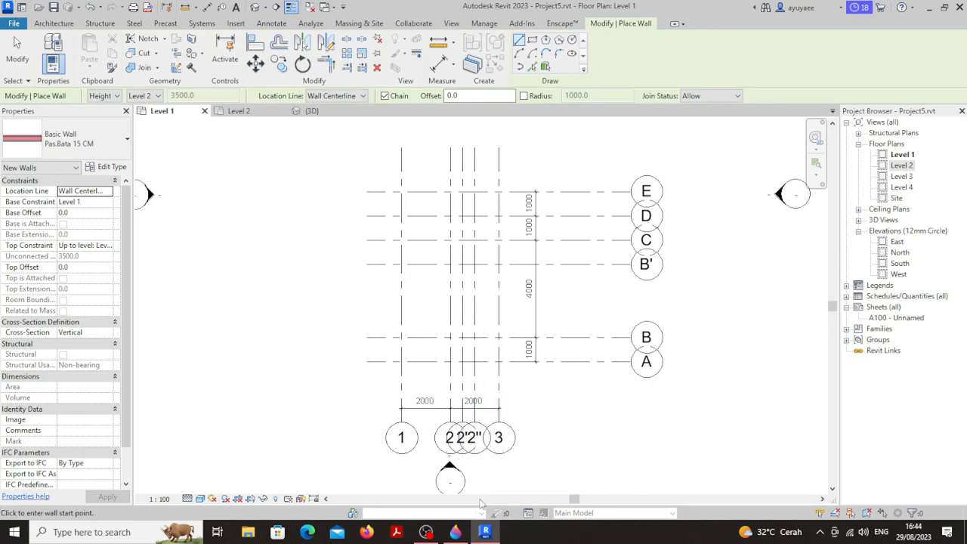
pyautogui.click(456, 532)
pyautogui.scroll(-2, 249, 160)
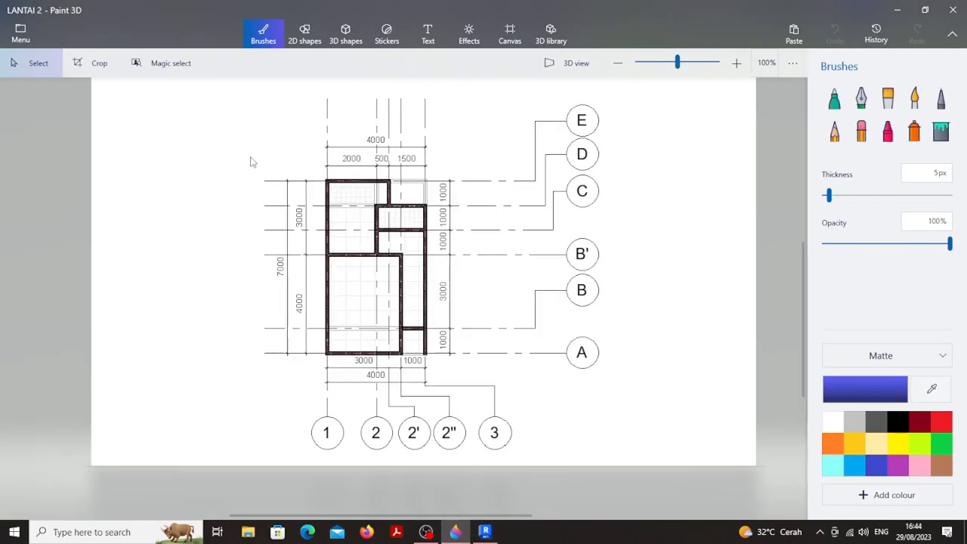
pyautogui.click(21, 33)
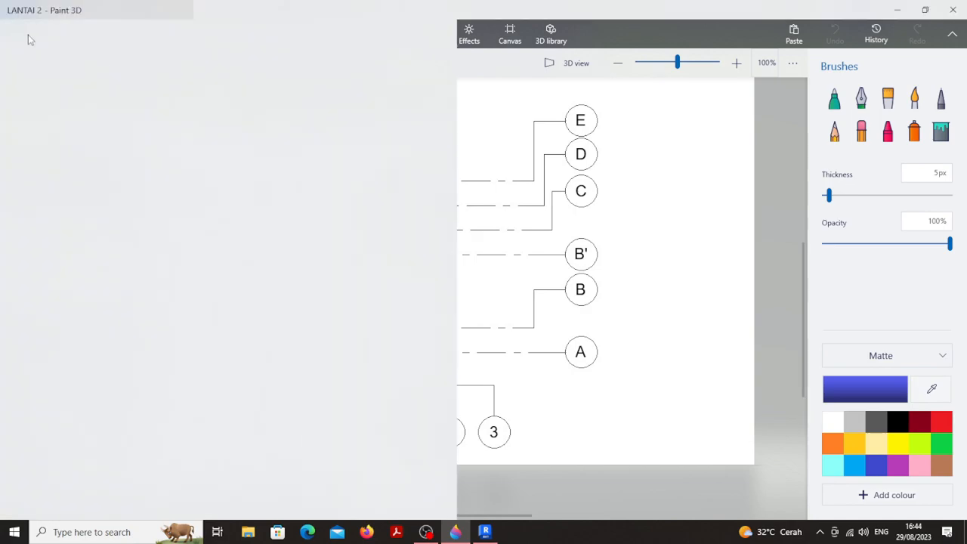
pyautogui.click(604, 193)
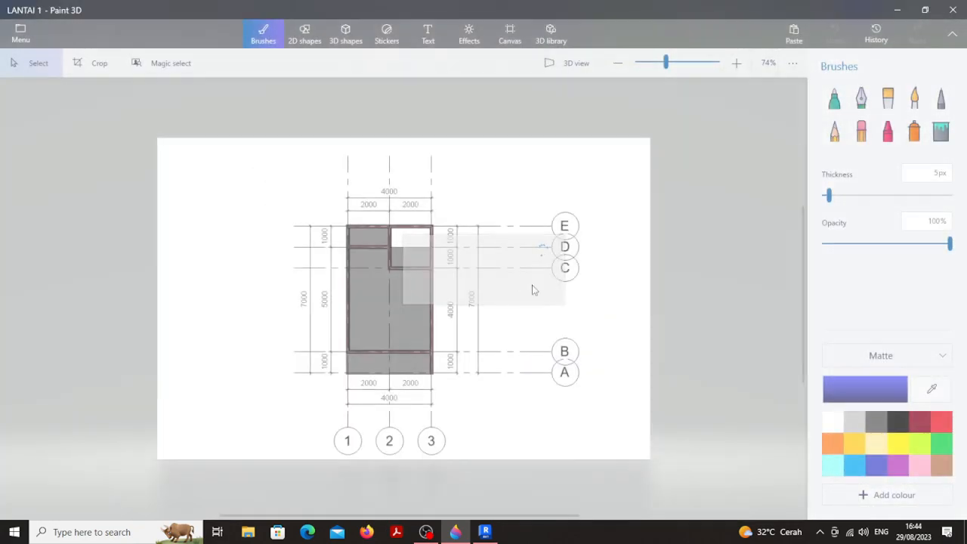
pyautogui.keyDown('ctrl'); pyautogui.scroll(1, 400, 257); pyautogui.keyUp('ctrl')
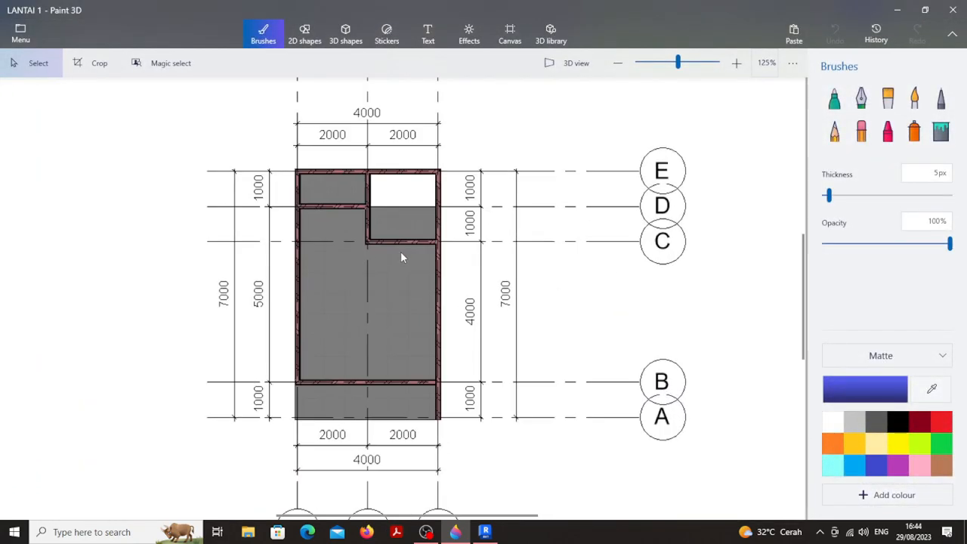
pyautogui.keyDown('ctrl'); pyautogui.scroll(-1, 411, 249); pyautogui.keyUp('ctrl')
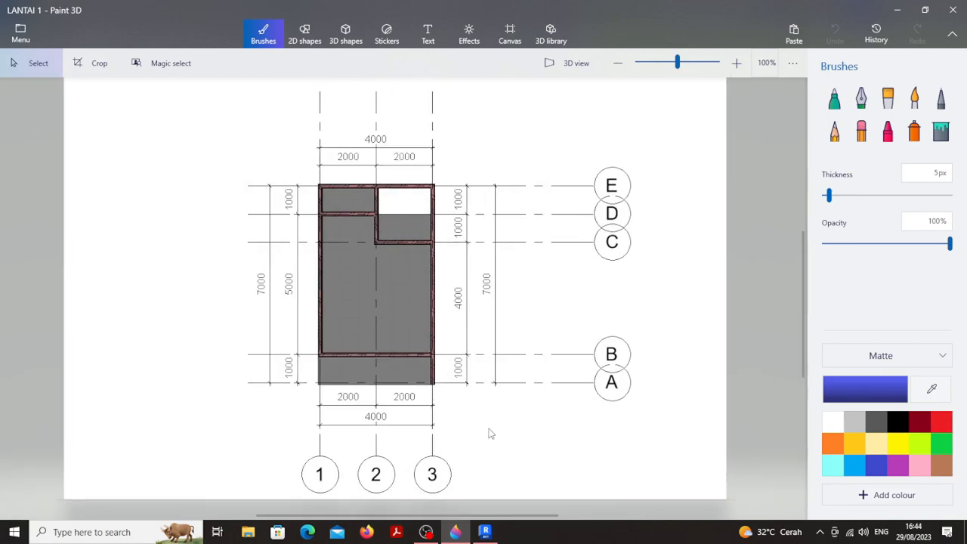
pyautogui.click(484, 532)
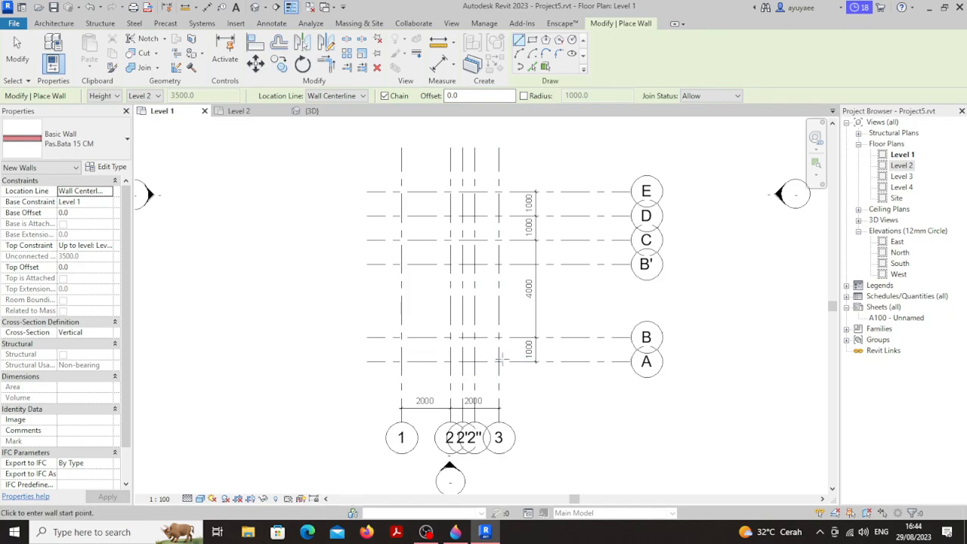
# Draw chained outer walls from grid A up grid 3 to E, along E to grid 1, down to B and across to grid 3
pyautogui.click(499, 361)
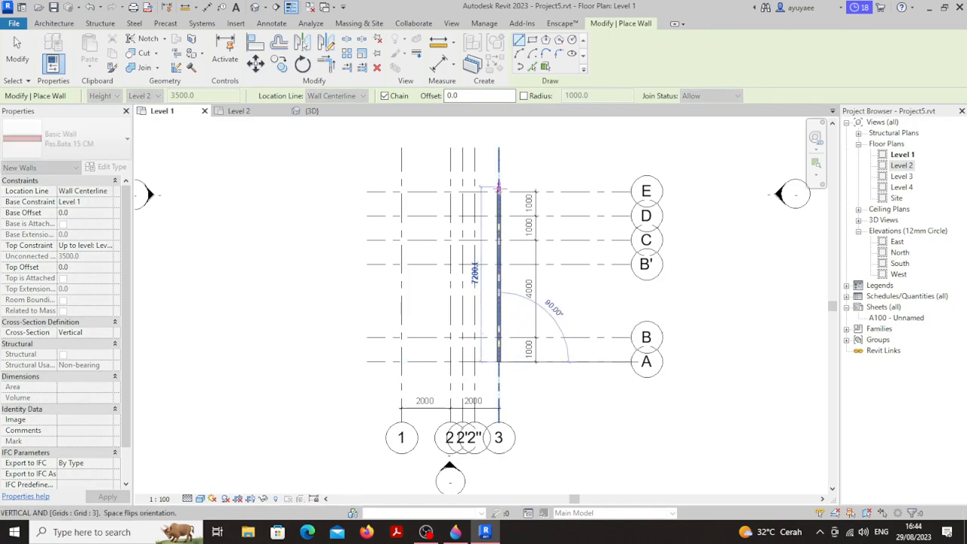
pyautogui.click(499, 192)
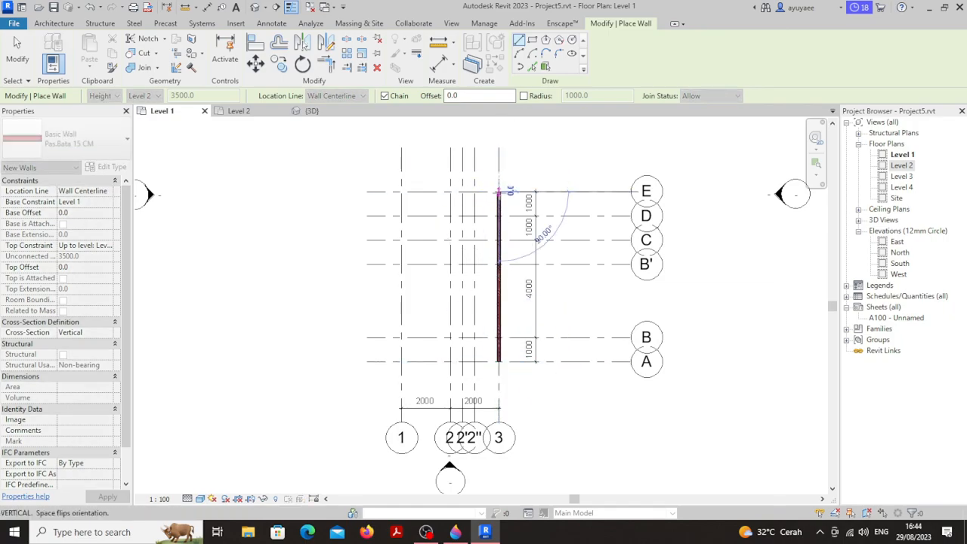
pyautogui.click(401, 193)
pyautogui.click(401, 337)
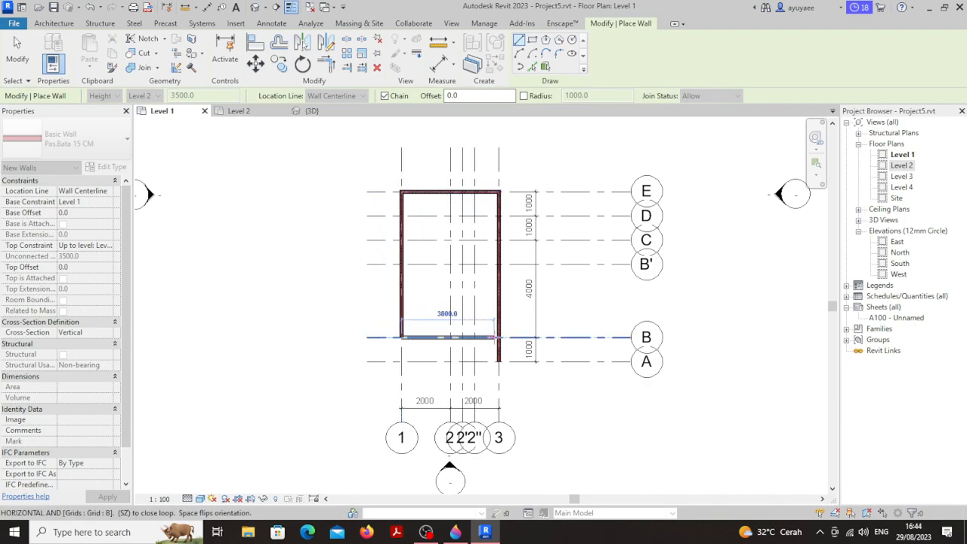
pyautogui.click(498, 337)
pyautogui.scroll(4, 449, 198)
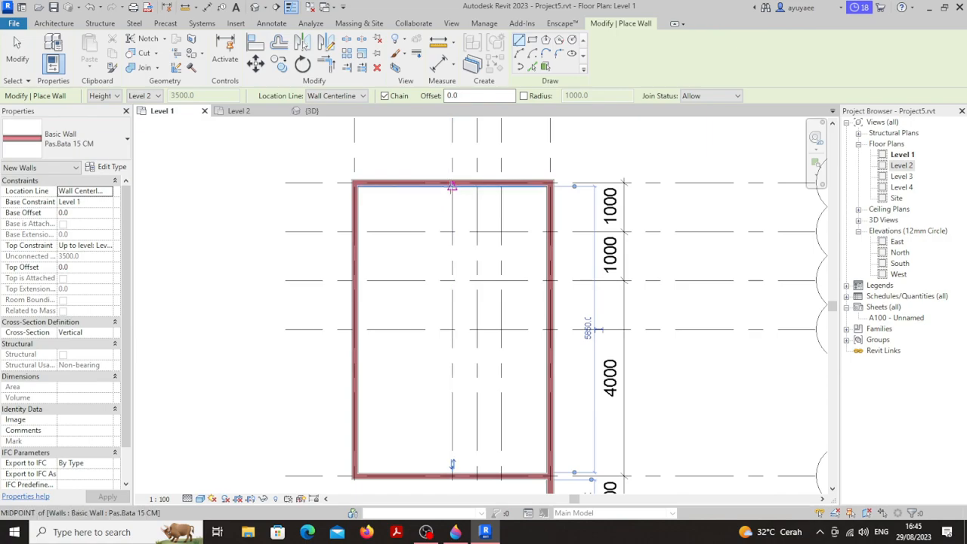
pyautogui.click(451, 185)
pyautogui.click(452, 236)
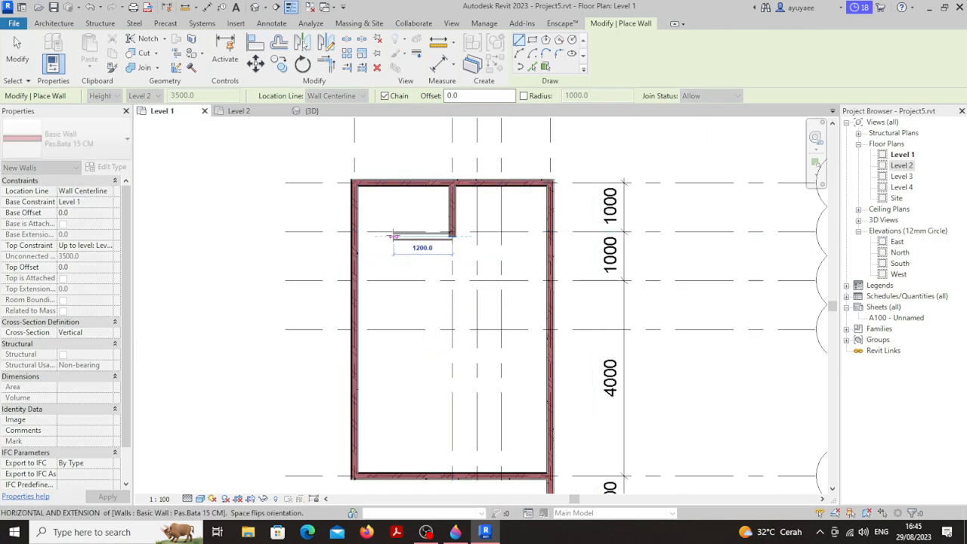
pyautogui.hotkey('ctrl', 'z')
# Draw interior walls down grid 2 from grid E to grid D and along grid D to grid 1
pyautogui.click(452, 186)
pyautogui.click(452, 231)
pyautogui.click(353, 231)
pyautogui.press('Escape')
# Draw interior walls down grid 2 from grid D to grid C and along grid C to the grid 3 wall
pyautogui.click(452, 231)
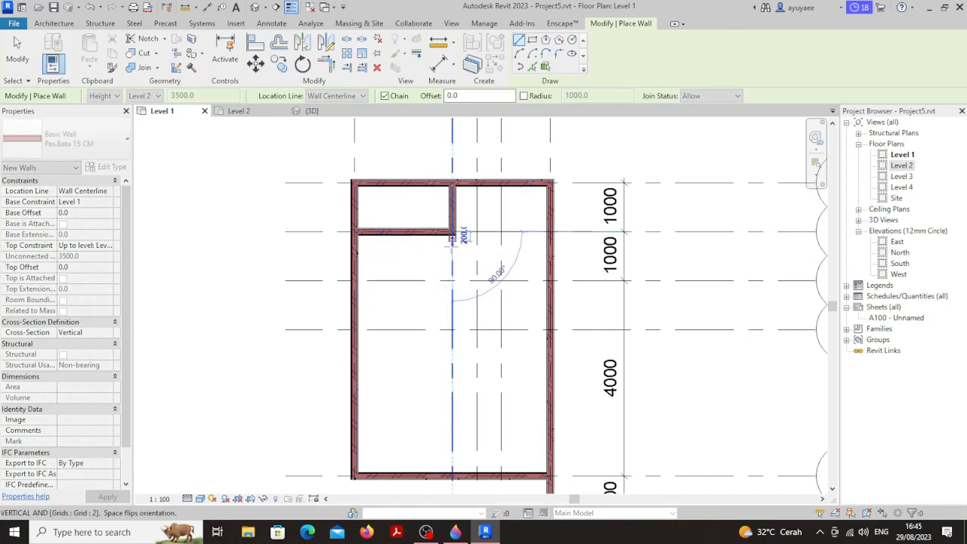
pyautogui.click(452, 281)
pyautogui.click(550, 281)
pyautogui.press('Escape')
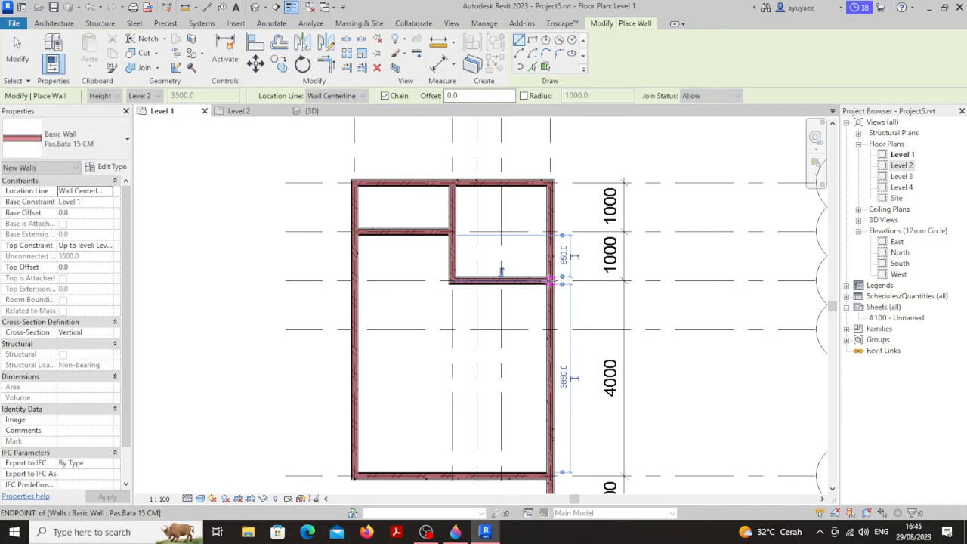
pyautogui.scroll(-2, 447, 237)
pyautogui.press('Escape')
# Set the Level 1 plan's visual style to Hidden Line and inspect how the walls are displayed
pyautogui.scroll(-3, 519, 286)
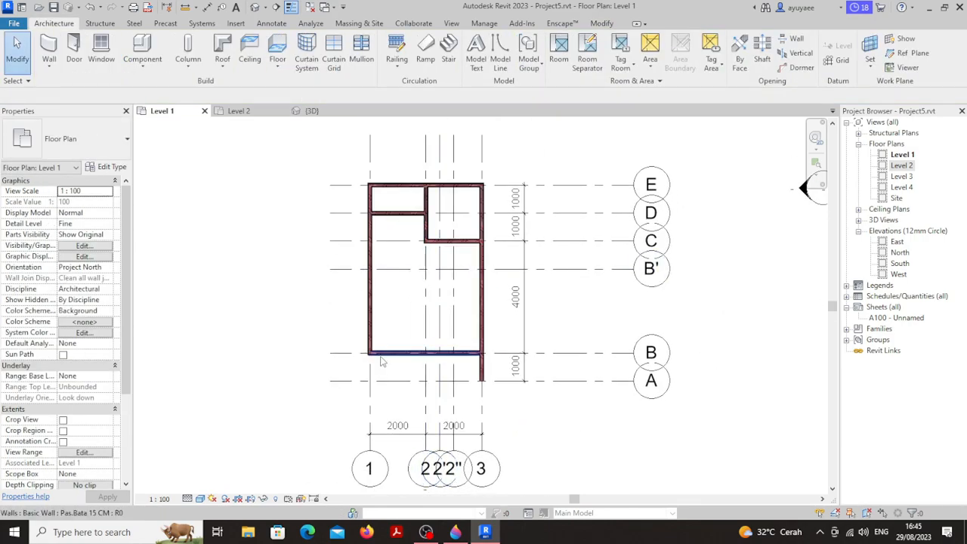
pyautogui.scroll(5, 404, 287)
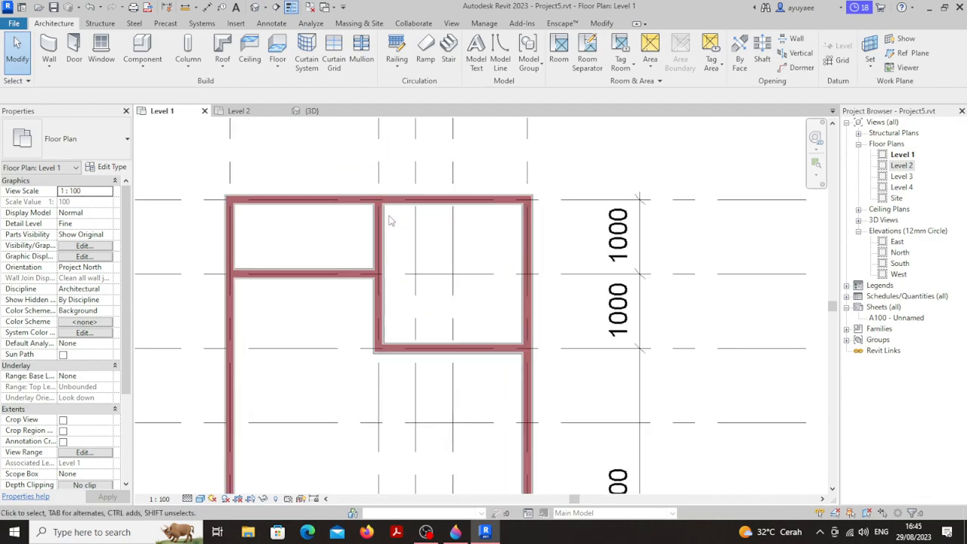
pyautogui.click(200, 501)
pyautogui.click(309, 436)
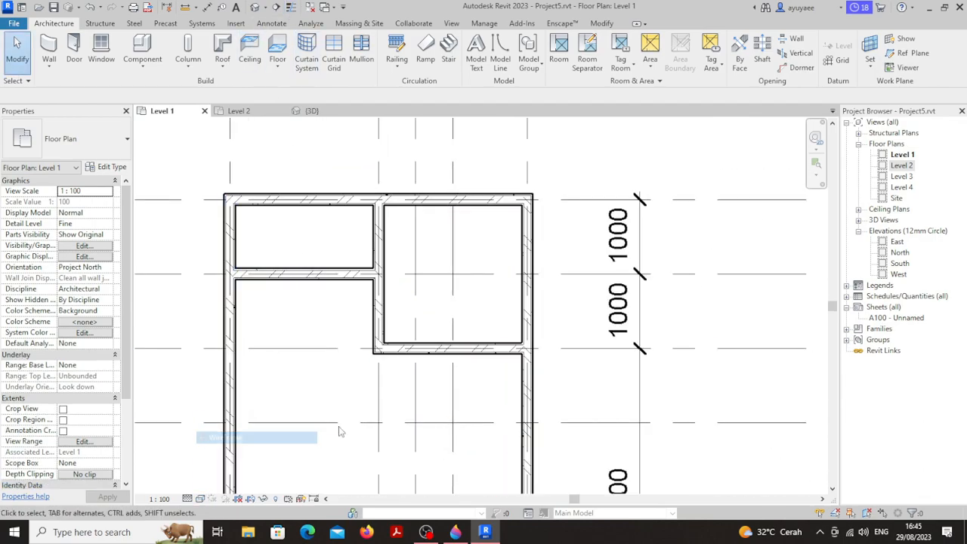
pyautogui.scroll(-2, 308, 436)
pyautogui.scroll(6, 427, 275)
pyautogui.scroll(-3, 428, 275)
pyautogui.scroll(5, 490, 294)
pyautogui.scroll(1, 521, 281)
pyautogui.scroll(-8, 492, 302)
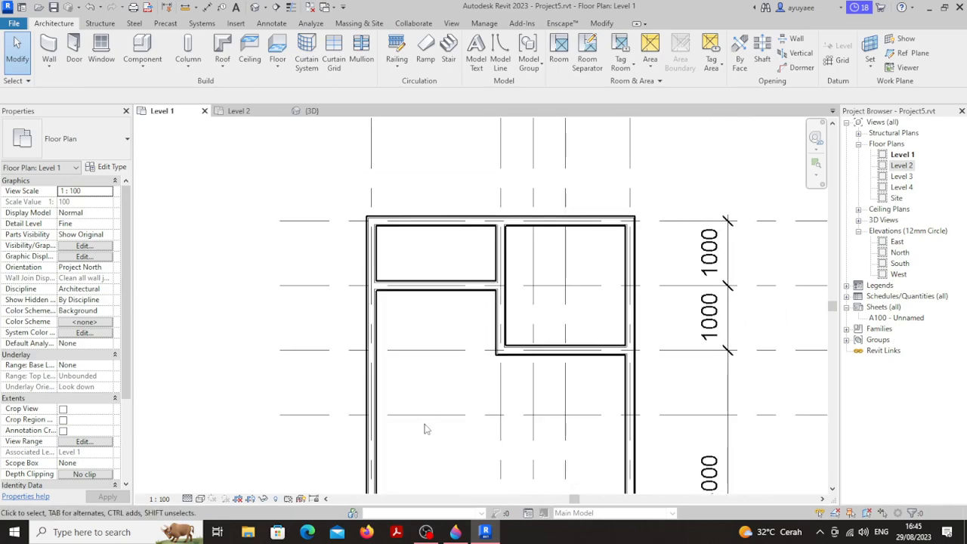
# Examine the wall joins, layer lines and brick hatch of the rooms between grids C and E on the Level 1 plan
pyautogui.scroll(-1, 424, 424)
pyautogui.moveTo(423, 424); pyautogui.dragTo(396, 337, button='middle')
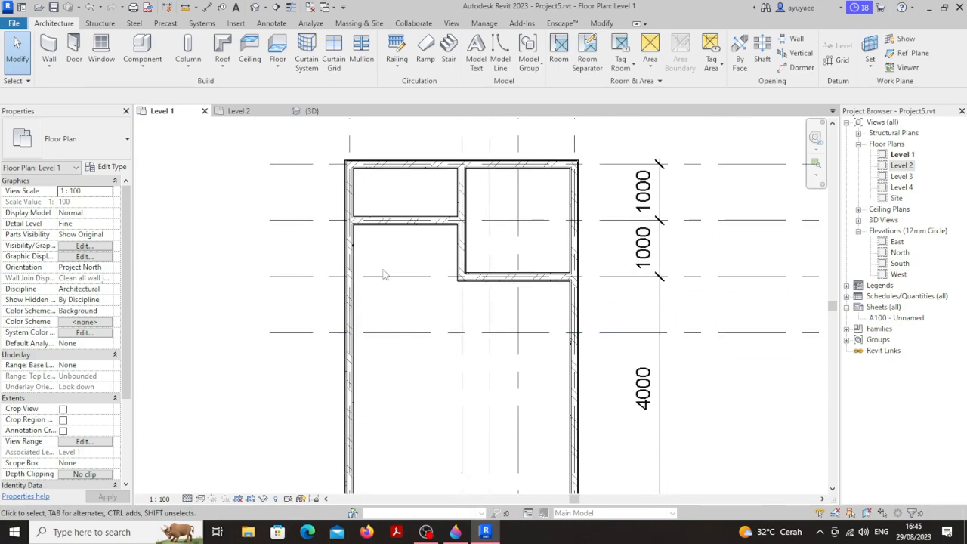
pyautogui.scroll(5, 374, 155)
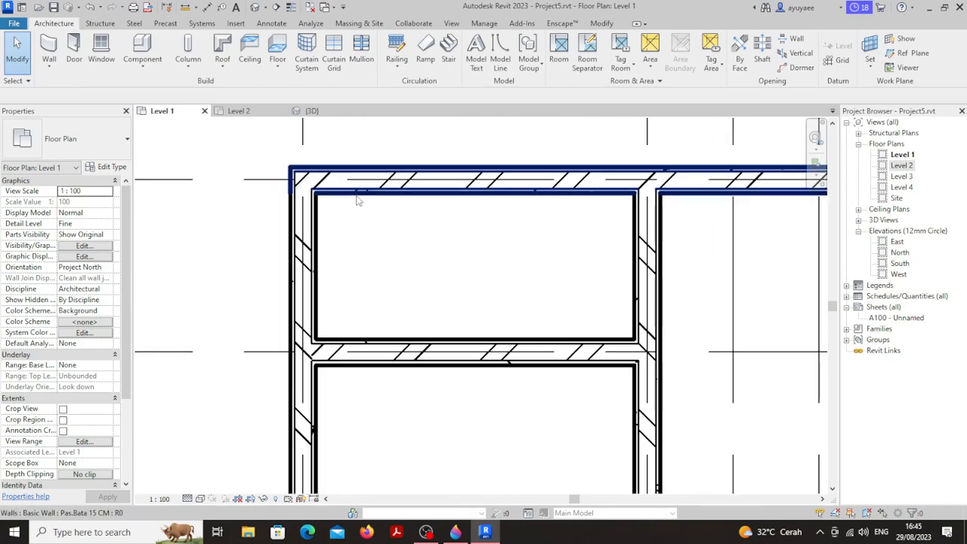
pyautogui.scroll(2, 370, 211)
pyautogui.scroll(-4, 387, 216)
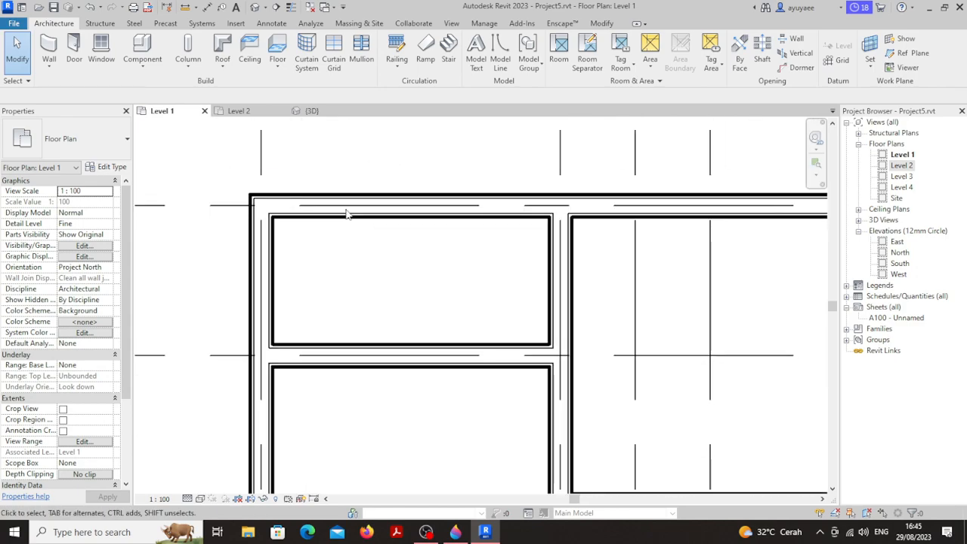
pyautogui.scroll(4, 488, 216)
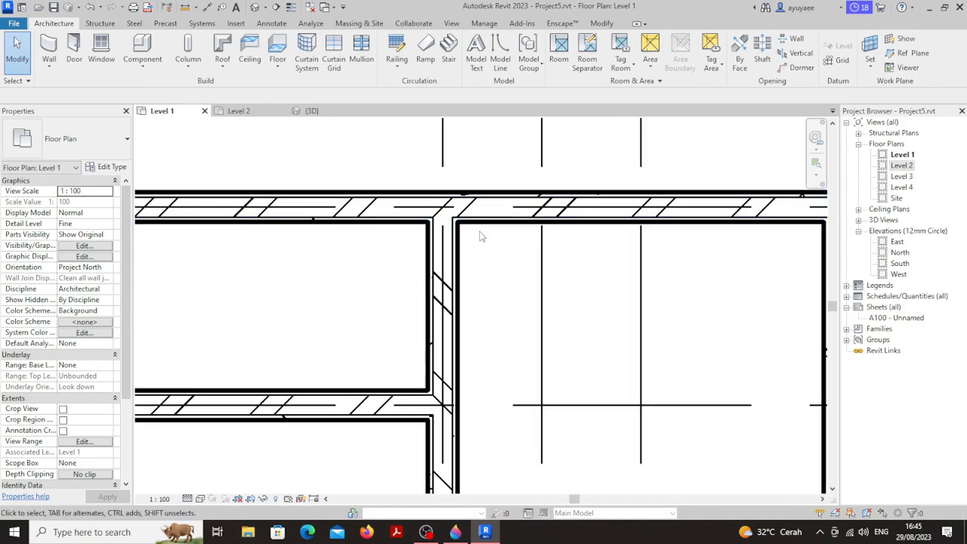
pyautogui.scroll(-3, 479, 236)
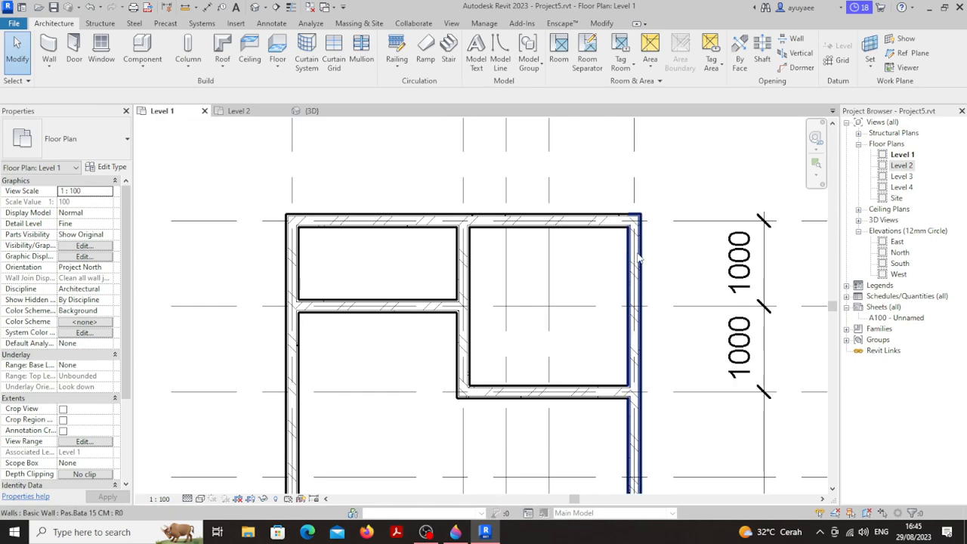
pyautogui.scroll(-1, 651, 261)
pyautogui.moveTo(652, 269); pyautogui.dragTo(531, 261, button='middle')
pyautogui.moveTo(422, 269); pyautogui.dragTo(513, 276, button='middle')
pyautogui.scroll(3, 446, 264)
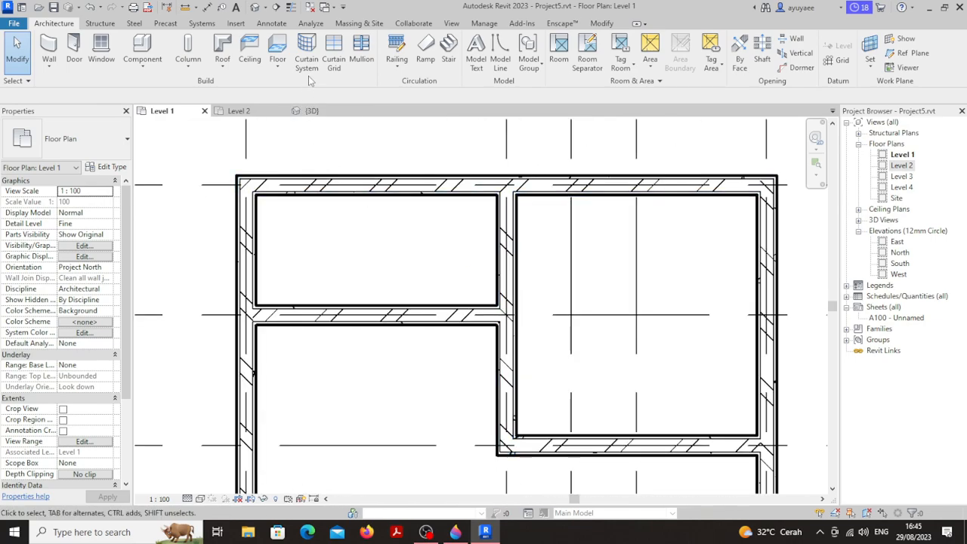
# Turn on Thin Lines and check how the Level 1 walls are drawn at different magnifications
pyautogui.click(292, 8)
pyautogui.scroll(2, 365, 211)
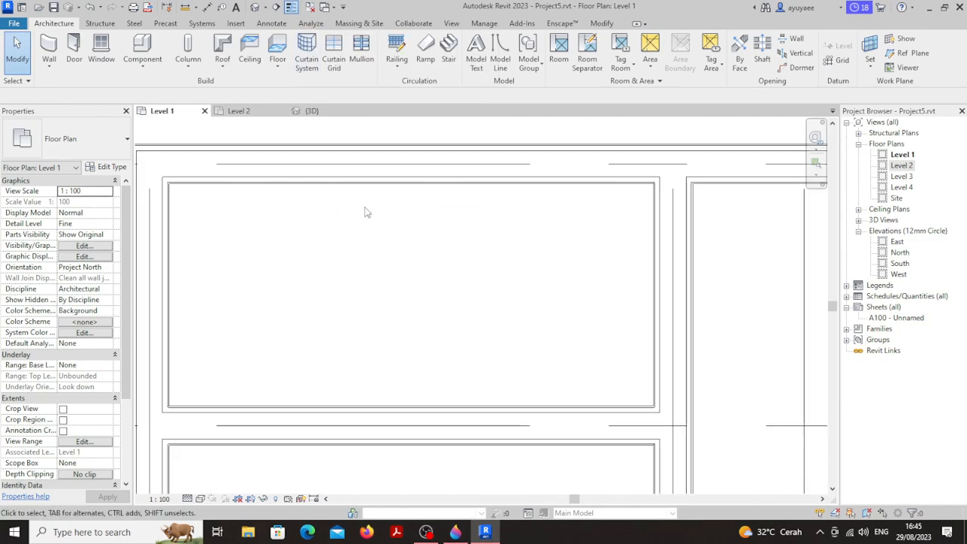
pyautogui.scroll(2, 656, 193)
pyautogui.scroll(-5, 576, 225)
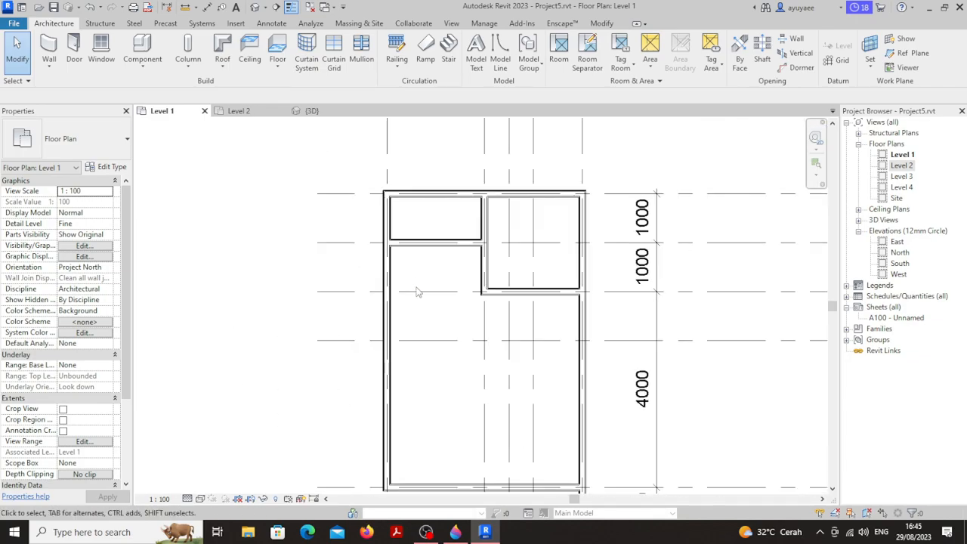
pyautogui.moveTo(418, 288); pyautogui.dragTo(388, 255, button='middle')
pyautogui.moveTo(427, 391); pyautogui.dragTo(401, 391, button='middle')
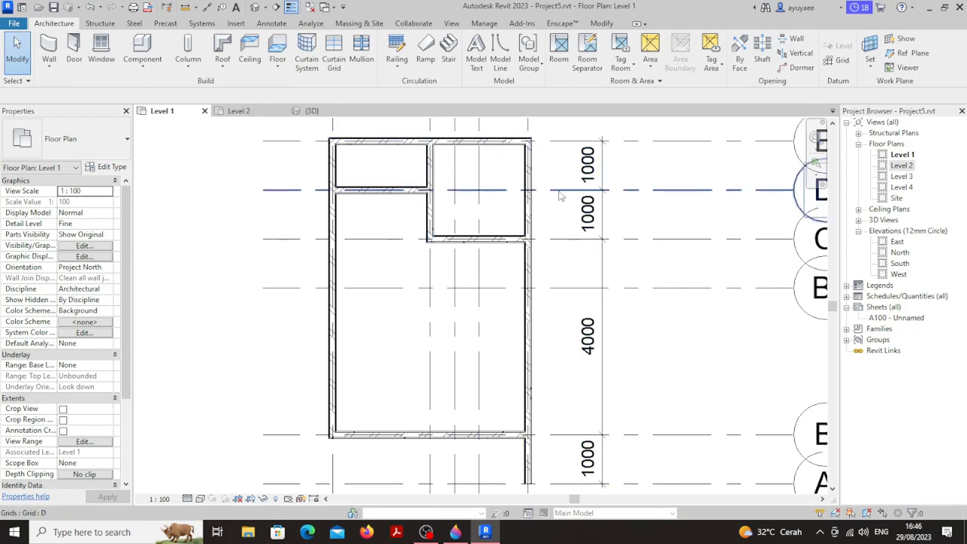
# Preview the Level 1 plan in the Shaded, Consistent Colors and Realistic visual styles
pyautogui.click(200, 500)
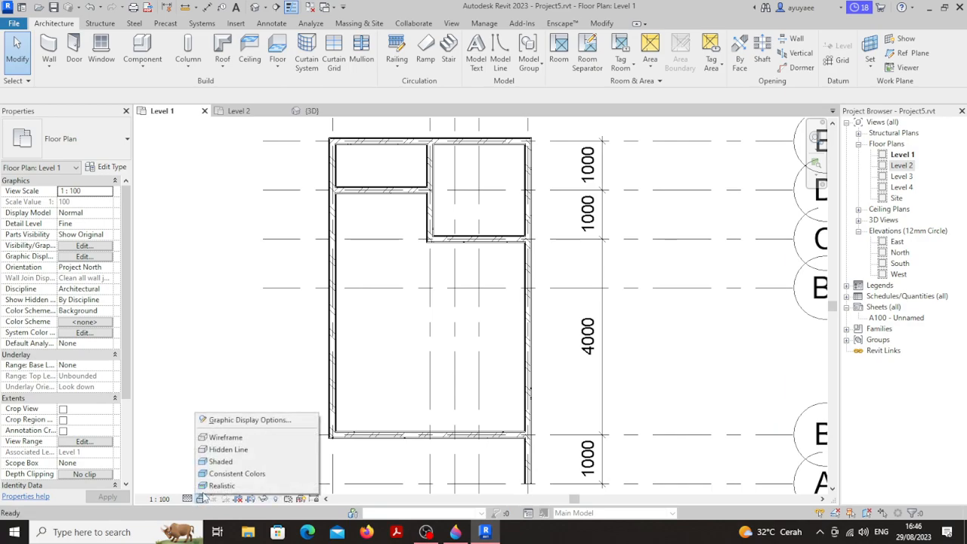
pyautogui.click(221, 461)
pyautogui.click(209, 496)
pyautogui.click(242, 481)
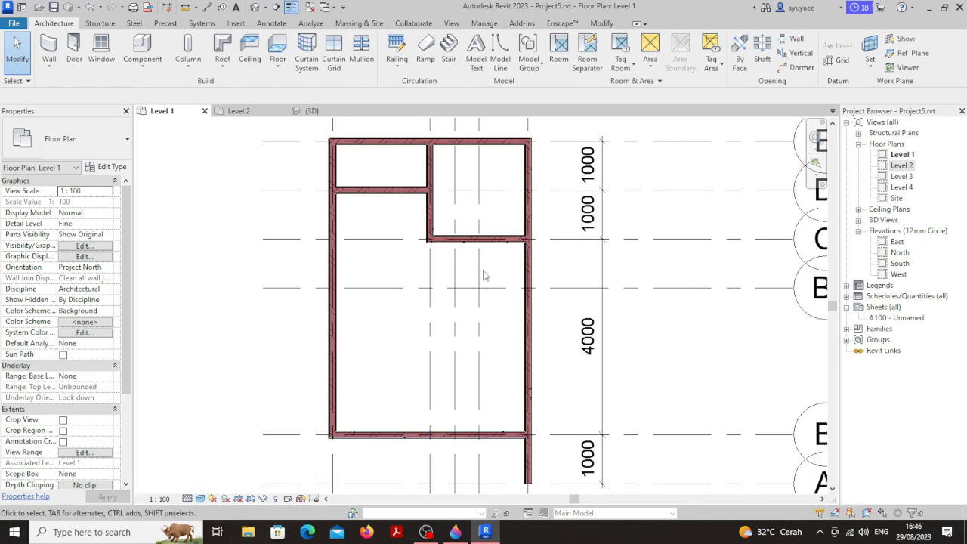
pyautogui.scroll(-3, 382, 327)
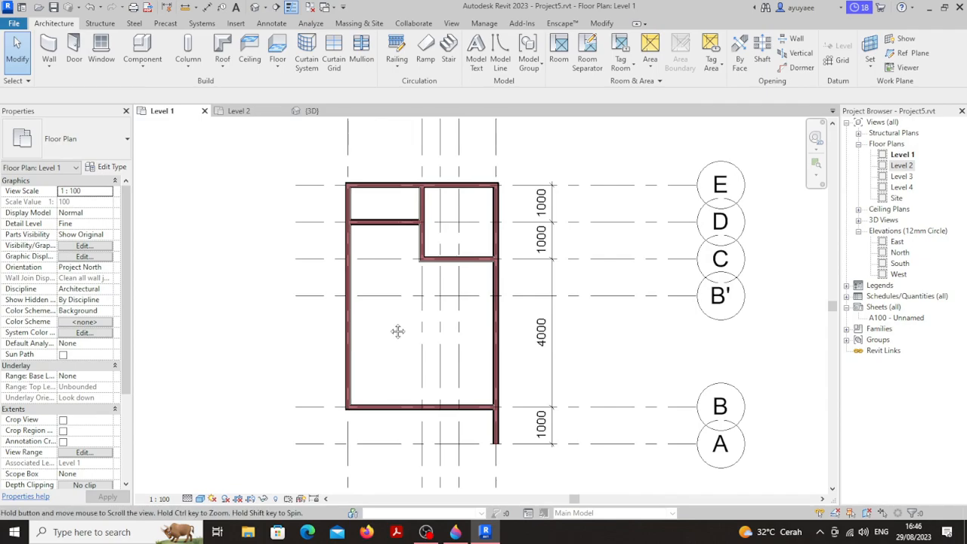
pyautogui.click(200, 499)
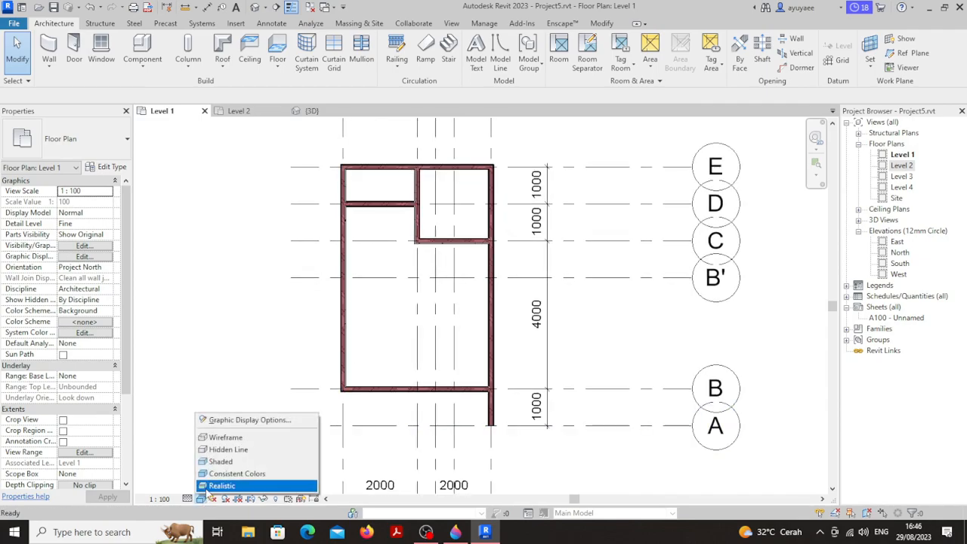
pyautogui.click(211, 486)
pyautogui.scroll(5, 442, 249)
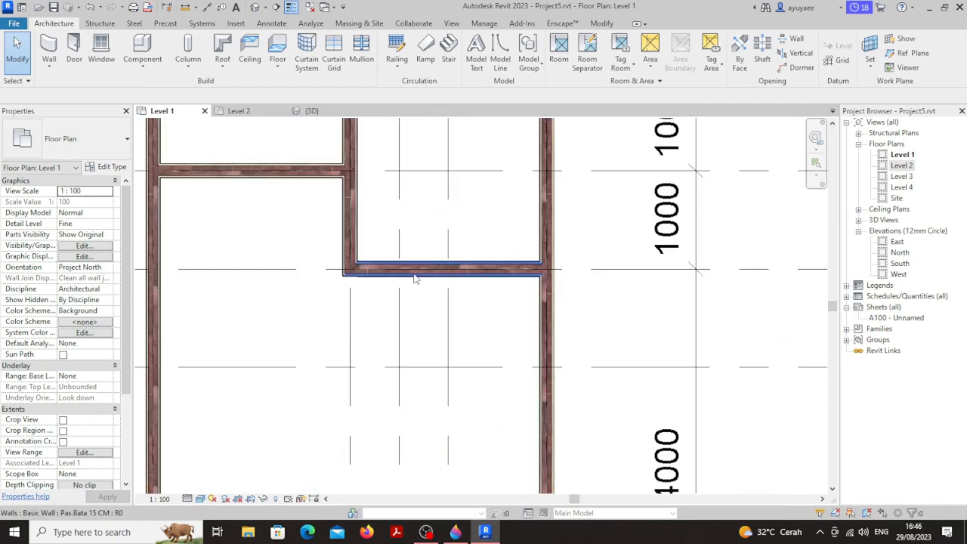
# Look at the walls from another angle in the 3D view and return to the Level 1 plan
pyautogui.click(310, 111)
pyautogui.keyDown('shift'); pyautogui.moveTo(563, 307); pyautogui.dragTo(711, 355, button='middle'); pyautogui.keyUp('shift')
pyautogui.click(178, 113)
pyautogui.scroll(-3, 378, 367)
# Set the Level 1 plan's visual style to Shaded and review the complete wall layout
pyautogui.click(201, 499)
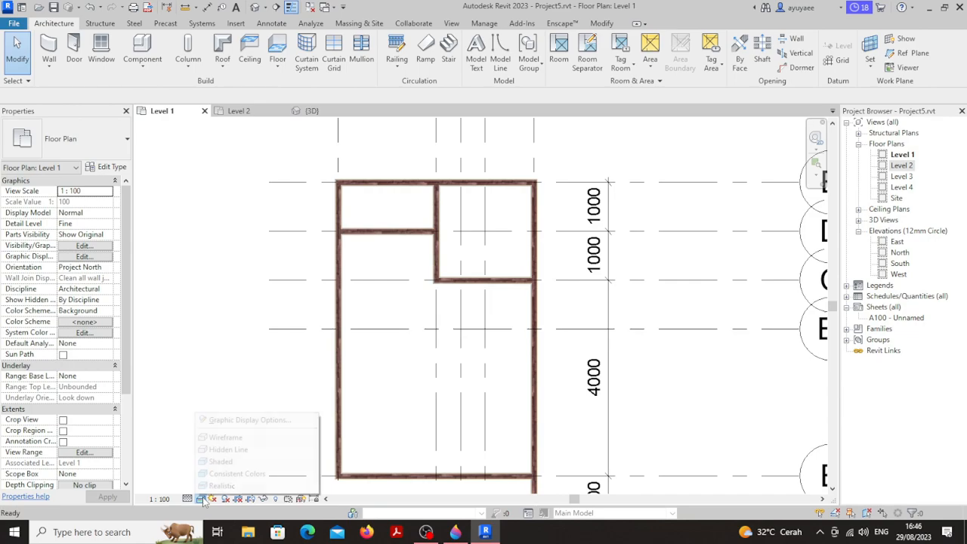
pyautogui.click(221, 461)
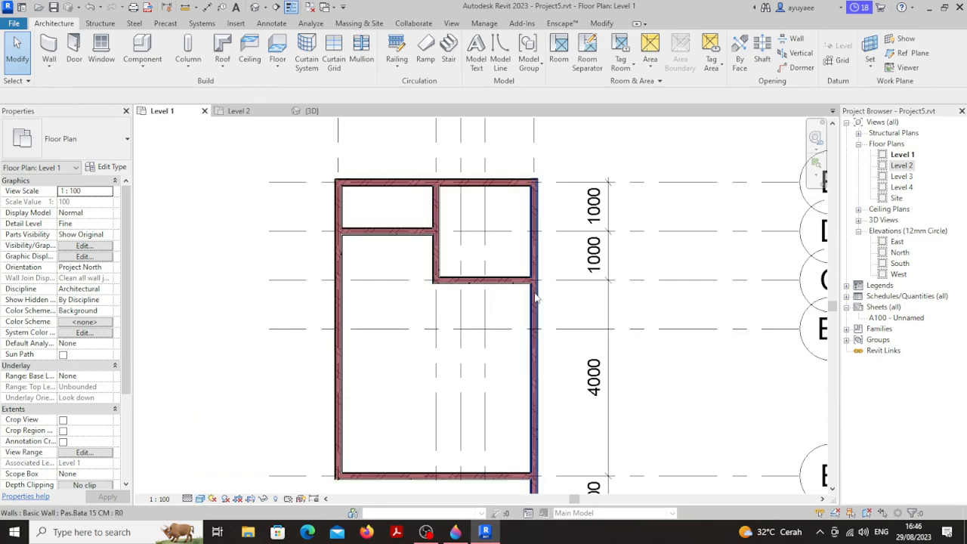
pyautogui.moveTo(534, 299); pyautogui.dragTo(466, 276, button='middle')
pyautogui.scroll(-1, 488, 321)
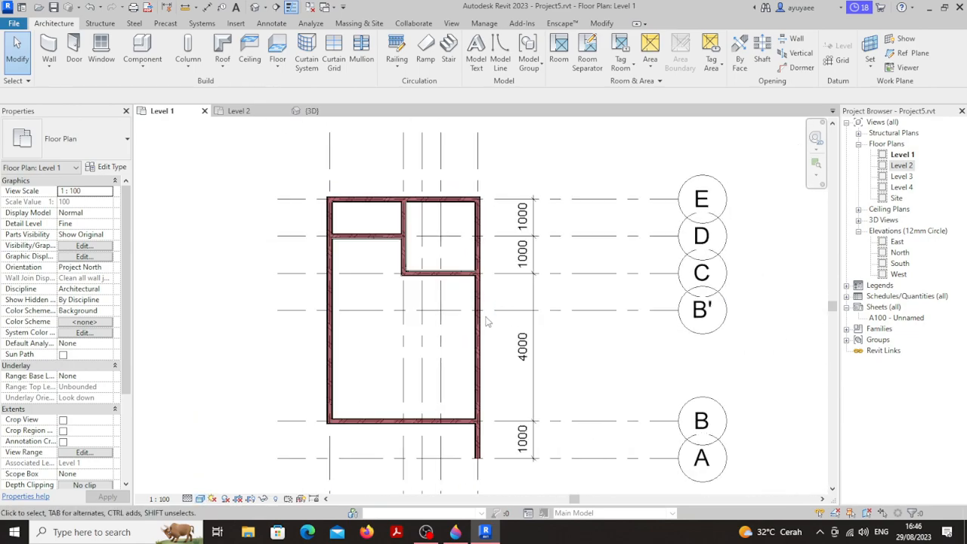
pyautogui.scroll(-1, 487, 321)
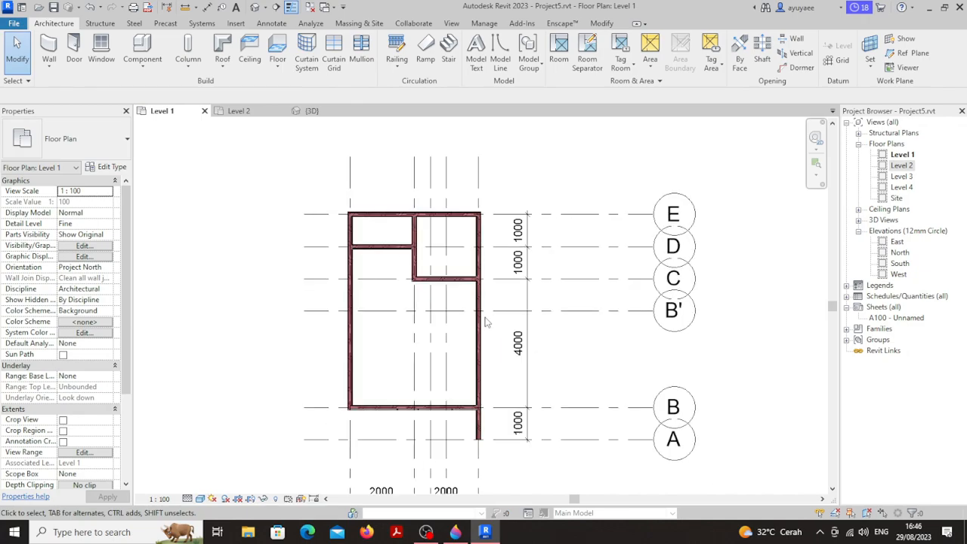
pyautogui.moveTo(462, 343)
pyautogui.mouseDown(button='middle')
pyautogui.moveTo(462, 315)
pyautogui.moveTo(470, 351)
pyautogui.mouseUp(button='middle')
pyautogui.scroll(-1, 470, 350)
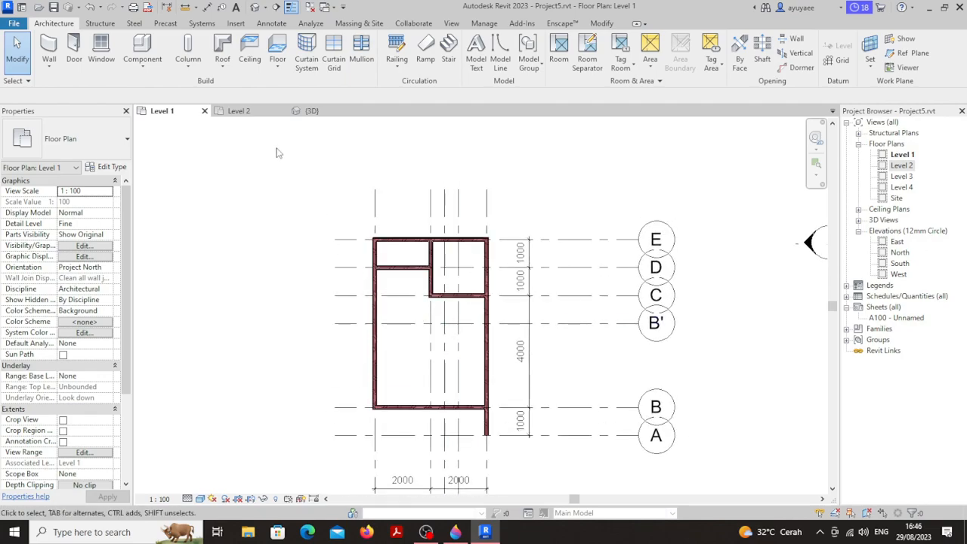
# Switch to Paint 3D, open the saved LANTAI 2 project and examine its wall layout and grid dimensions
pyautogui.click(456, 532)
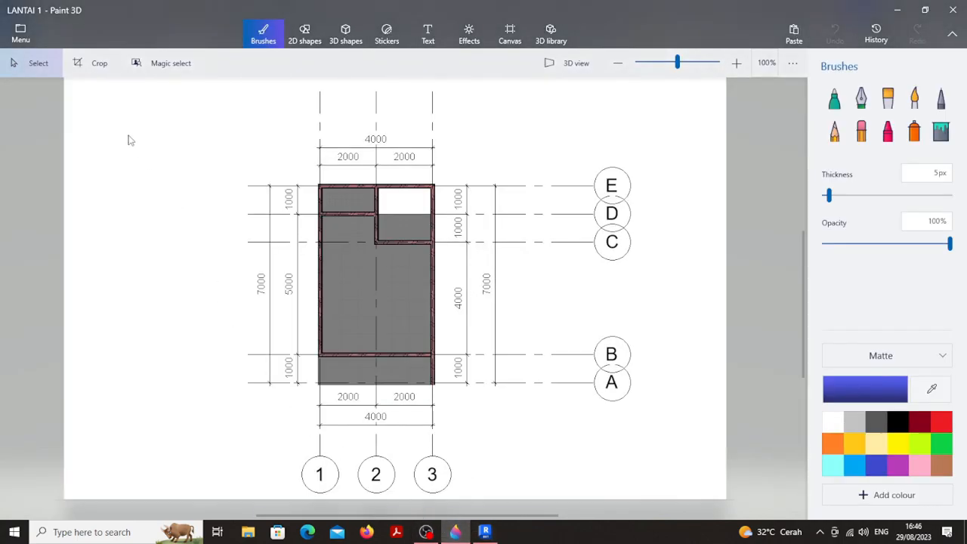
pyautogui.click(15, 39)
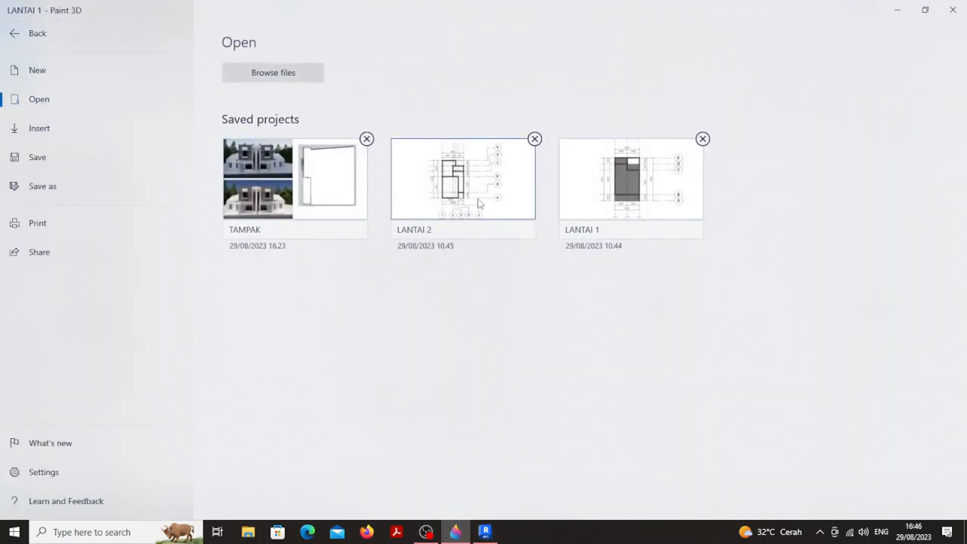
pyautogui.click(478, 204)
pyautogui.scroll(3, 404, 309)
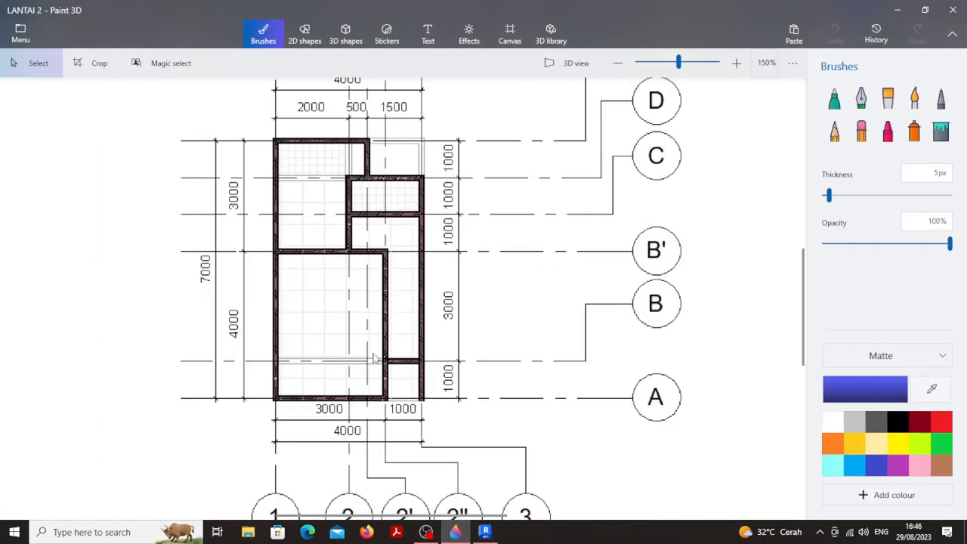
pyautogui.moveTo(375, 358); pyautogui.dragTo(413, 381, button='middle')
pyautogui.scroll(-1, 413, 381)
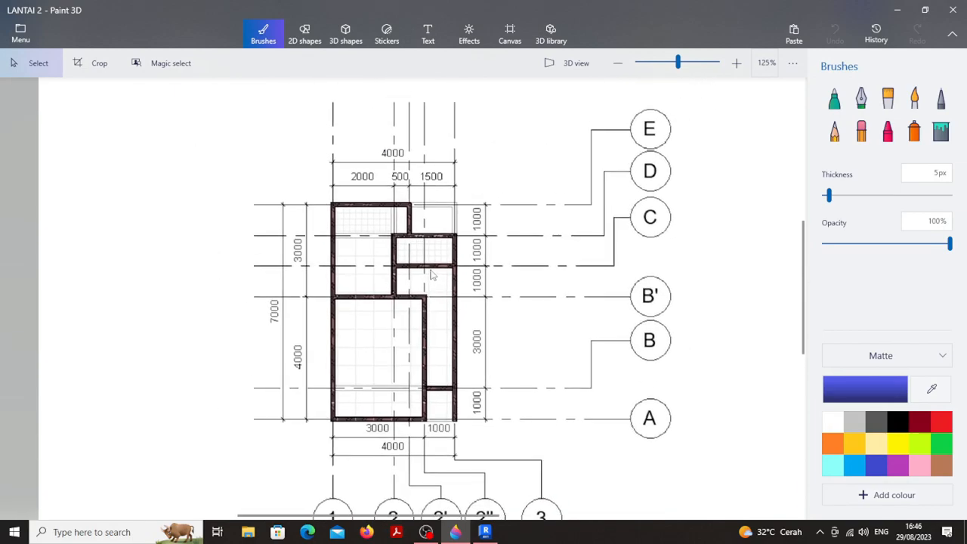
pyautogui.scroll(-1, 429, 302)
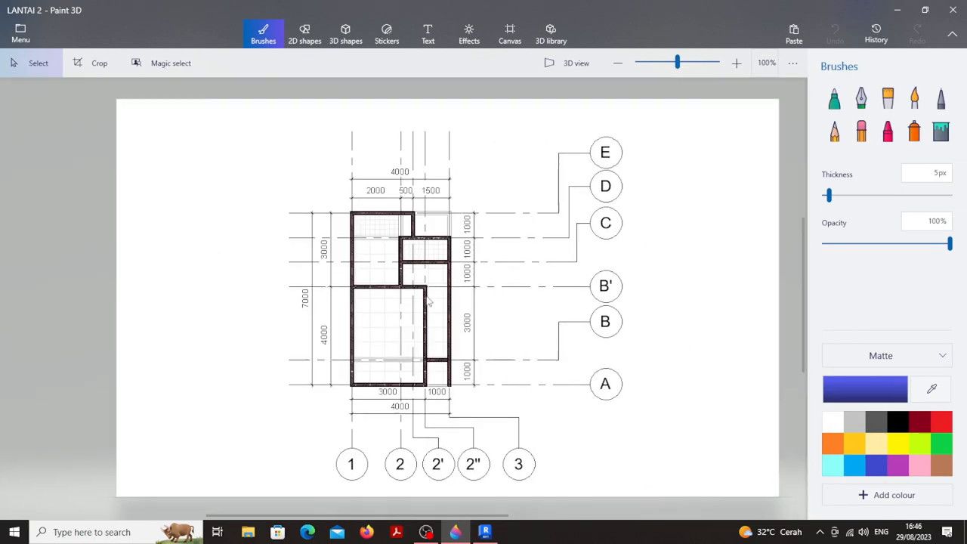
# Switch back to Revit and bring up the Level 2 floor plan with the full grid in view
pyautogui.click(484, 532)
pyautogui.scroll(-2, 509, 371)
pyautogui.moveTo(509, 371); pyautogui.dragTo(501, 384, button='middle')
pyautogui.scroll(-2, 501, 384)
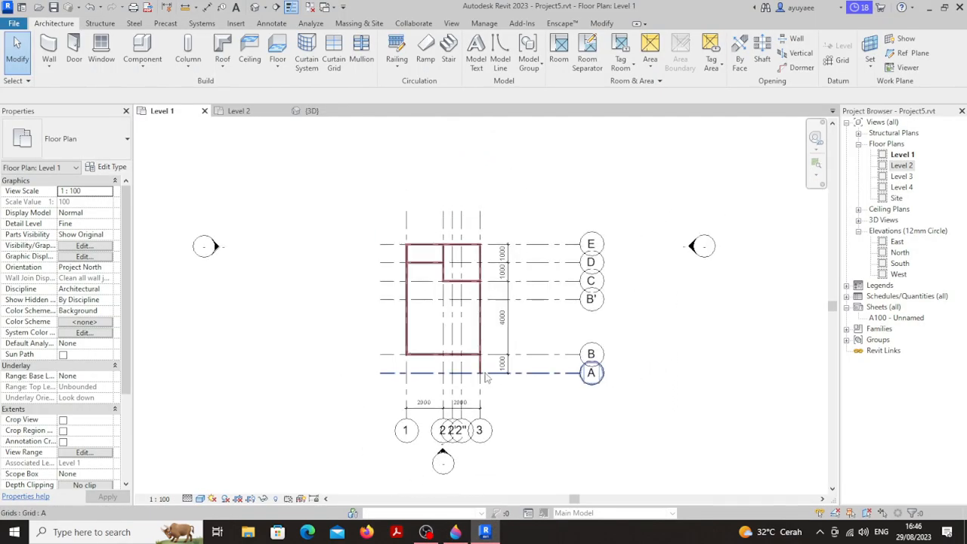
pyautogui.click(239, 110)
pyautogui.moveTo(467, 441)
pyautogui.mouseDown(button='middle')
pyautogui.moveTo(459, 421)
pyautogui.moveTo(462, 444)
pyautogui.mouseUp(button='middle')
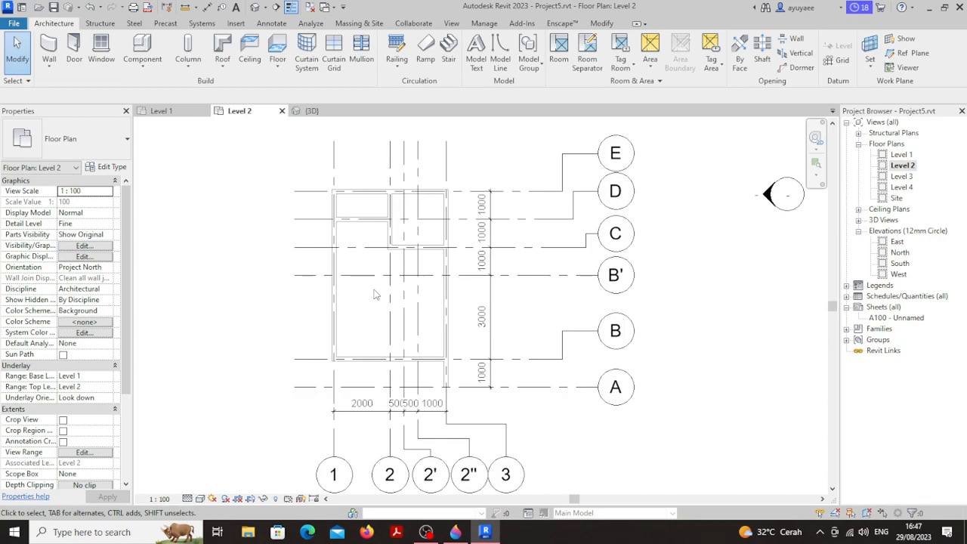
# Draw chained Pas.Bata 15 CM walls up to Level 3 from grid 1 along E to 2', down to D and across to grid 2
pyautogui.press('a')
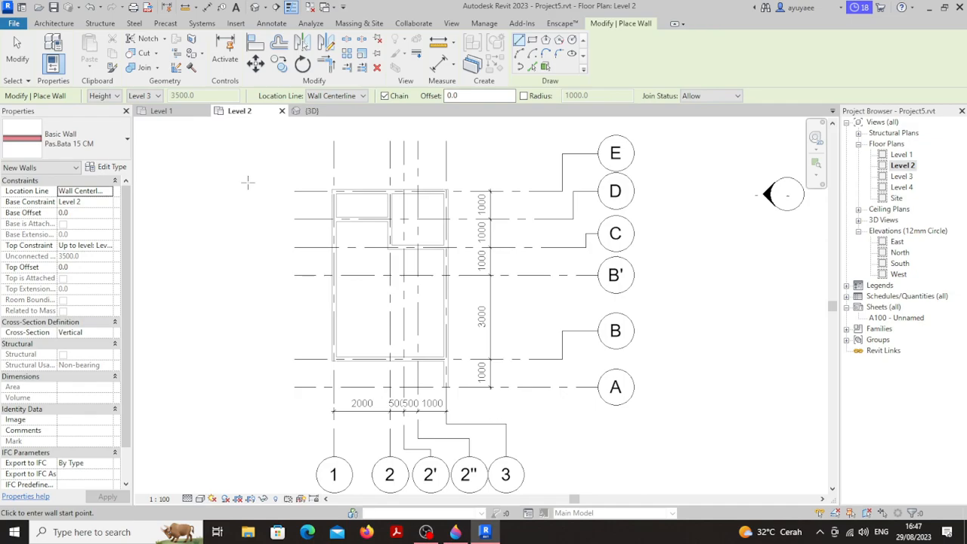
pyautogui.click(155, 97)
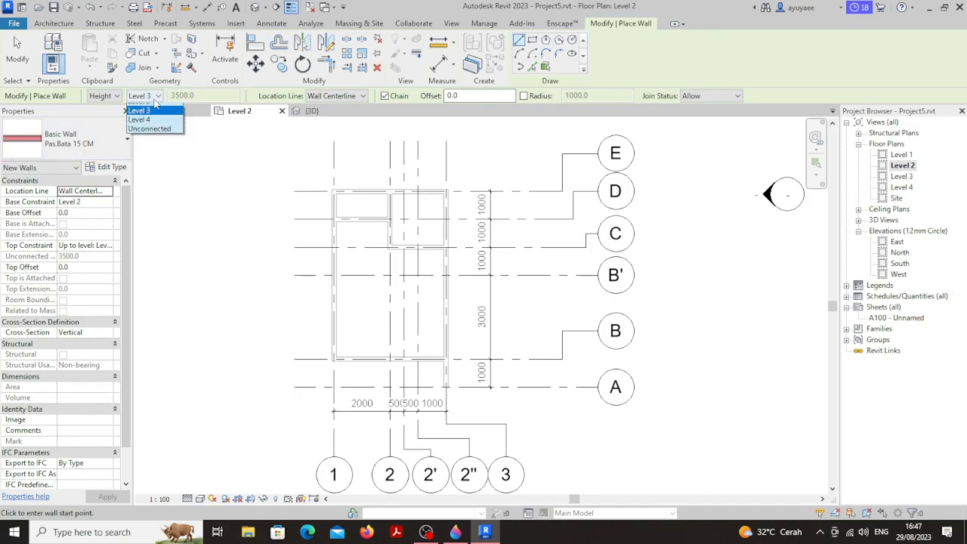
pyautogui.click(150, 126)
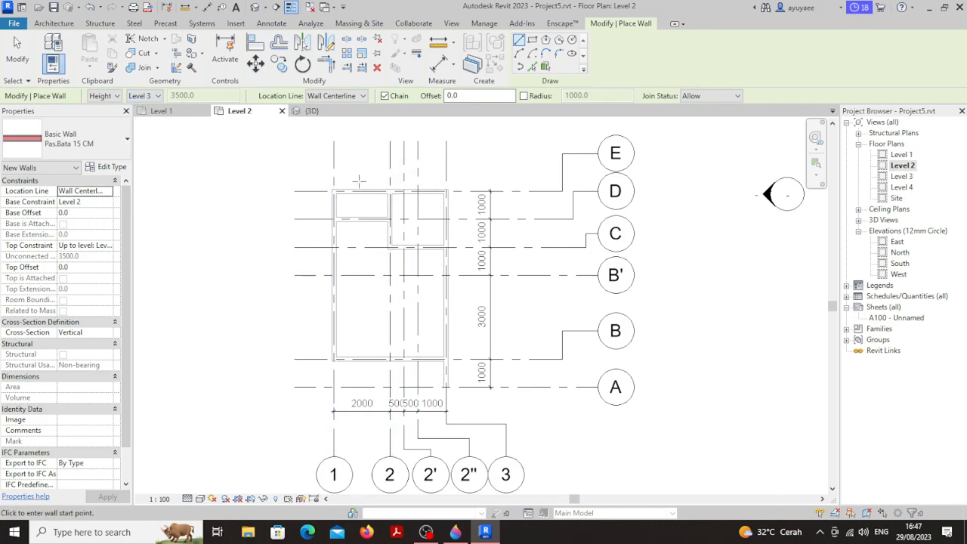
pyautogui.scroll(2, 359, 179)
pyautogui.click(326, 195)
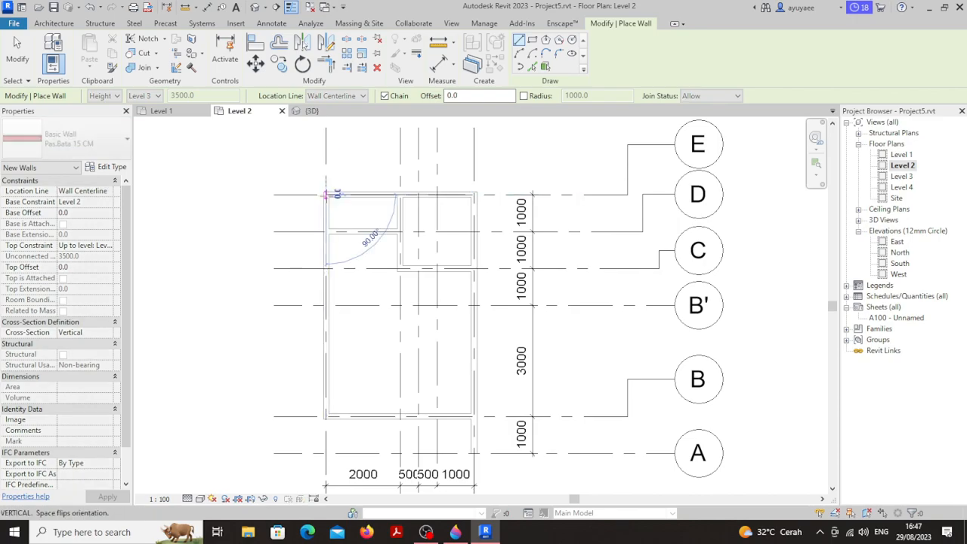
pyautogui.click(417, 195)
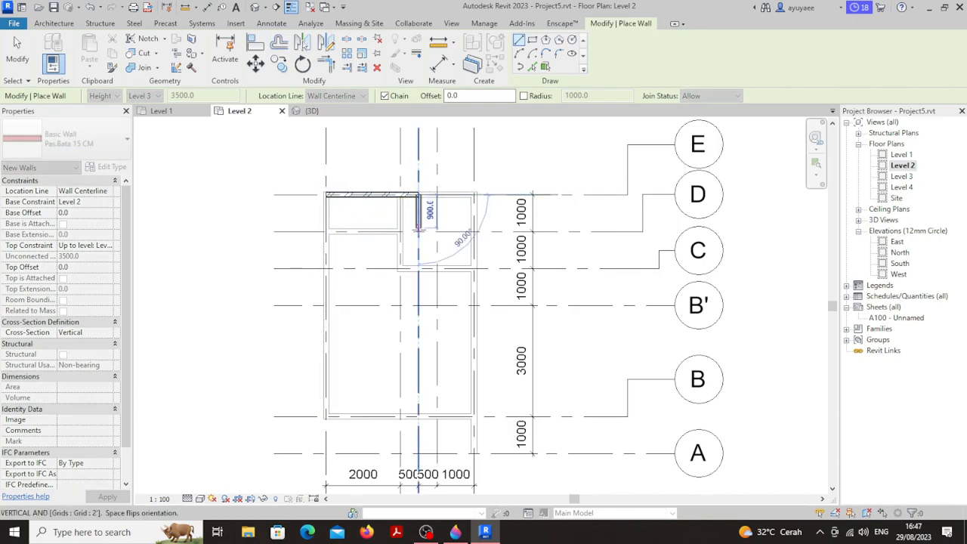
pyautogui.click(419, 232)
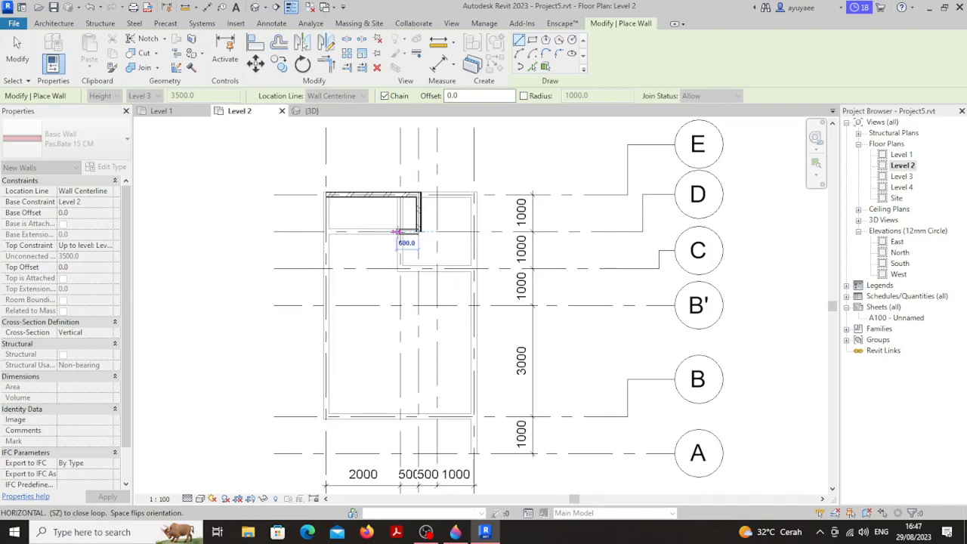
pyautogui.click(400, 232)
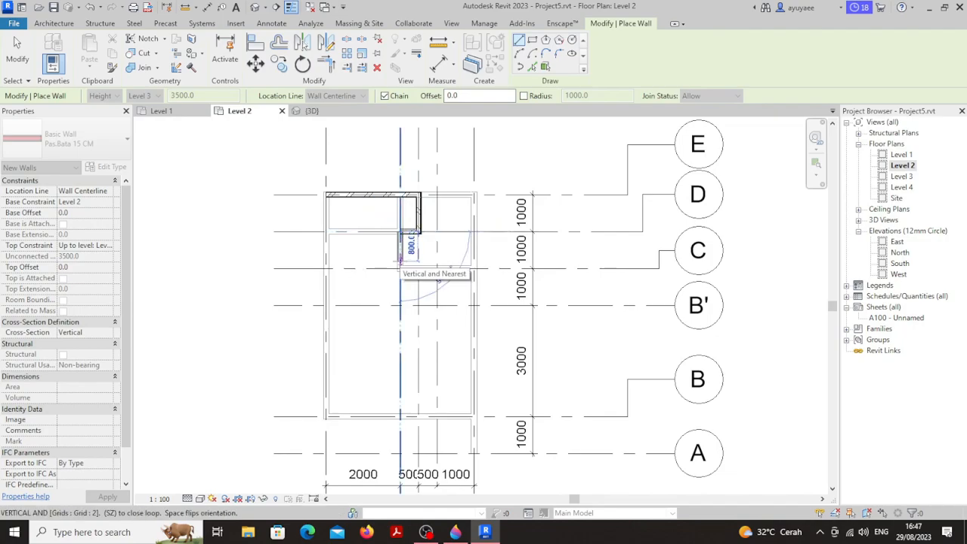
pyautogui.press('Escape')
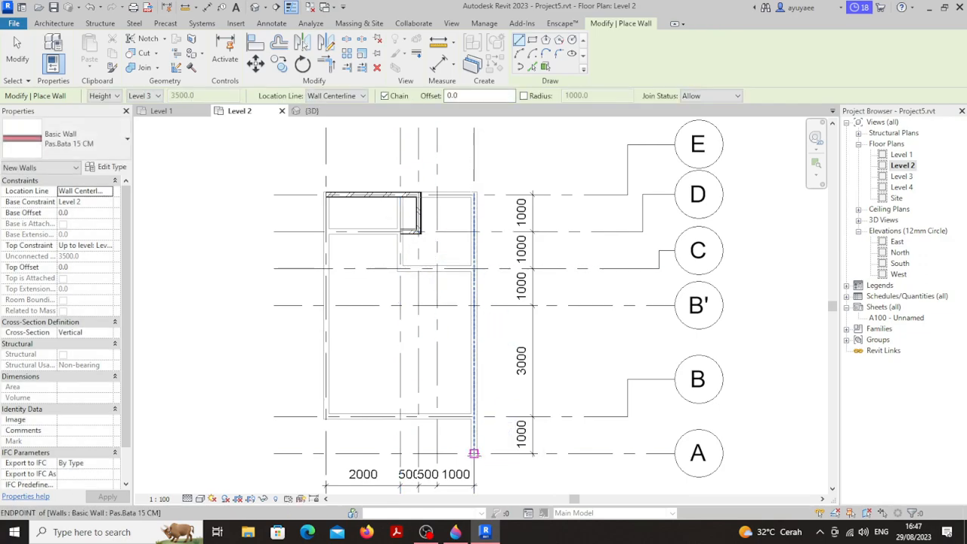
# Draw walls from grid 3 at A up to B, across along B to 2'', and down to A
pyautogui.click(474, 453)
pyautogui.click(473, 416)
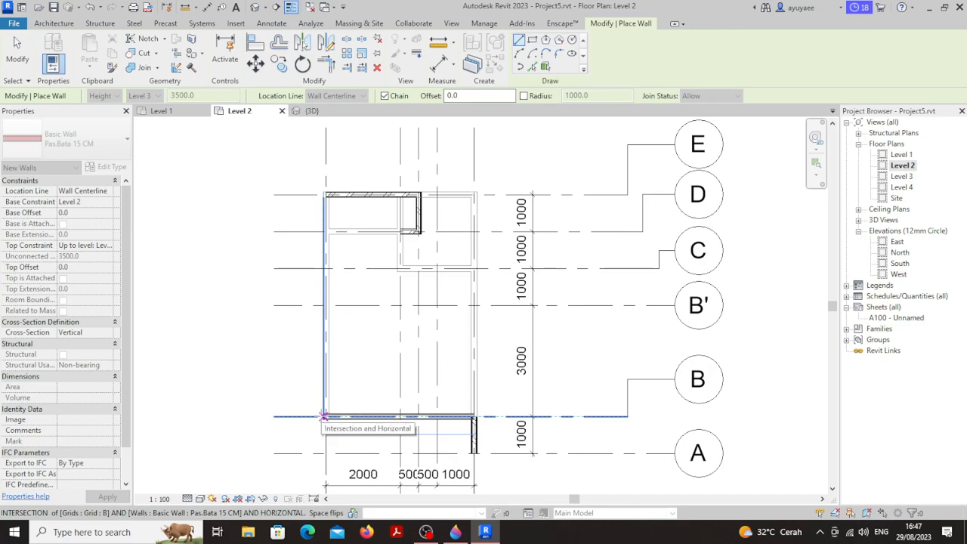
pyautogui.press('Escape')
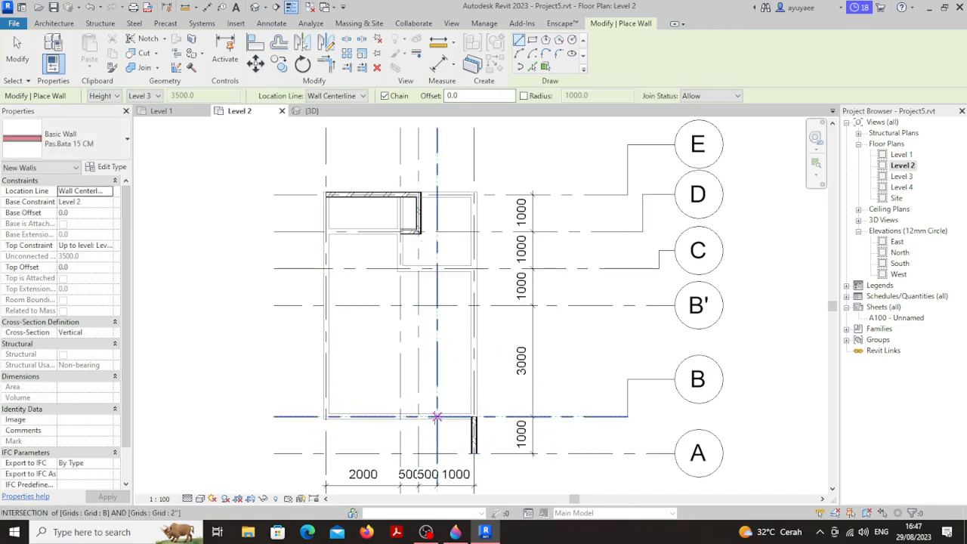
pyautogui.click(474, 416)
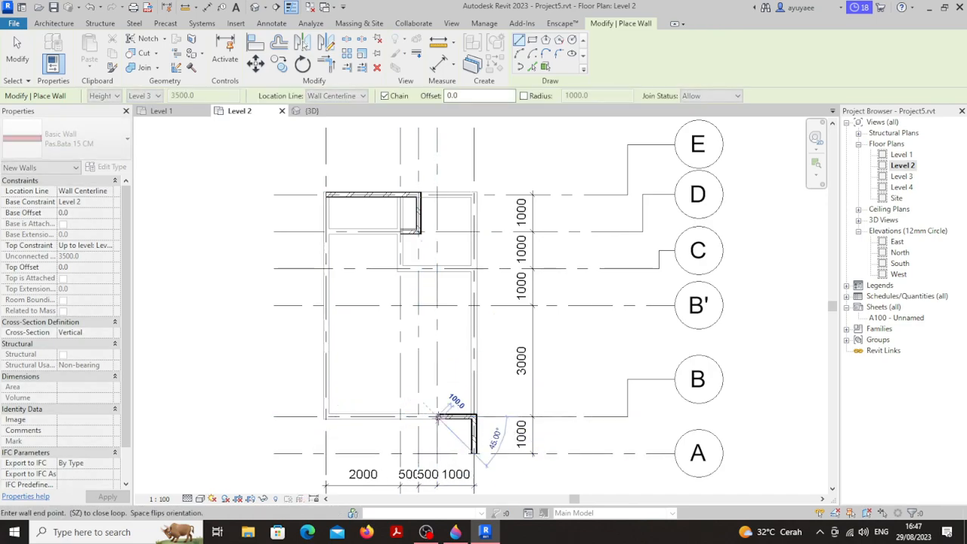
pyautogui.click(437, 453)
pyautogui.press('Escape')
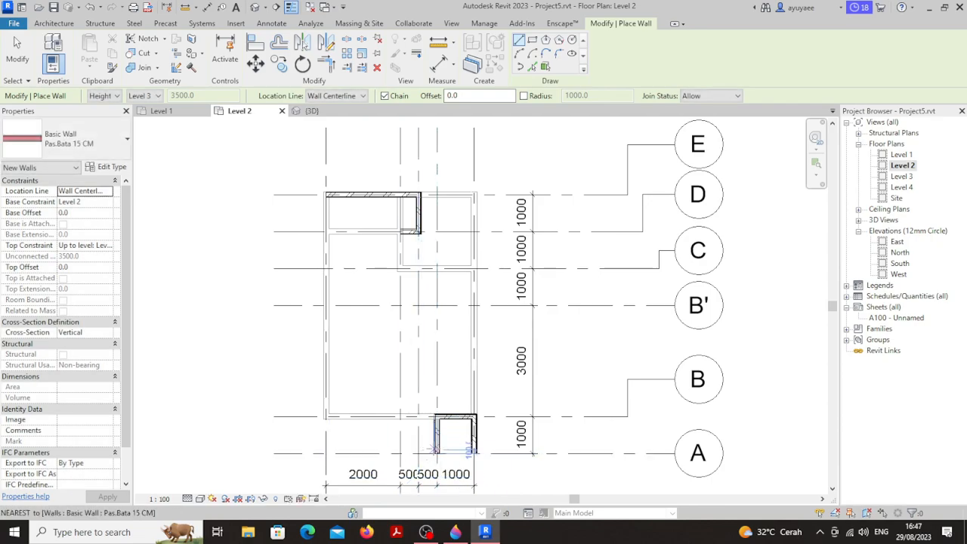
# Draw chained walls along grid A from 2'' to 1, and up grid 1 to E
pyautogui.click(437, 453)
pyautogui.click(326, 453)
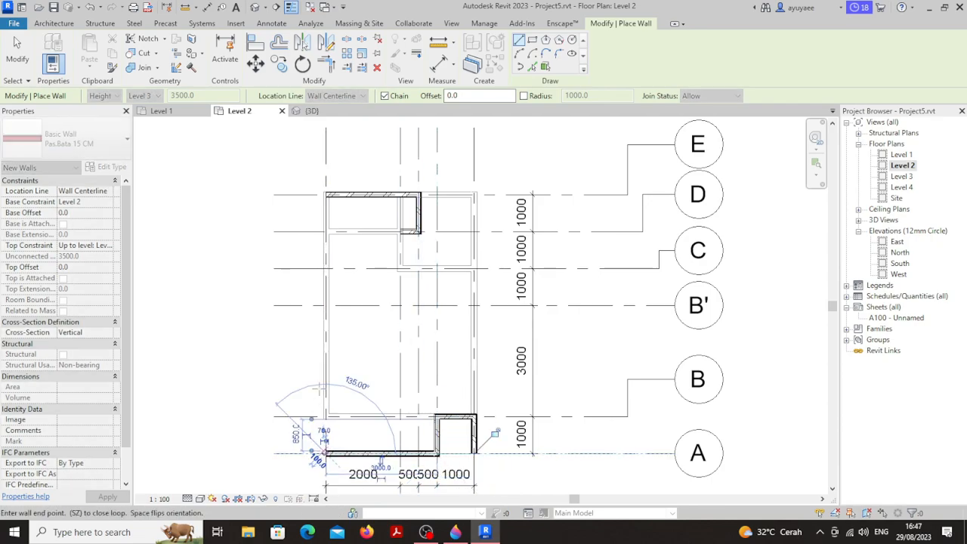
pyautogui.click(326, 194)
pyautogui.scroll(3, 325, 194)
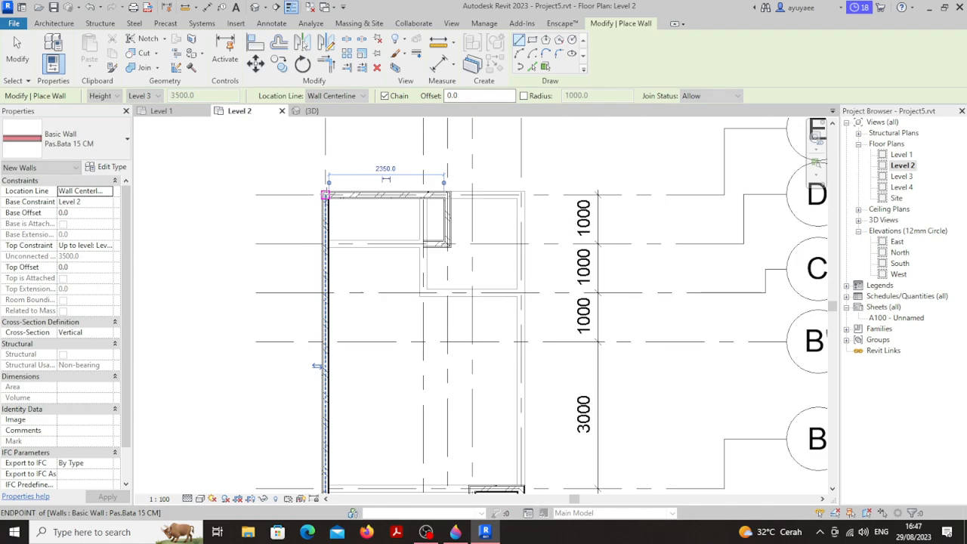
pyautogui.scroll(-3, 524, 210)
pyautogui.moveTo(538, 255); pyautogui.dragTo(497, 236, button='middle')
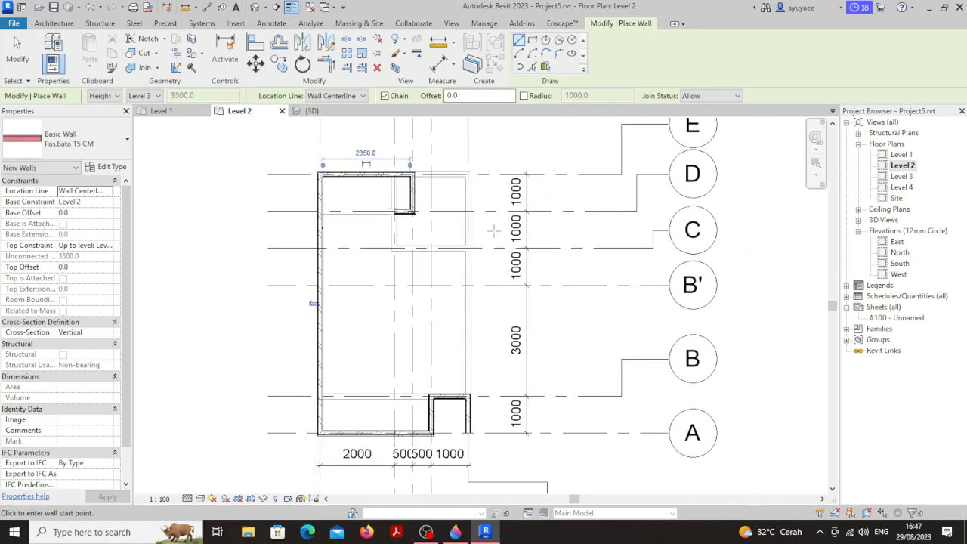
# Draw a wall along grid D from 2' to grid 3 and leave the Wall tool
pyautogui.scroll(1, 471, 220)
pyautogui.press('Escape')
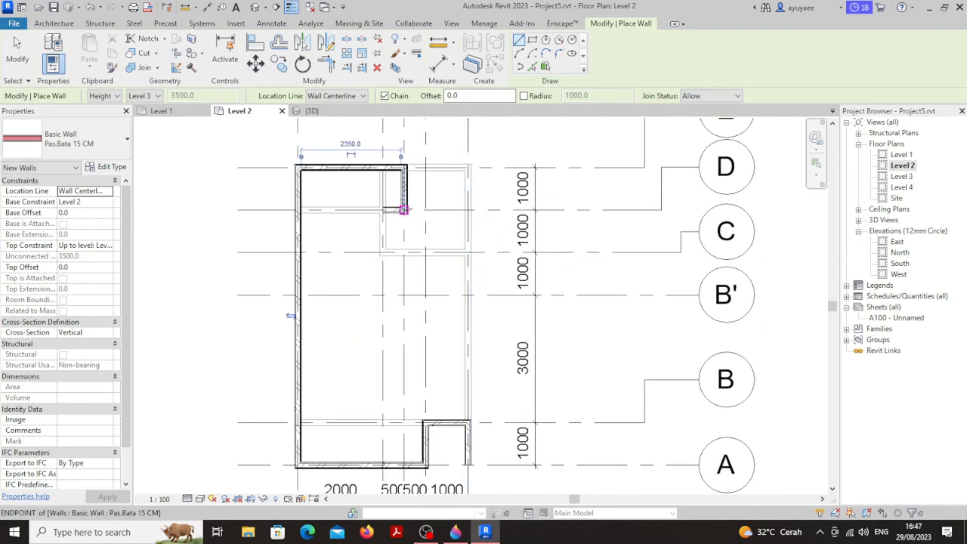
pyautogui.click(404, 210)
pyautogui.click(468, 211)
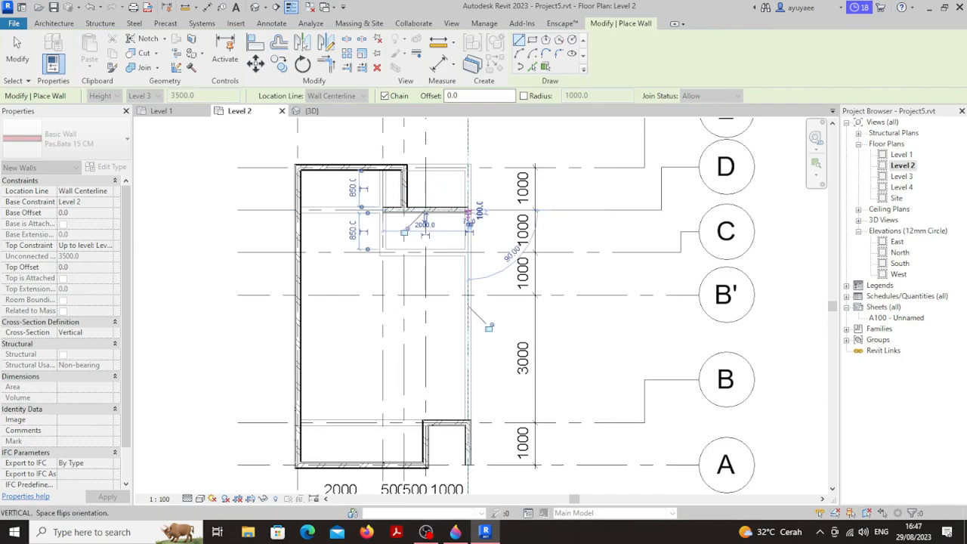
pyautogui.press('Escape')
pyautogui.press('Escape')
pyautogui.scroll(2, 476, 218)
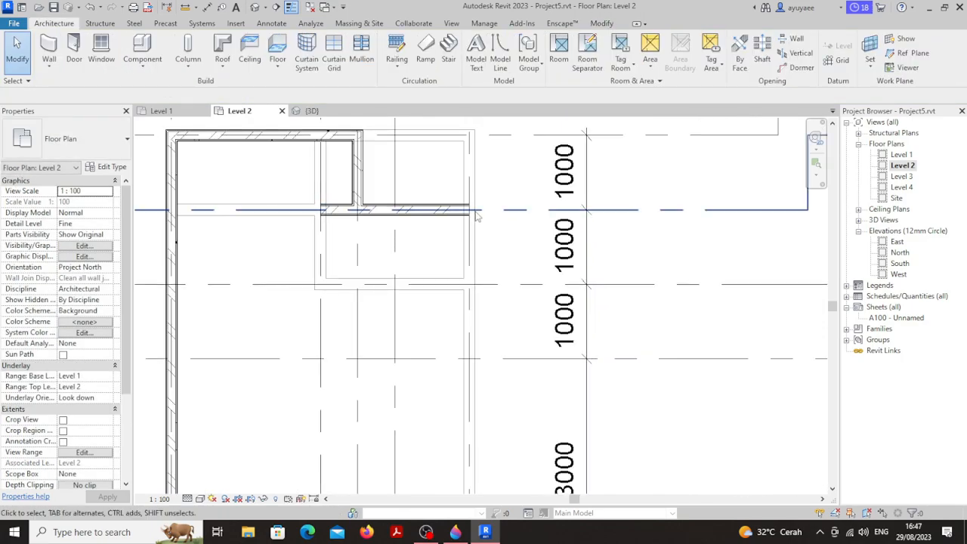
pyautogui.moveTo(177, 187); pyautogui.dragTo(235, 204, button='middle')
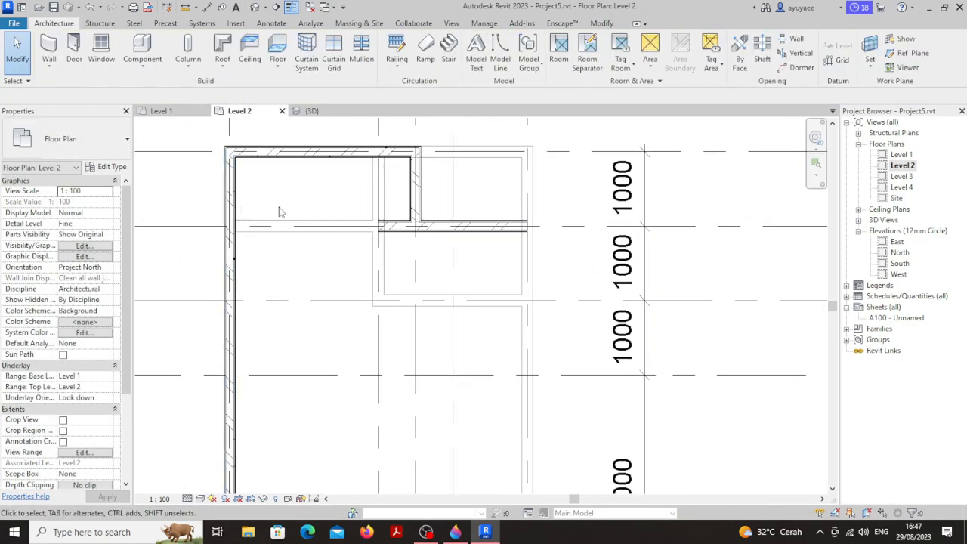
pyautogui.scroll(-3, 486, 258)
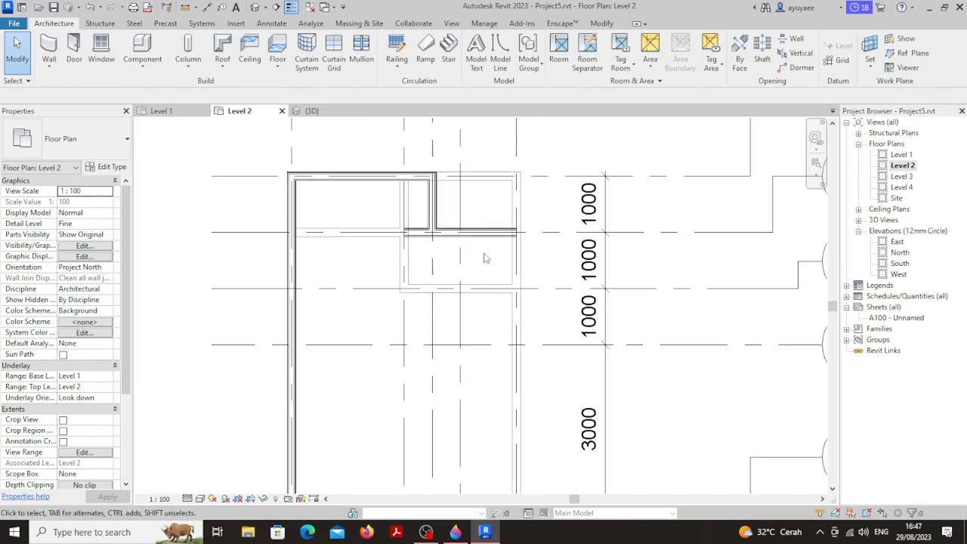
pyautogui.moveTo(489, 272); pyautogui.dragTo(476, 196, button='middle')
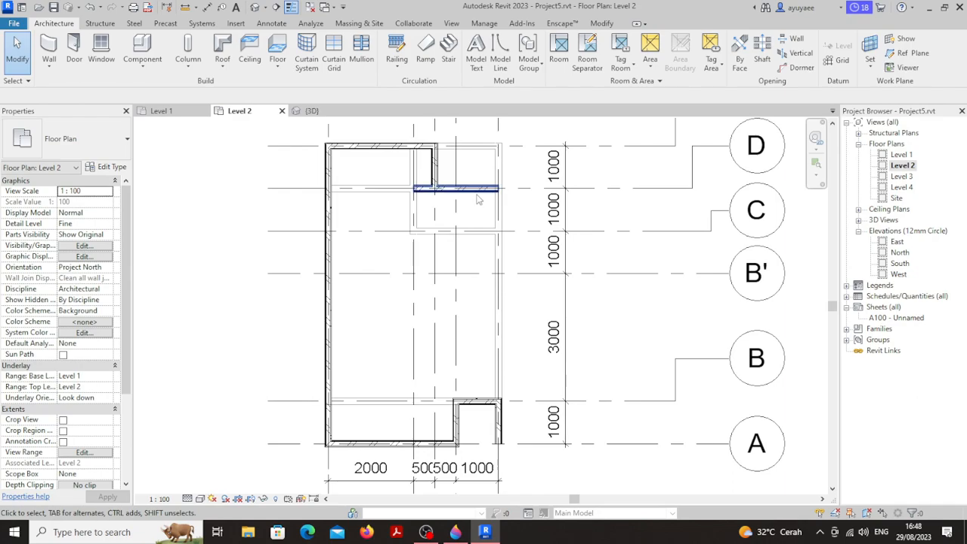
pyautogui.click(477, 192)
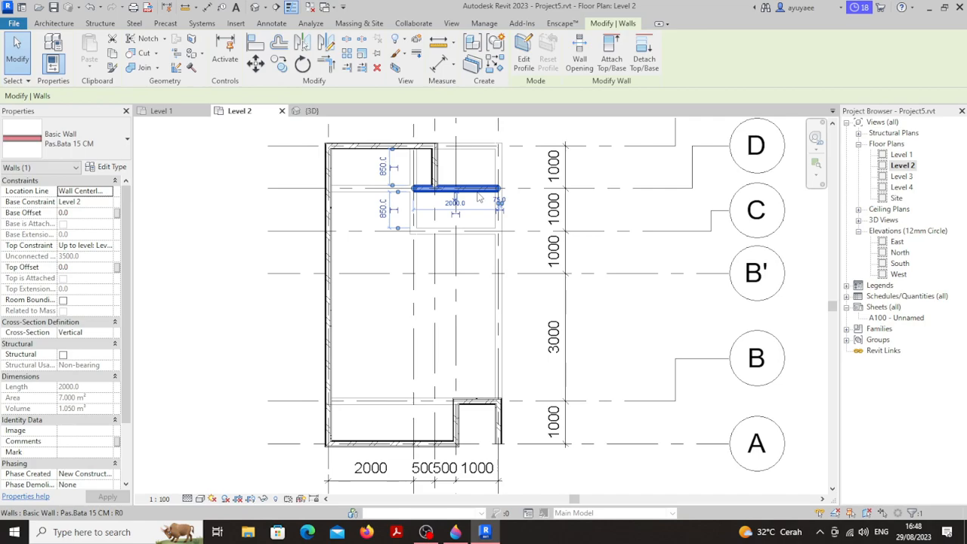
# Draw Pas.Bata 15 CM walls from D down grid 3 to C, along C to grid 2, and up to D
pyautogui.press('w')
pyautogui.press('a')
pyautogui.scroll(3, 501, 202)
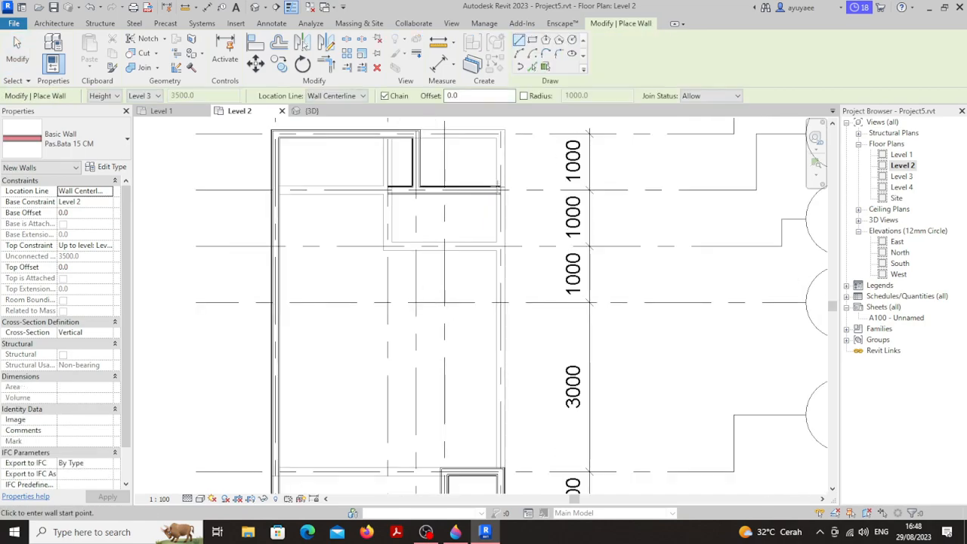
pyautogui.scroll(1, 456, 235)
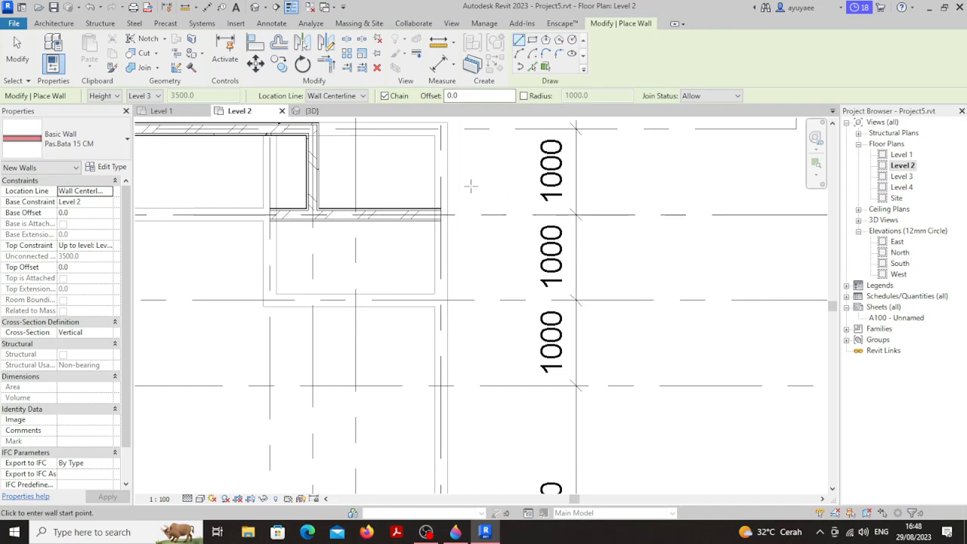
pyautogui.scroll(-1, 494, 187)
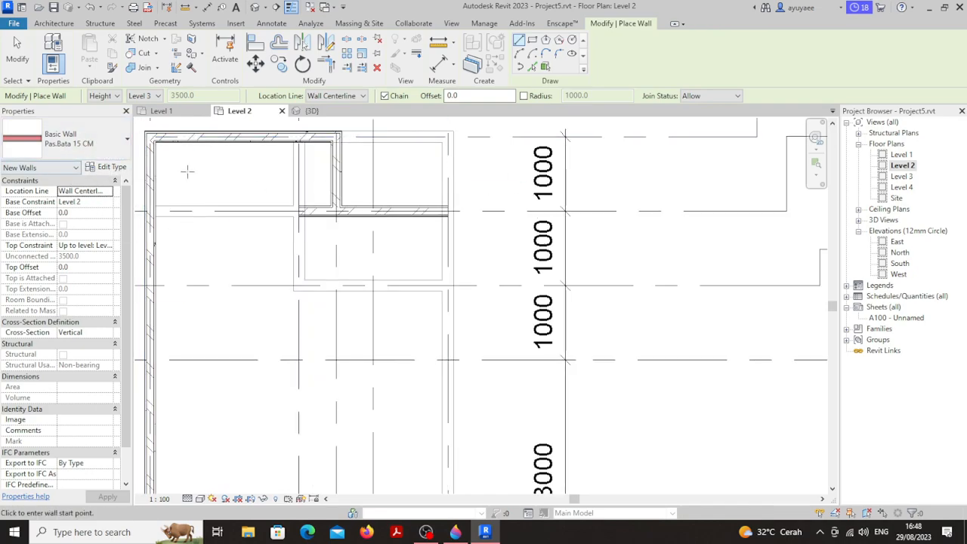
pyautogui.click(447, 211)
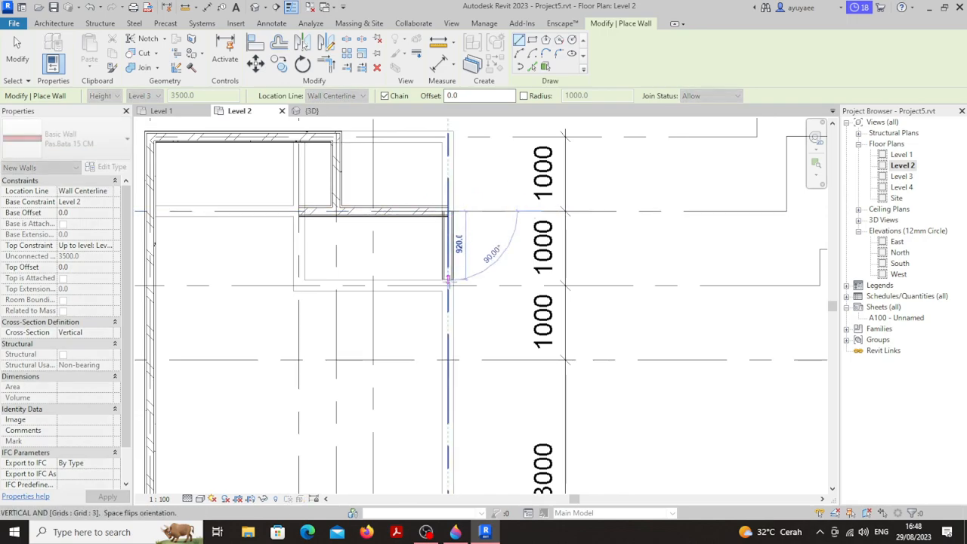
pyautogui.click(447, 286)
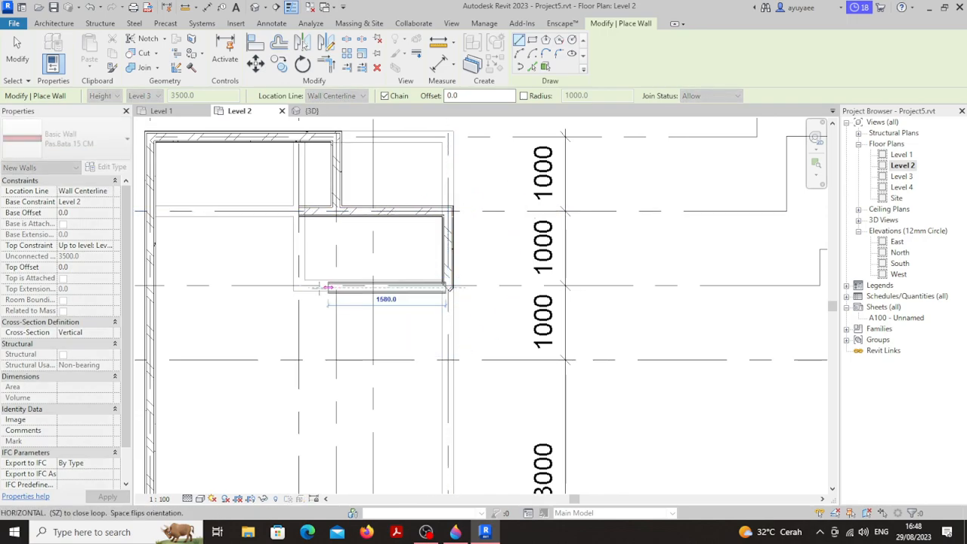
pyautogui.press('Escape')
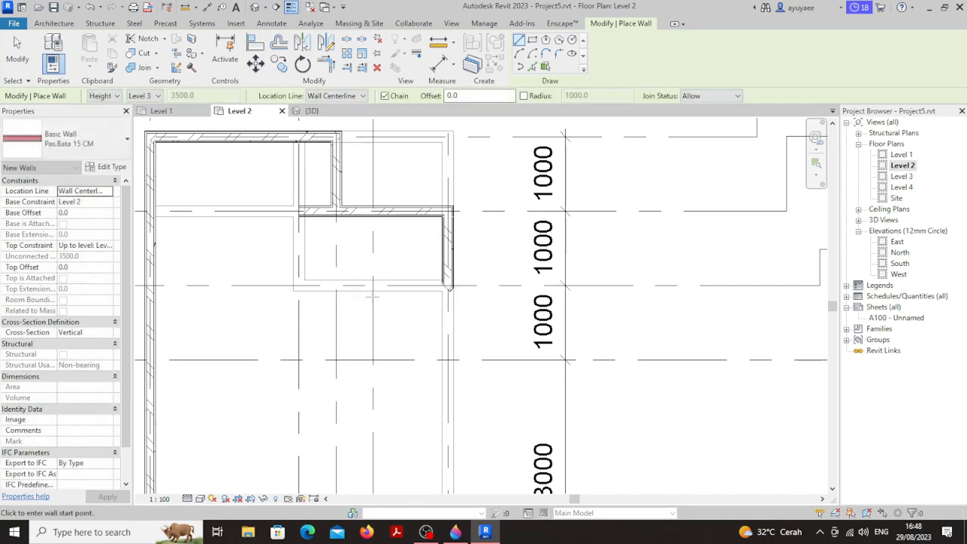
pyautogui.click(448, 284)
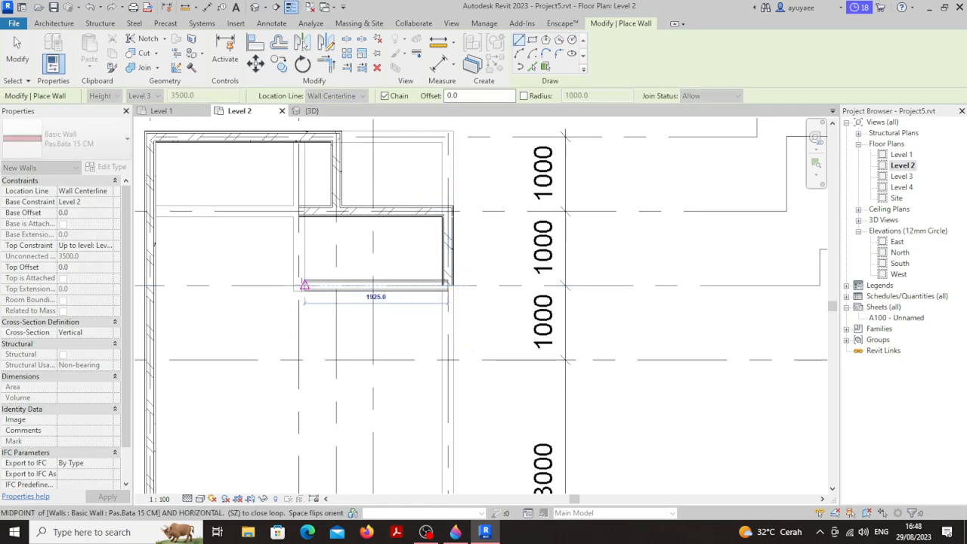
pyautogui.click(299, 285)
pyautogui.click(300, 212)
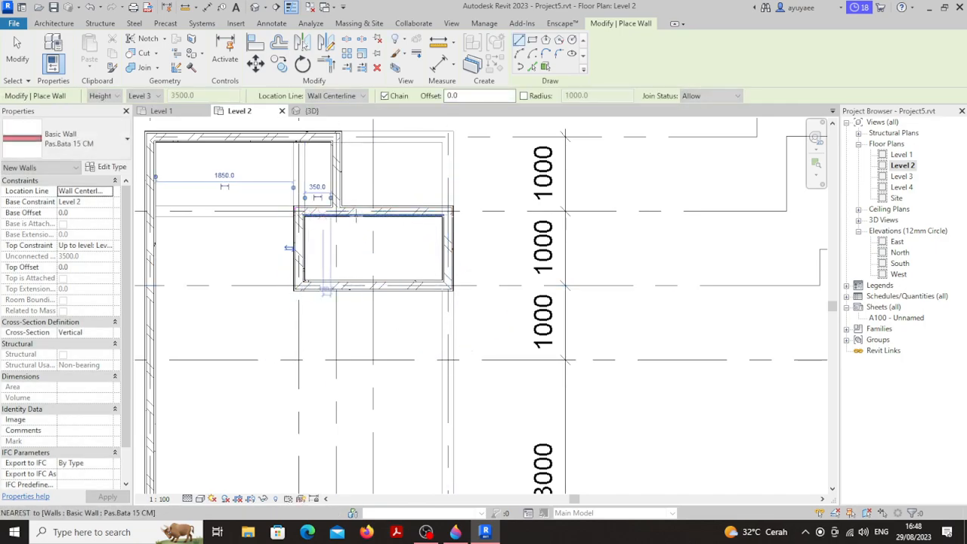
# Draw chained walls from grid B up 2'' to B' and across along B' to grid 1
pyautogui.scroll(-1, 512, 221)
pyautogui.moveTo(442, 293); pyautogui.dragTo(436, 204, button='middle')
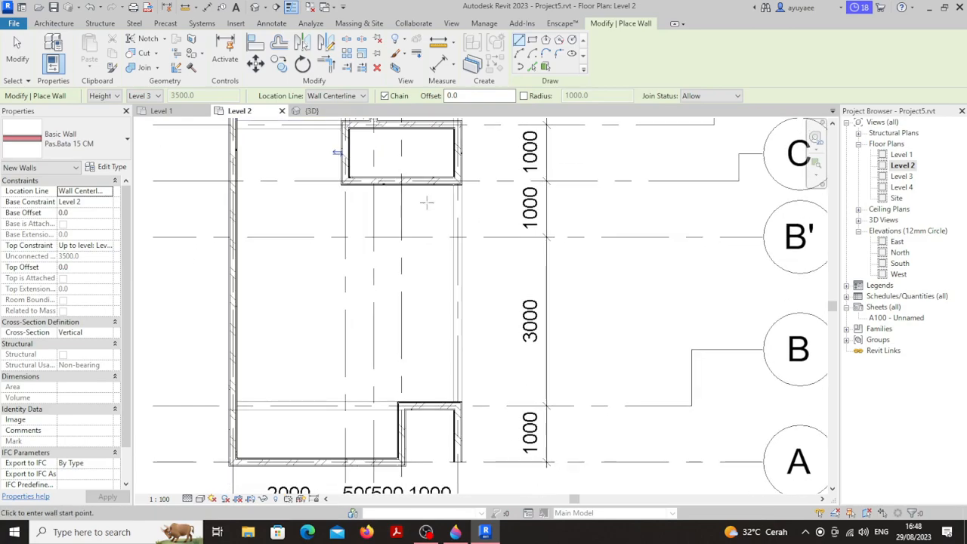
pyautogui.click(401, 406)
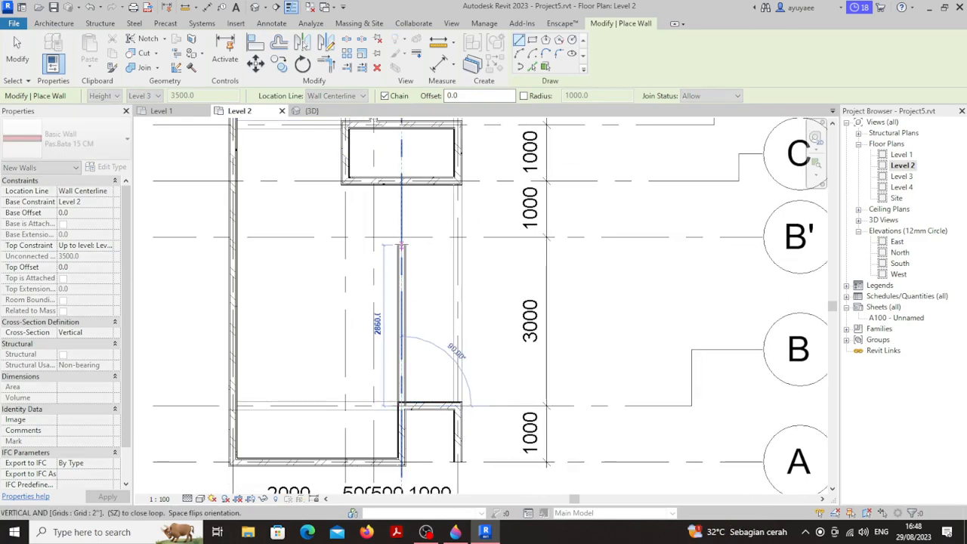
pyautogui.click(401, 237)
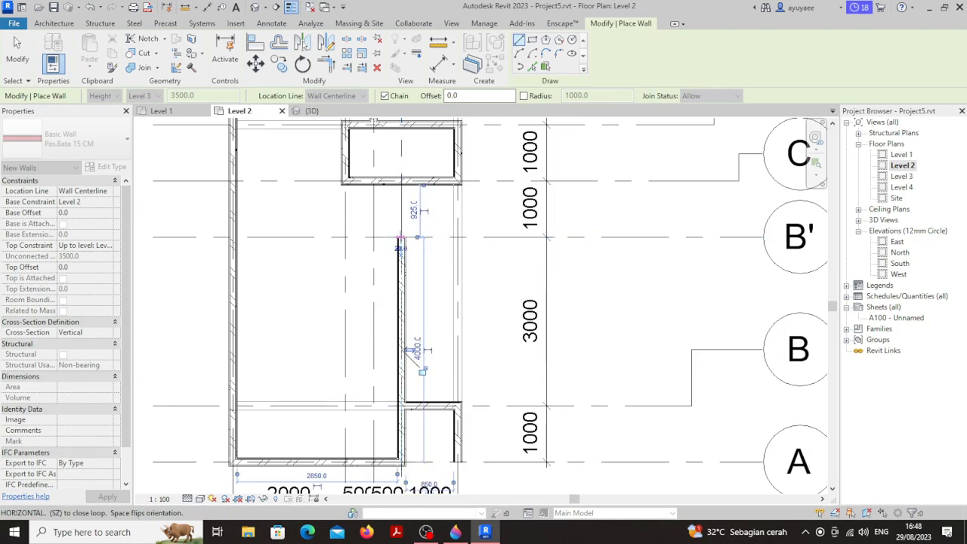
pyautogui.click(239, 237)
pyautogui.press('Escape')
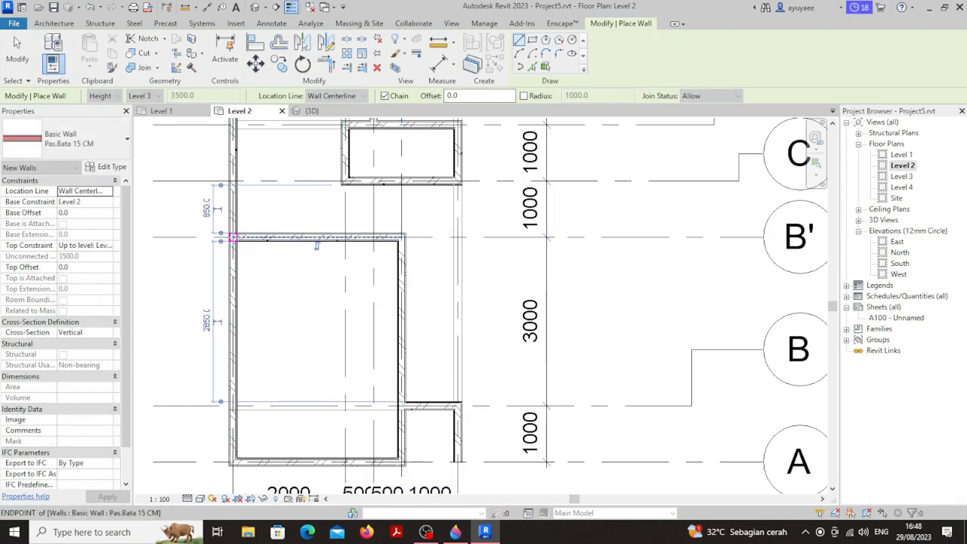
# Draw a wall on grid 2 from C down to B' and leave the Wall tool
pyautogui.moveTo(362, 204); pyautogui.dragTo(379, 274, button='middle')
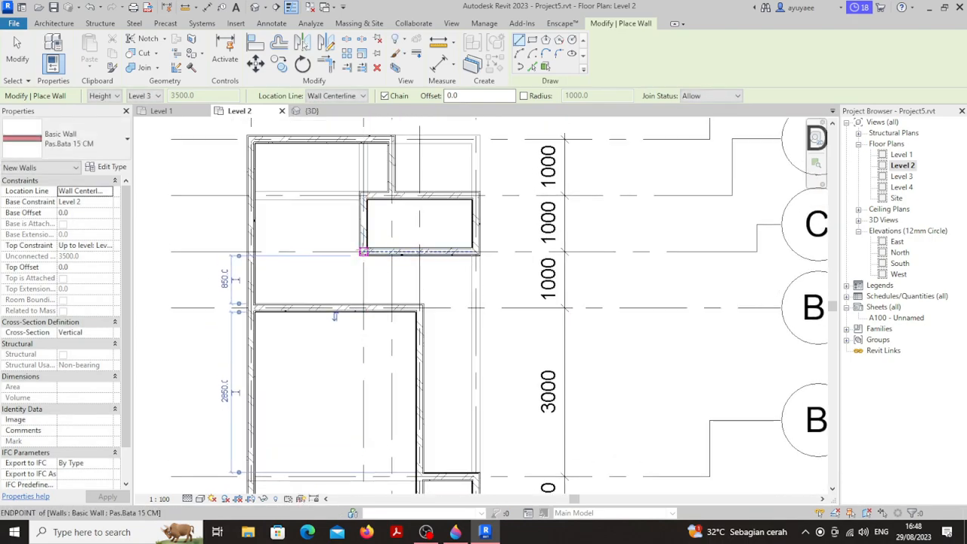
pyautogui.click(363, 252)
pyautogui.click(363, 306)
pyautogui.press('Escape')
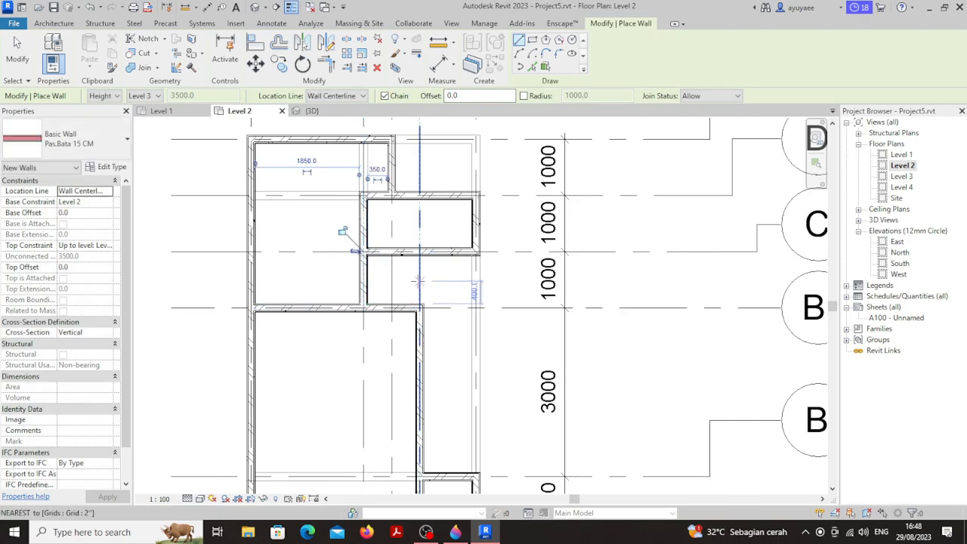
pyautogui.press('Escape')
# Examine the Level 2 wall layout around grids 2 and 2' against the grid dimensions and the underlying Level 1 walls
pyautogui.scroll(-2, 435, 317)
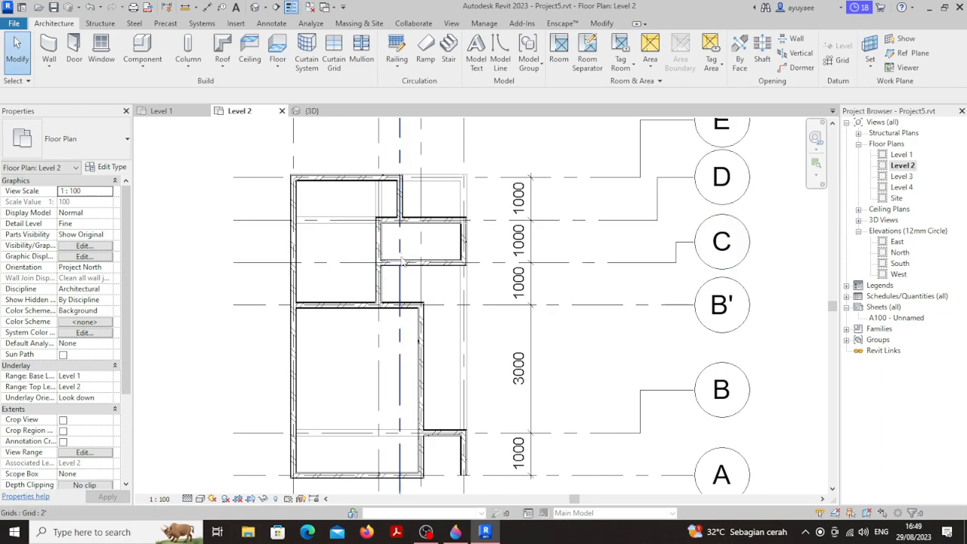
pyautogui.scroll(1, 399, 292)
pyautogui.scroll(4, 400, 290)
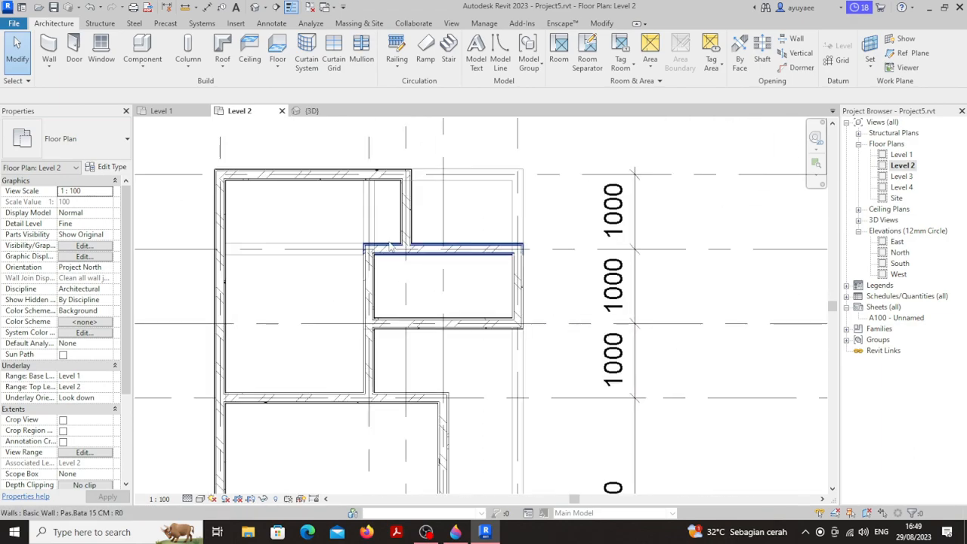
pyautogui.scroll(-1, 405, 288)
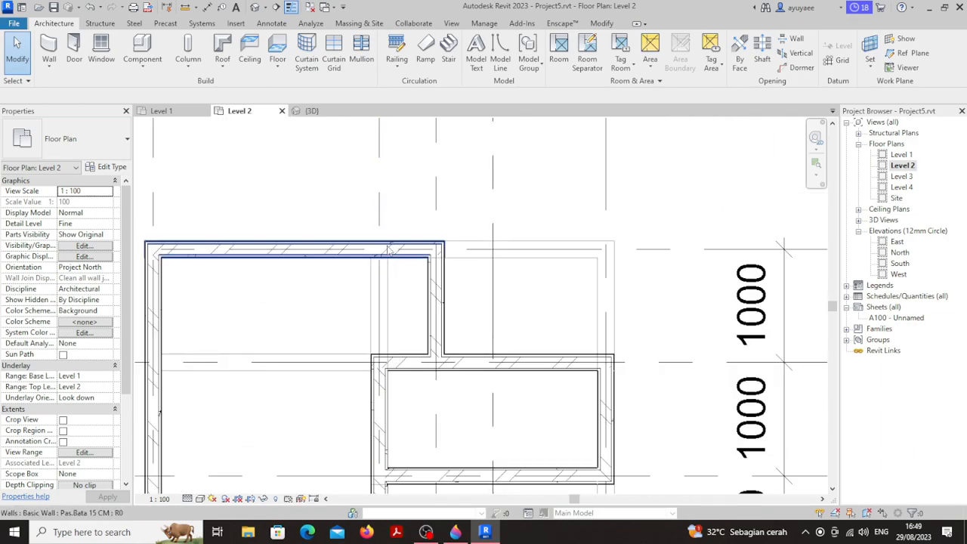
pyautogui.scroll(-2, 404, 279)
pyautogui.scroll(-3, 404, 279)
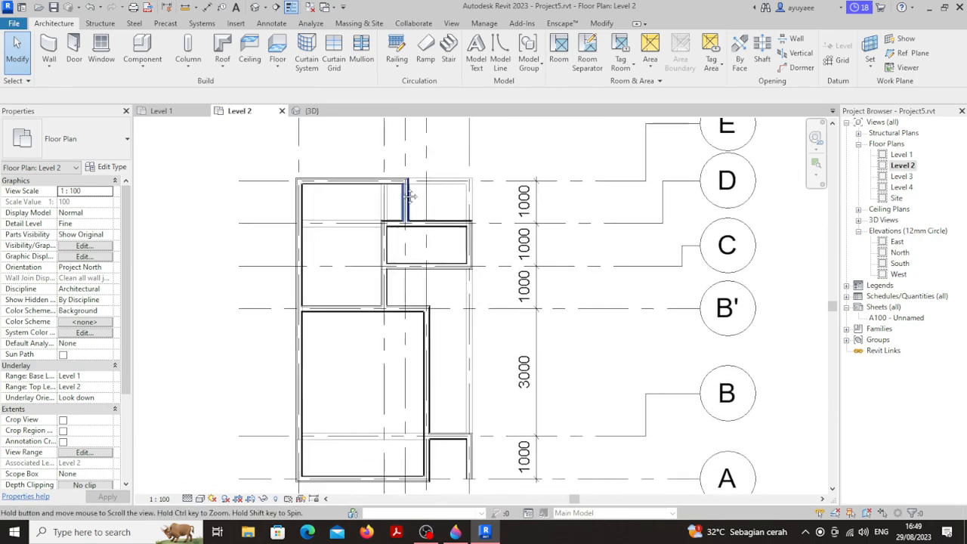
pyautogui.scroll(4, 399, 439)
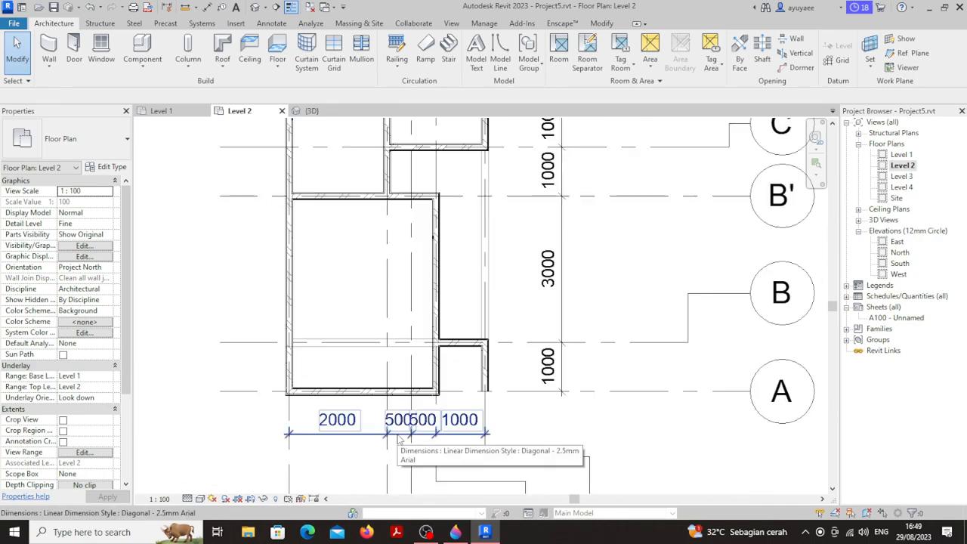
pyautogui.scroll(2, 400, 434)
pyautogui.scroll(-2, 402, 430)
pyautogui.scroll(-2, 402, 431)
pyautogui.scroll(4, 388, 280)
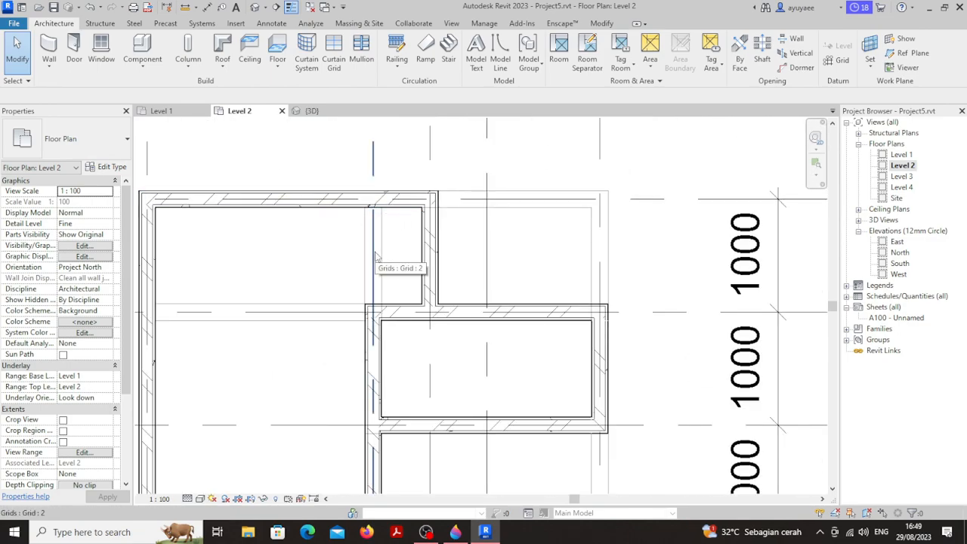
pyautogui.scroll(-3, 404, 281)
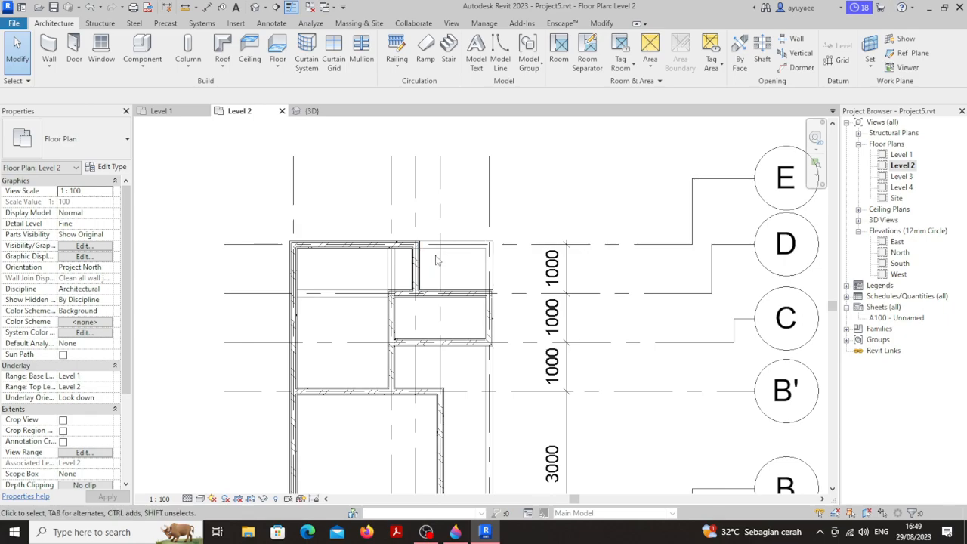
# Draw a Pas.Bata 15 CM wall on grid 3 from B up to C in the Level 2 plan
pyautogui.scroll(-4, 438, 260)
pyautogui.moveTo(439, 262); pyautogui.dragTo(452, 220, button='middle')
pyautogui.scroll(1, 481, 388)
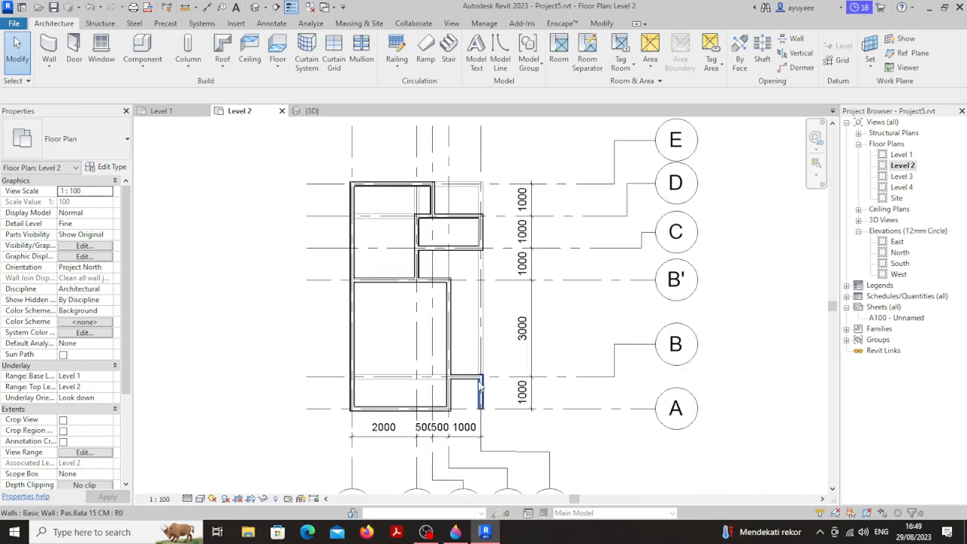
pyautogui.moveTo(480, 389); pyautogui.dragTo(491, 304, button='middle')
pyautogui.click(473, 345)
pyautogui.moveTo(474, 345); pyautogui.dragTo(489, 440, button='middle')
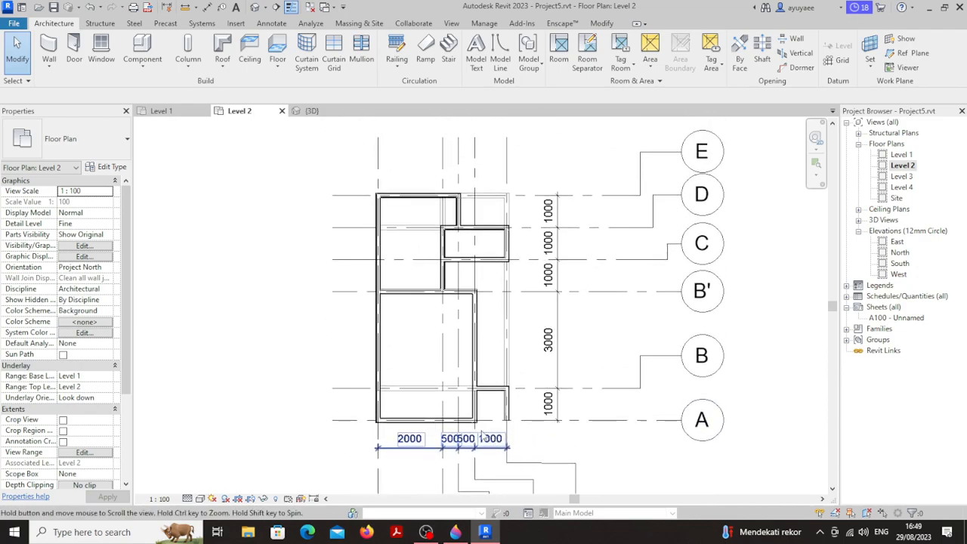
pyautogui.moveTo(476, 332); pyautogui.dragTo(472, 351, button='middle')
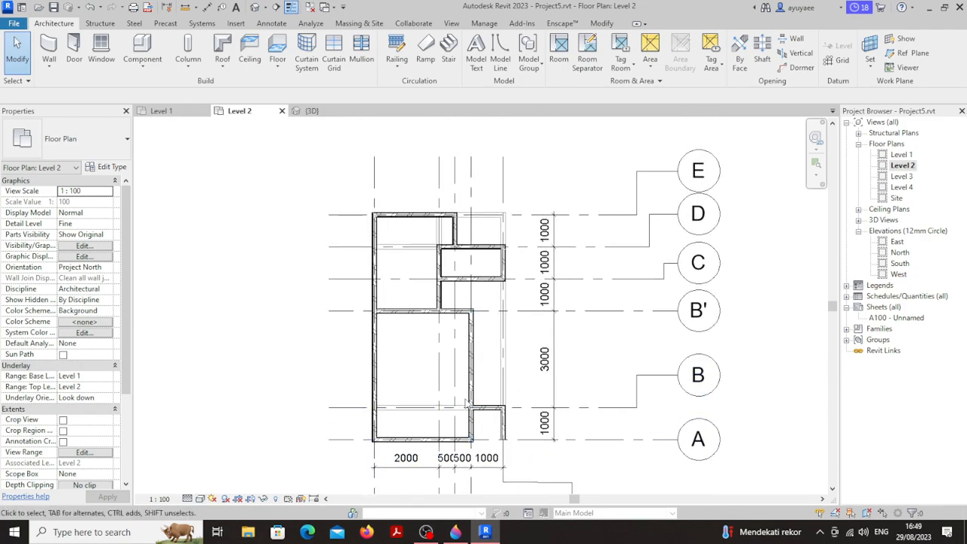
pyautogui.press('w')
pyautogui.press('a')
pyautogui.scroll(2, 470, 407)
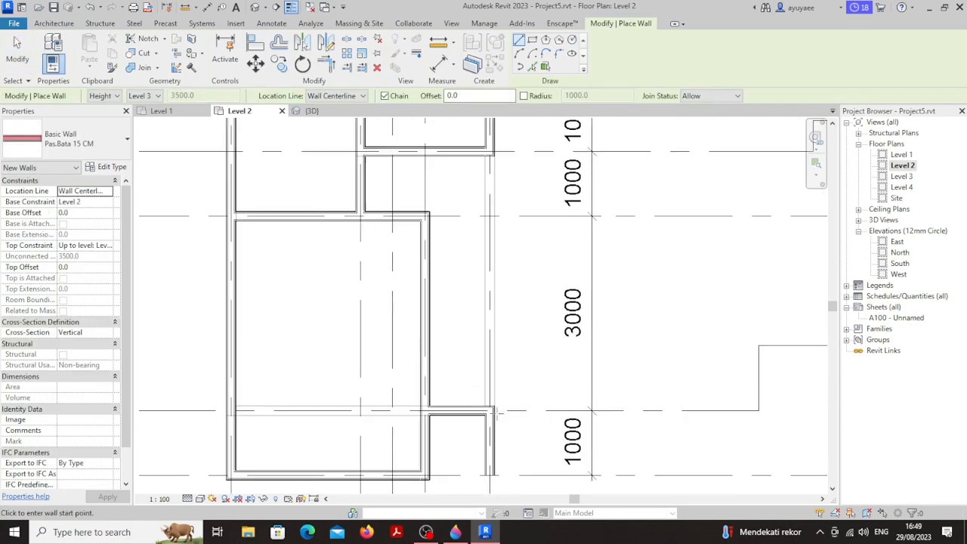
pyautogui.click(489, 410)
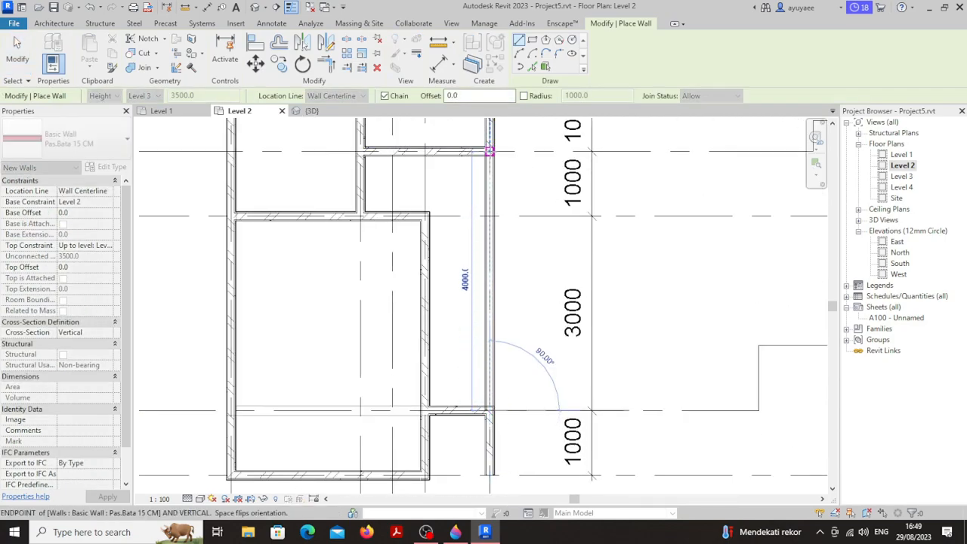
pyautogui.click(489, 151)
pyautogui.press('Escape')
pyautogui.press('Escape')
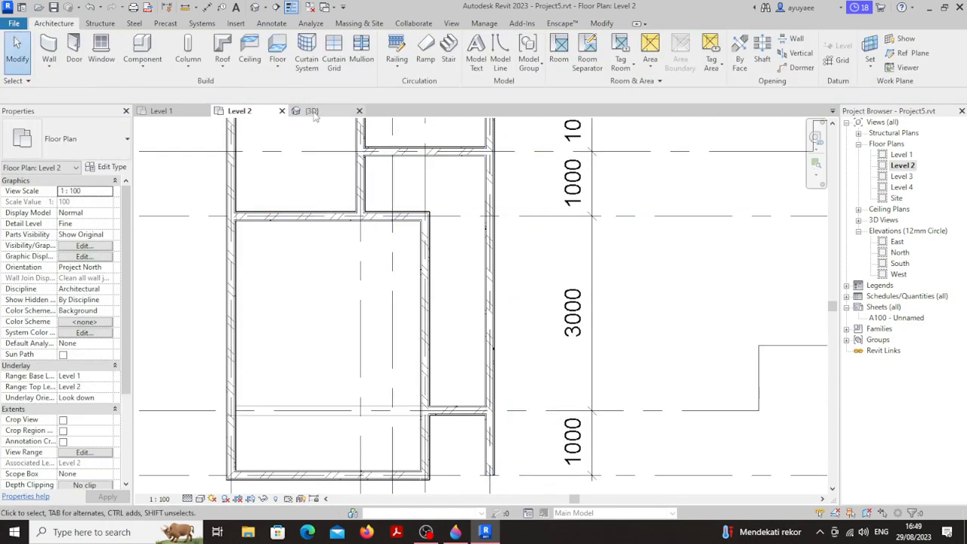
# Open the 3D view of the walls, and compare it with the house facade in the TAMPAK reference image in Paint 3D
pyautogui.click(312, 111)
pyautogui.moveTo(634, 282)
pyautogui.keyDown('shift'); pyautogui.mouseDown(button='middle')
pyautogui.moveTo(489, 239)
pyautogui.moveTo(549, 227)
pyautogui.moveTo(499, 303)
pyautogui.moveTo(529, 318)
pyautogui.mouseUp(button='middle'); pyautogui.keyUp('shift')
pyautogui.scroll(1, 499, 302)
pyautogui.click(455, 532)
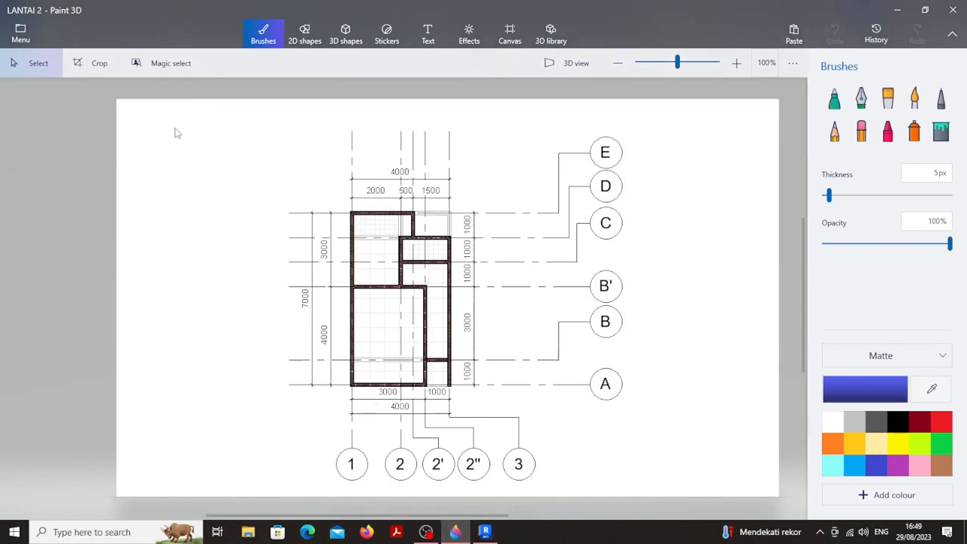
pyautogui.click(20, 34)
pyautogui.click(294, 181)
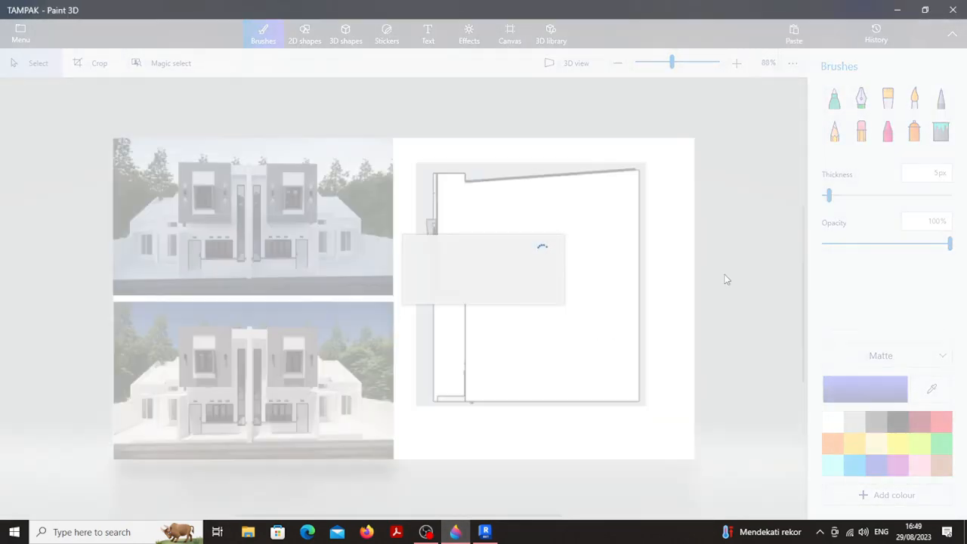
pyautogui.scroll(1, 209, 248)
pyautogui.scroll(-1, 211, 253)
pyautogui.scroll(1, 281, 294)
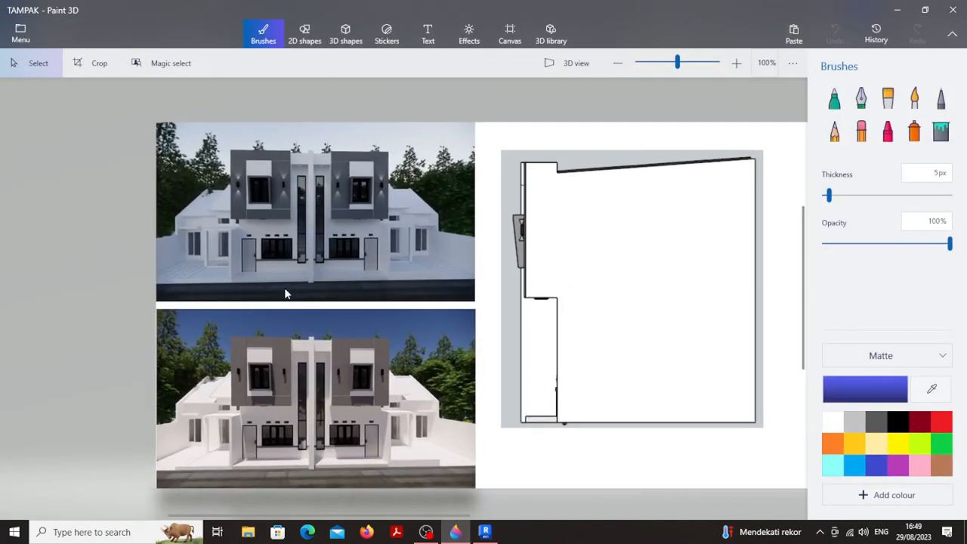
pyautogui.scroll(1, 285, 184)
pyautogui.scroll(-2, 284, 181)
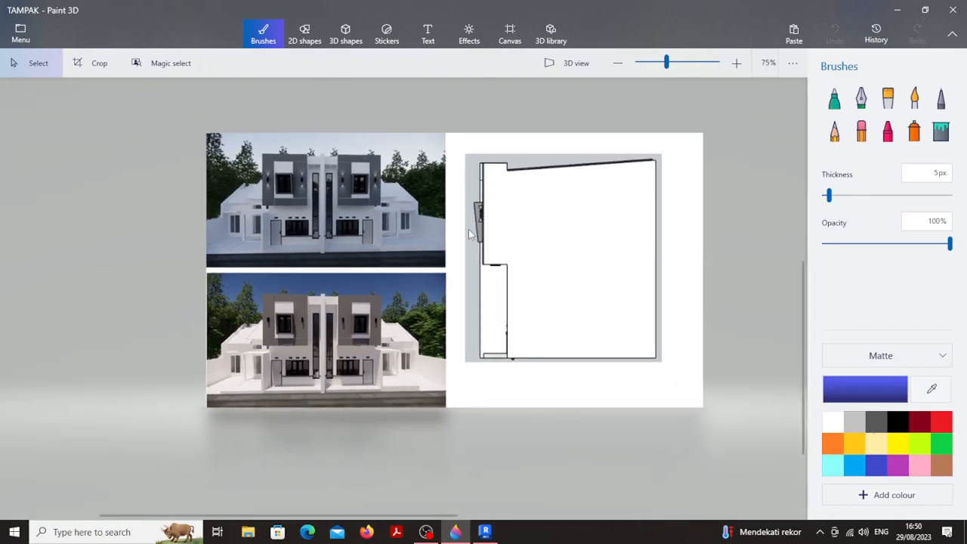
pyautogui.scroll(1, 378, 238)
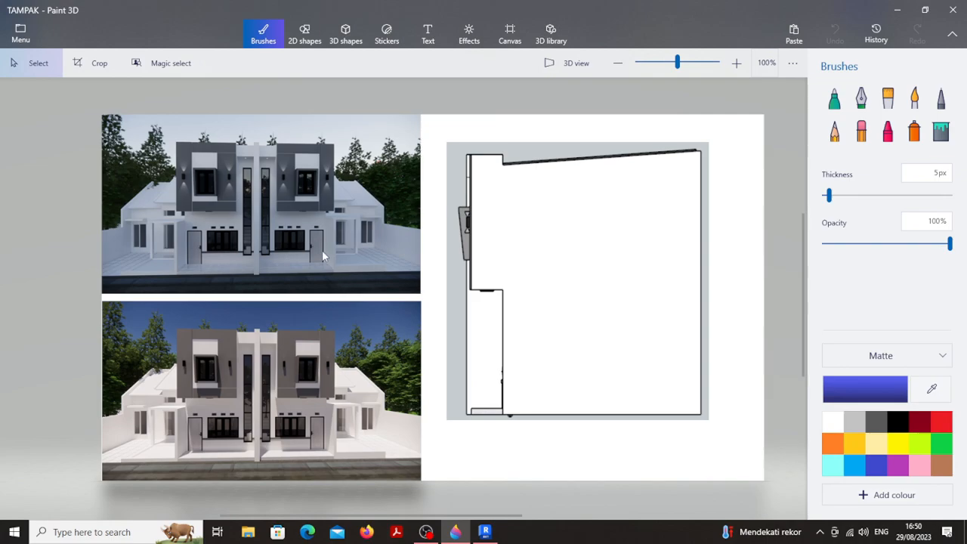
pyautogui.click(897, 9)
# Switch the Revit 3D view's visual style to Shaded and then back to Realistic
pyautogui.moveTo(553, 269)
pyautogui.keyDown('shift'); pyautogui.mouseDown(button='middle')
pyautogui.moveTo(478, 228)
pyautogui.moveTo(589, 275)
pyautogui.moveTo(609, 302)
pyautogui.moveTo(617, 352)
pyautogui.moveTo(612, 270)
pyautogui.moveTo(575, 263)
pyautogui.moveTo(609, 436)
pyautogui.moveTo(416, 386)
pyautogui.moveTo(633, 389)
pyautogui.mouseUp(button='middle'); pyautogui.keyUp('shift')
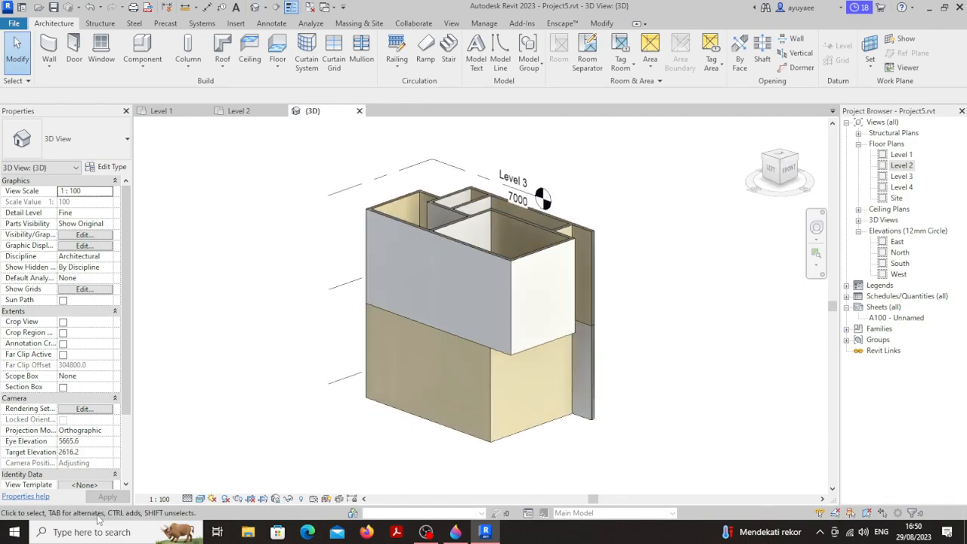
pyautogui.click(199, 499)
pyautogui.click(216, 464)
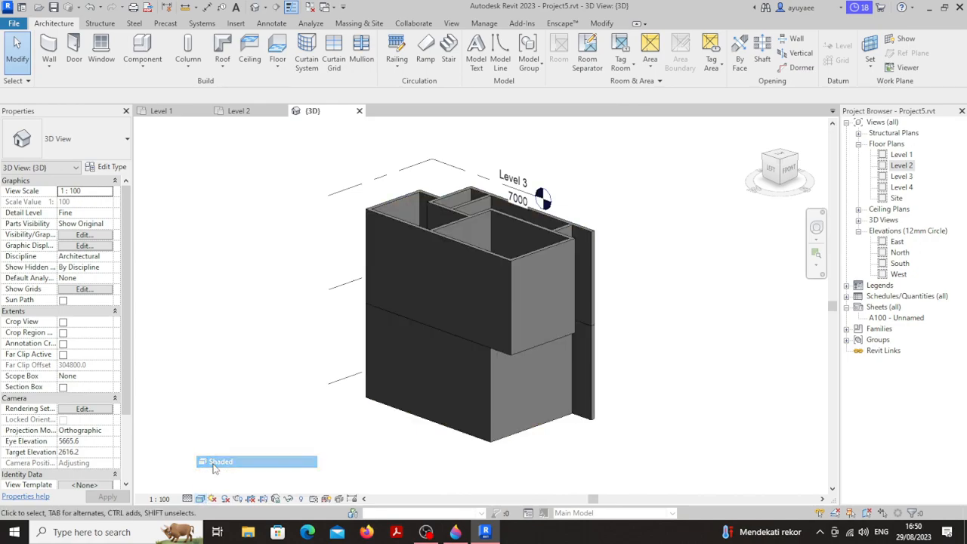
pyautogui.keyDown('shift'); pyautogui.moveTo(270, 404); pyautogui.dragTo(427, 393, button='middle'); pyautogui.keyUp('shift')
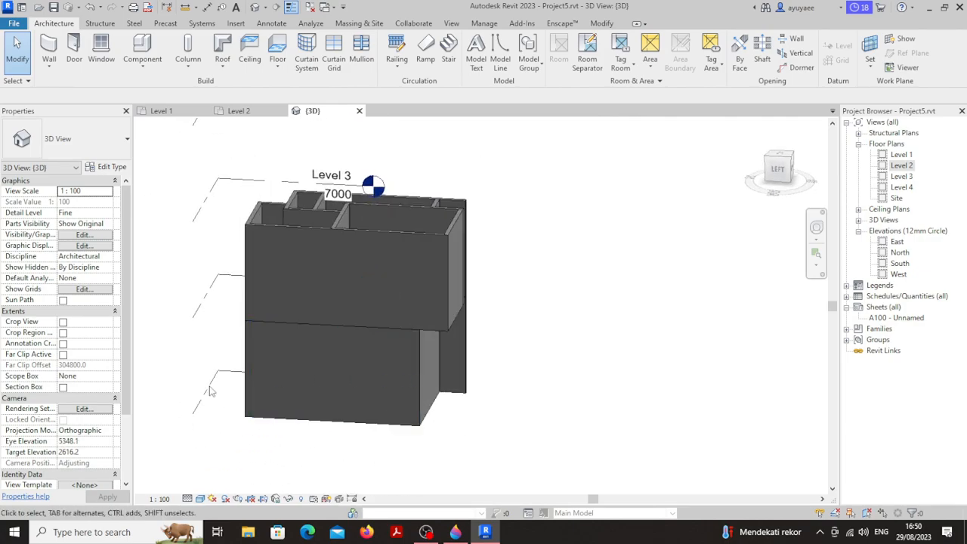
pyautogui.click(200, 499)
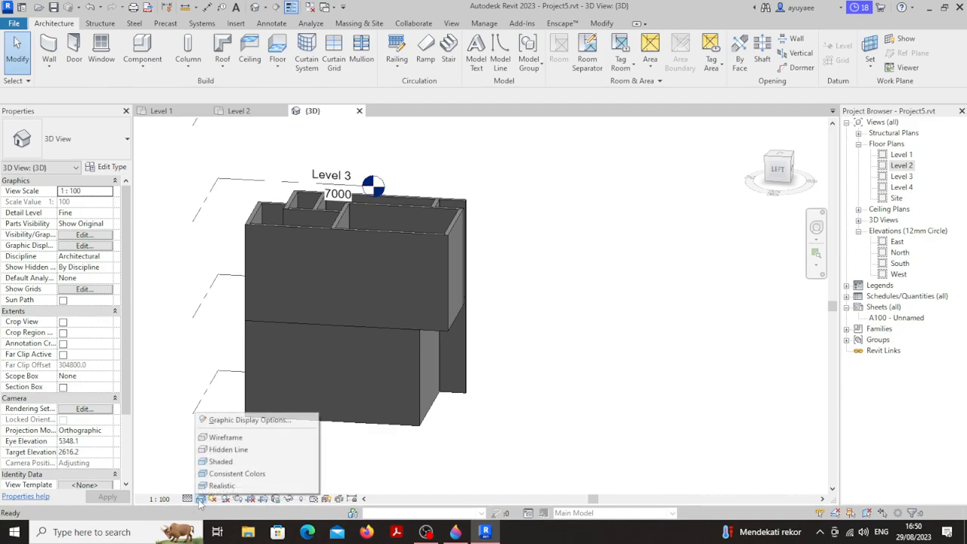
pyautogui.click(219, 485)
pyautogui.keyDown('shift'); pyautogui.moveTo(527, 382); pyautogui.dragTo(450, 343, button='middle'); pyautogui.keyUp('shift')
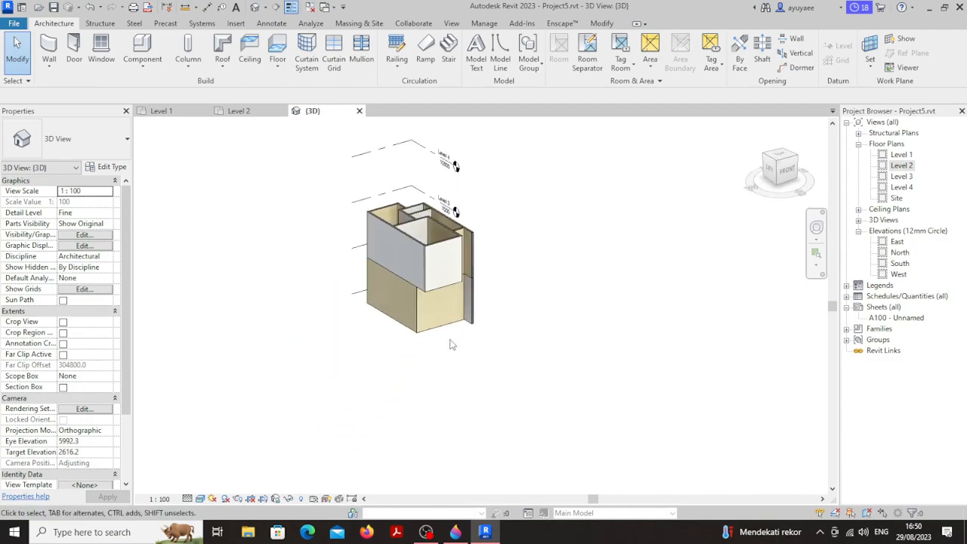
# Examine the finish colours of the front and side wall faces on Level 1 and Level 2 in 3D
pyautogui.scroll(2, 450, 345)
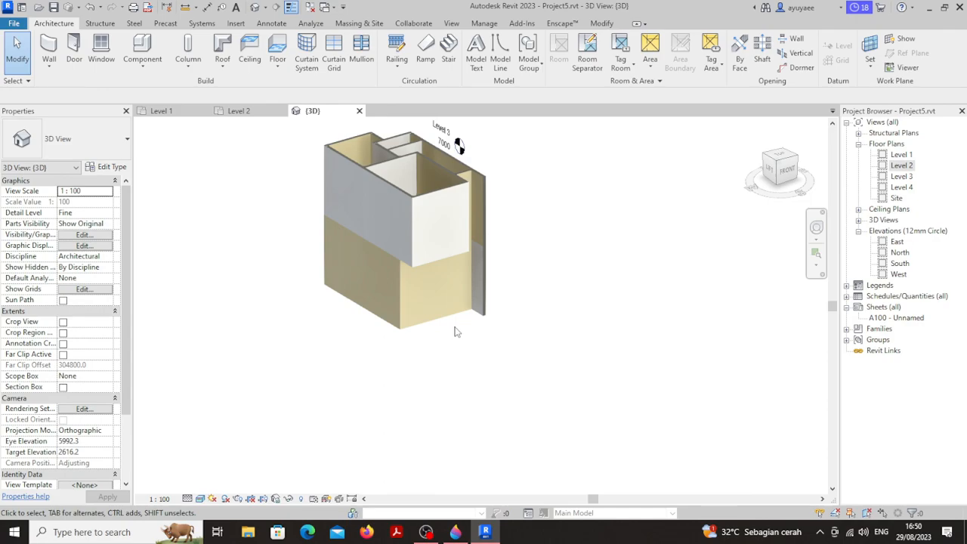
pyautogui.moveTo(445, 319)
pyautogui.keyDown('shift'); pyautogui.mouseDown(button='middle')
pyautogui.moveTo(456, 440)
pyautogui.moveTo(277, 352)
pyautogui.moveTo(376, 306)
pyautogui.moveTo(541, 189)
pyautogui.moveTo(647, 181)
pyautogui.moveTo(583, 121)
pyautogui.moveTo(452, 329)
pyautogui.mouseUp(button='middle'); pyautogui.keyUp('shift')
pyautogui.keyDown('shift'); pyautogui.moveTo(481, 370); pyautogui.dragTo(438, 200, button='middle'); pyautogui.keyUp('shift')
pyautogui.keyDown('shift'); pyautogui.moveTo(434, 344); pyautogui.dragTo(487, 370, button='middle'); pyautogui.keyUp('shift')
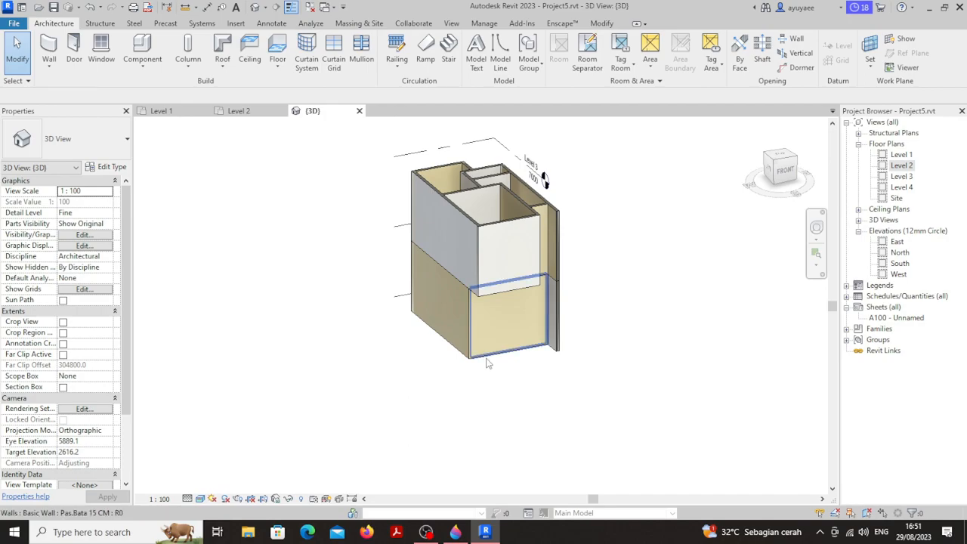
pyautogui.click(487, 363)
pyautogui.scroll(5, 495, 327)
pyautogui.press('Escape')
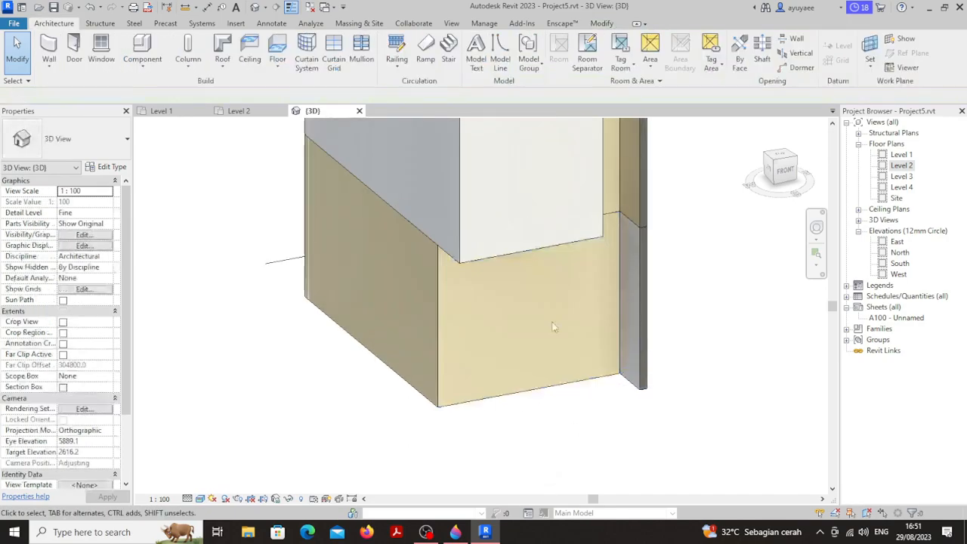
pyautogui.scroll(-3, 544, 346)
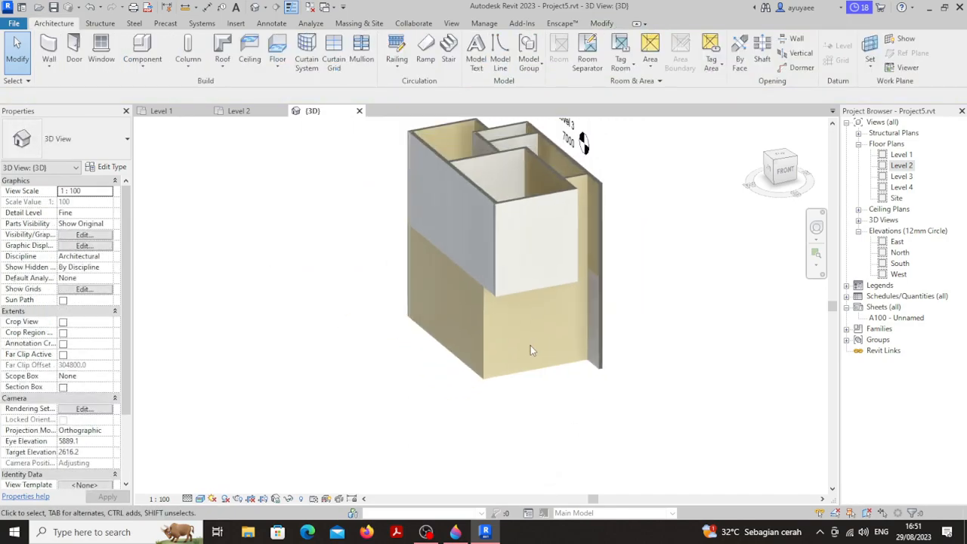
# Select the four outer Level 1 walls in 3D and locate them in the Level 1 plan
pyautogui.click(520, 380)
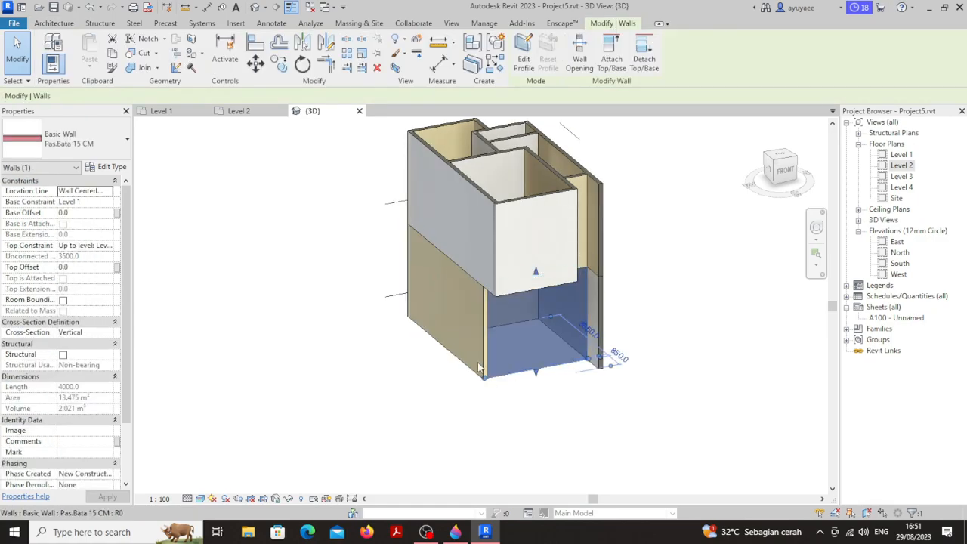
pyautogui.keyDown('ctrl'); pyautogui.click(465, 364); pyautogui.keyUp('ctrl')
pyautogui.keyDown('shift'); pyautogui.moveTo(466, 364); pyautogui.dragTo(730, 328, button='middle'); pyautogui.keyUp('shift')
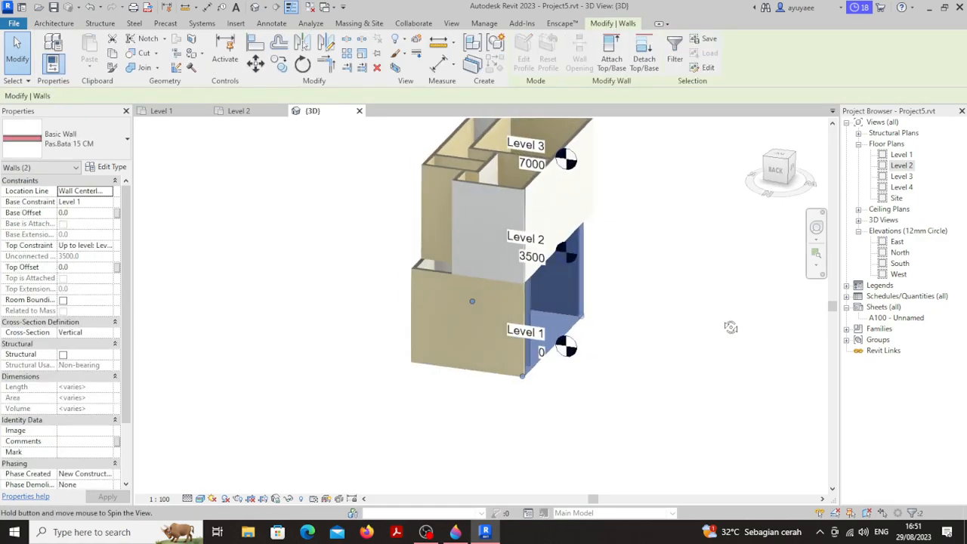
pyautogui.keyDown('ctrl'); pyautogui.click(443, 368); pyautogui.keyUp('ctrl')
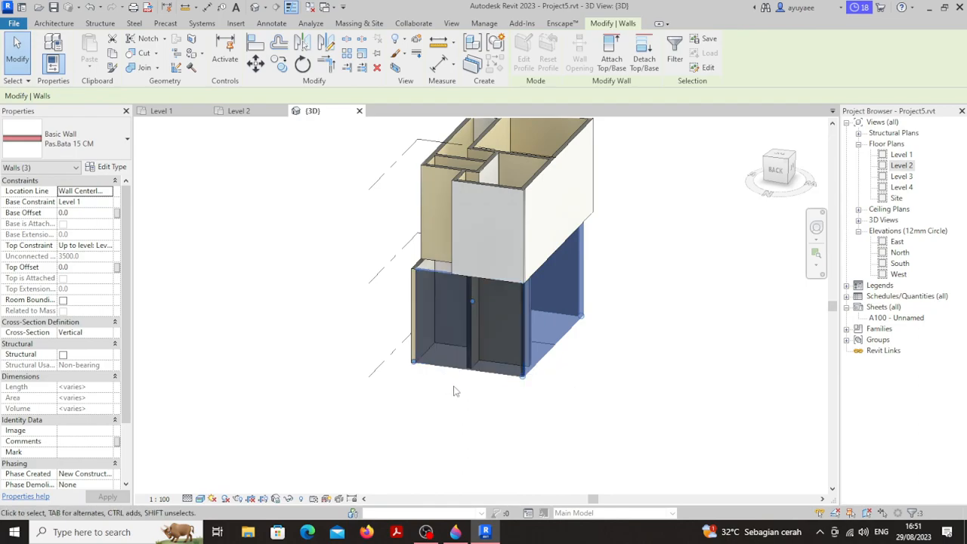
pyautogui.keyDown('shift'); pyautogui.moveTo(451, 387); pyautogui.dragTo(572, 381, button='middle'); pyautogui.keyUp('shift')
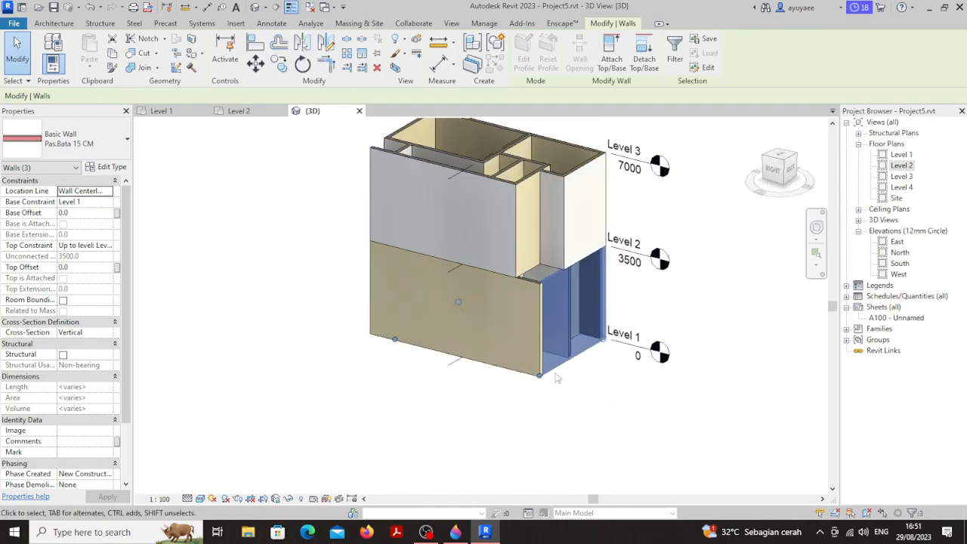
pyautogui.keyDown('ctrl'); pyautogui.click(491, 368); pyautogui.keyUp('ctrl')
pyautogui.keyDown('shift'); pyautogui.moveTo(483, 388); pyautogui.dragTo(791, 368, button='middle'); pyautogui.keyUp('shift')
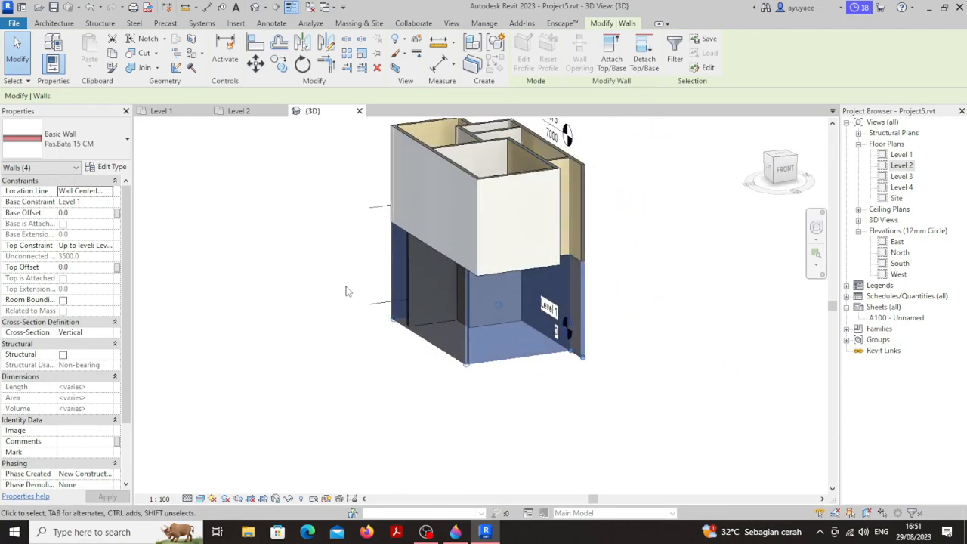
pyautogui.click(161, 111)
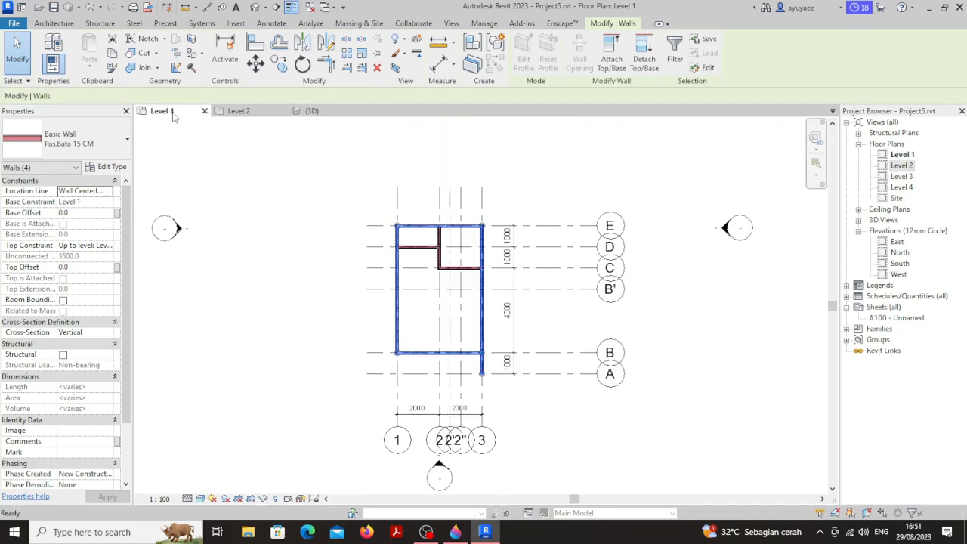
pyautogui.scroll(2, 446, 261)
pyautogui.scroll(1, 419, 337)
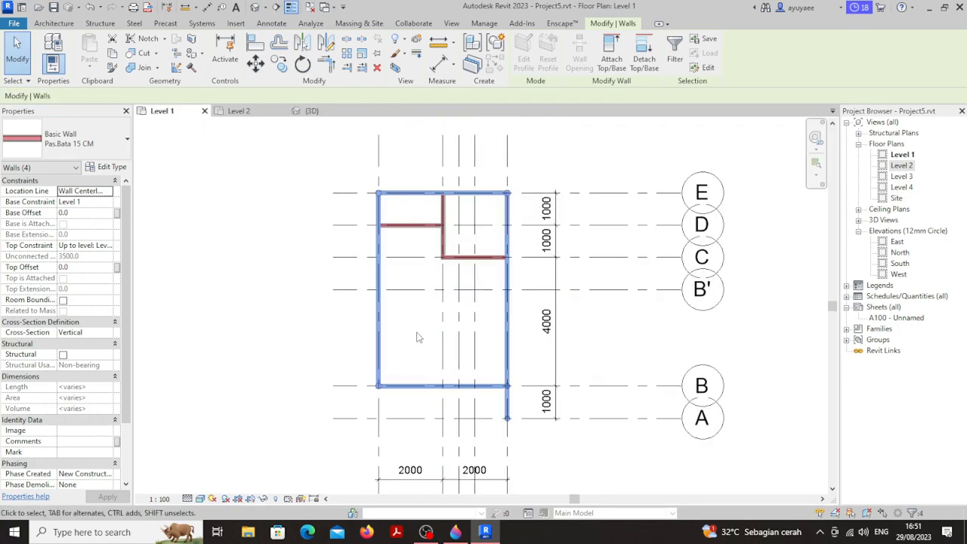
pyautogui.click(419, 337)
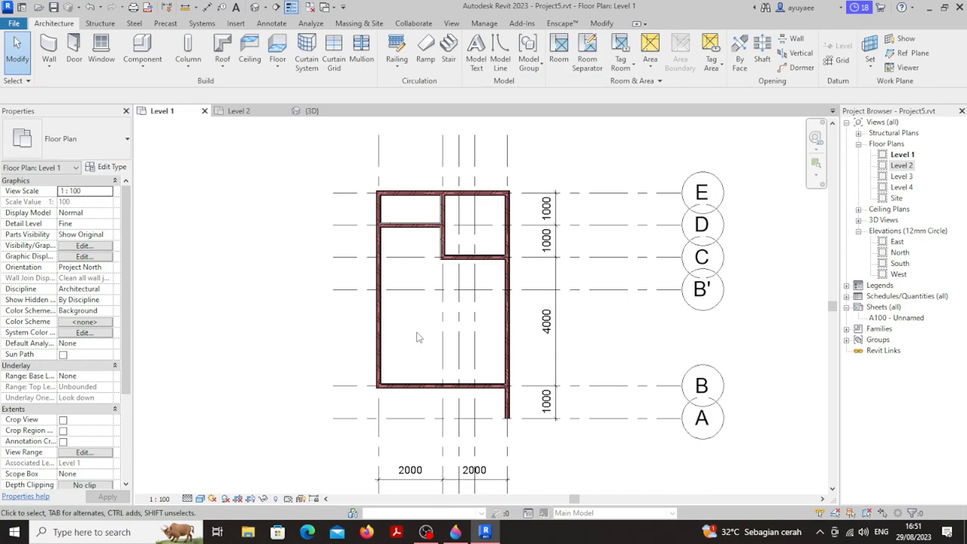
# Flip the orientation of the Level 1 outer wall on grid 1 in plan and check its outer face in 3D
pyautogui.click(310, 111)
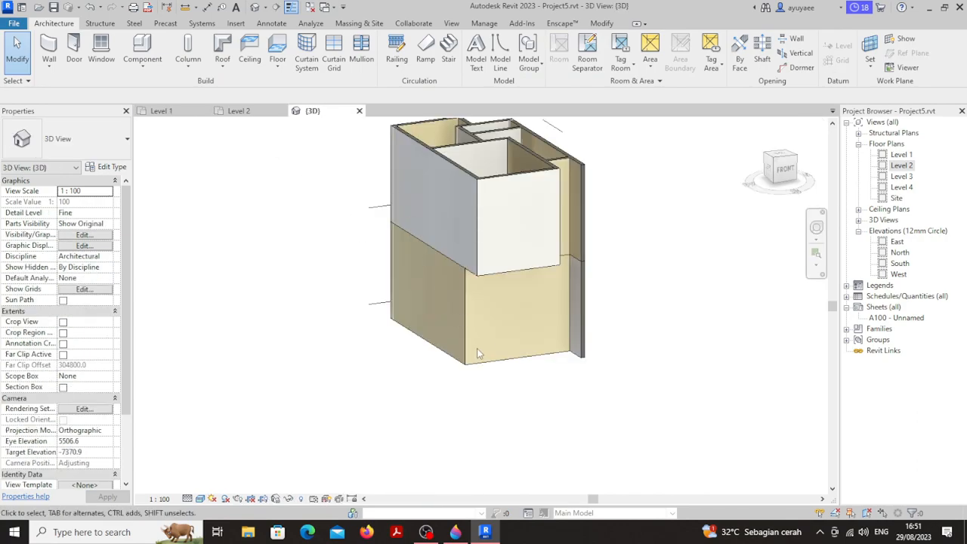
pyautogui.click(450, 333)
pyautogui.click(161, 111)
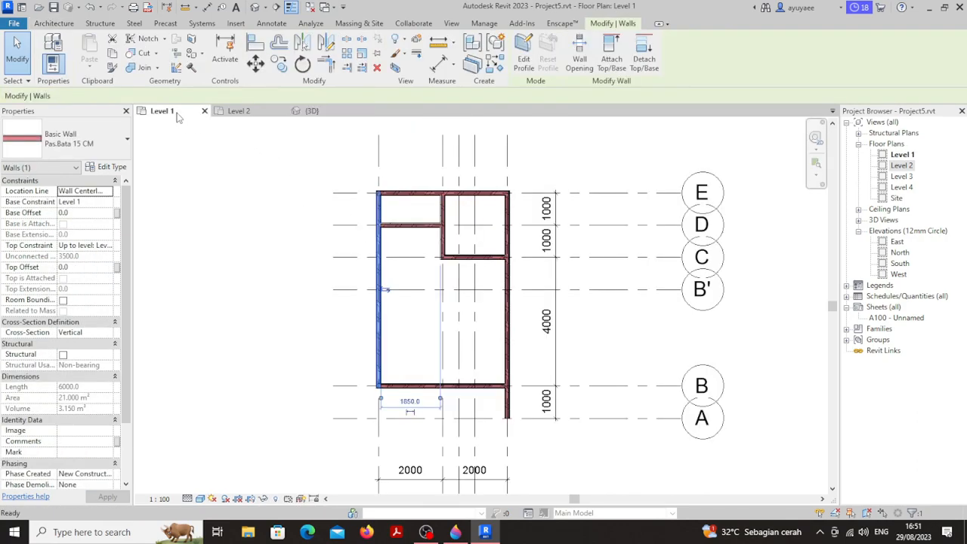
pyautogui.scroll(5, 383, 289)
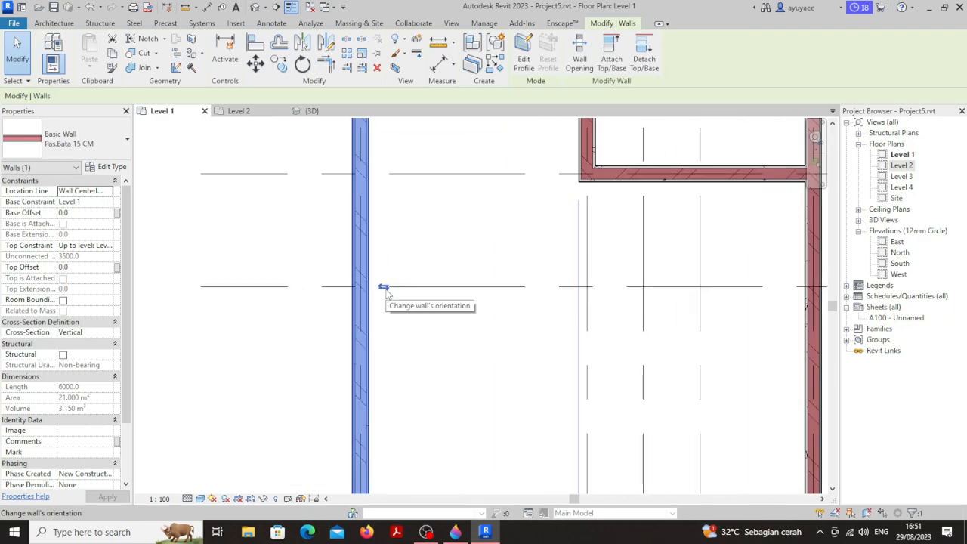
pyautogui.scroll(-3, 383, 289)
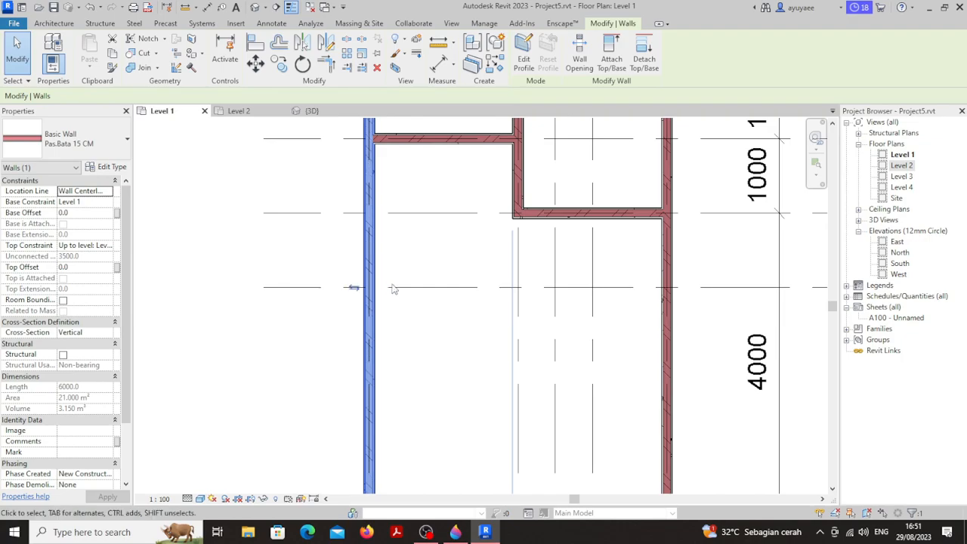
pyautogui.click(418, 266)
pyautogui.click(310, 111)
pyautogui.keyDown('shift'); pyautogui.moveTo(453, 347); pyautogui.dragTo(528, 387, button='middle'); pyautogui.keyUp('shift')
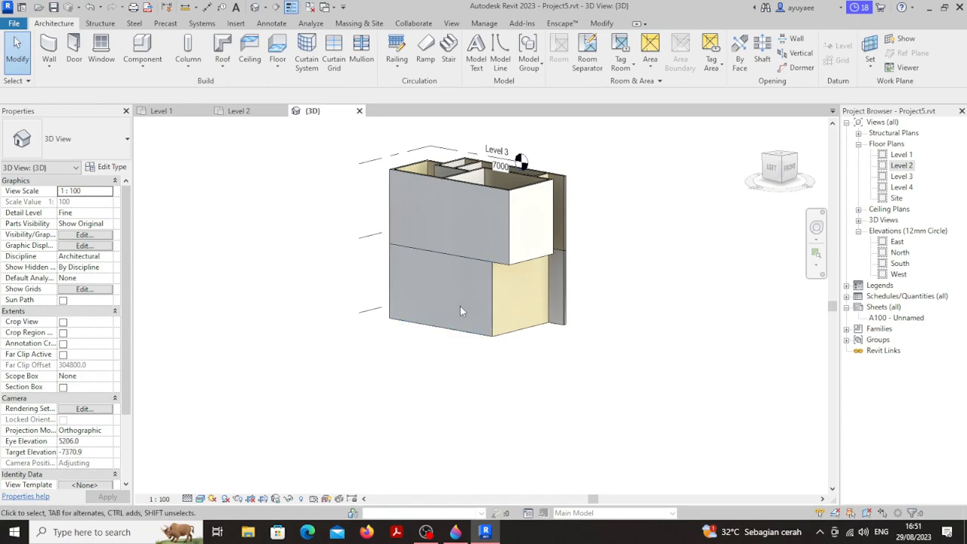
pyautogui.scroll(2, 460, 310)
pyautogui.scroll(-2, 452, 292)
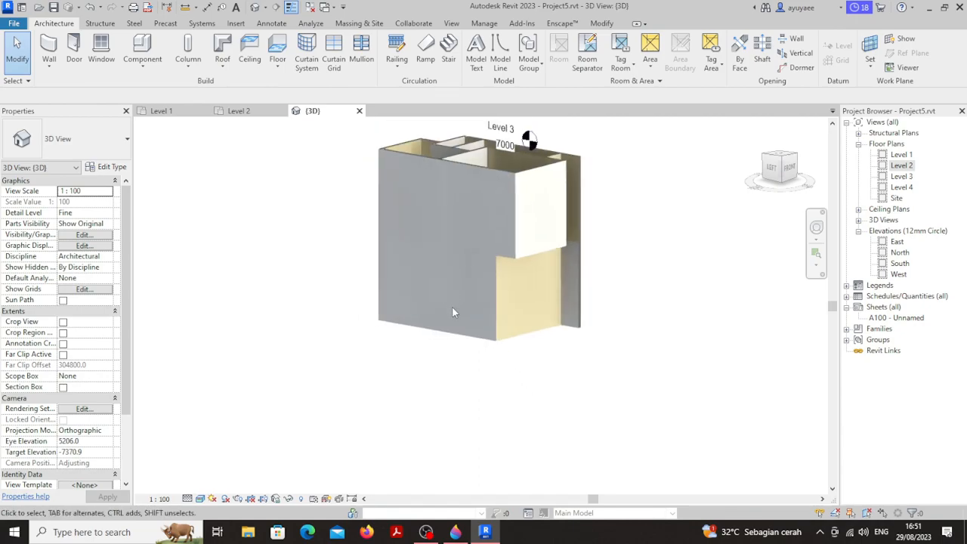
# Select the front Level 1 outer wall in 3D and flip its orientation on grid B in the Level 1 plan
pyautogui.click(523, 332)
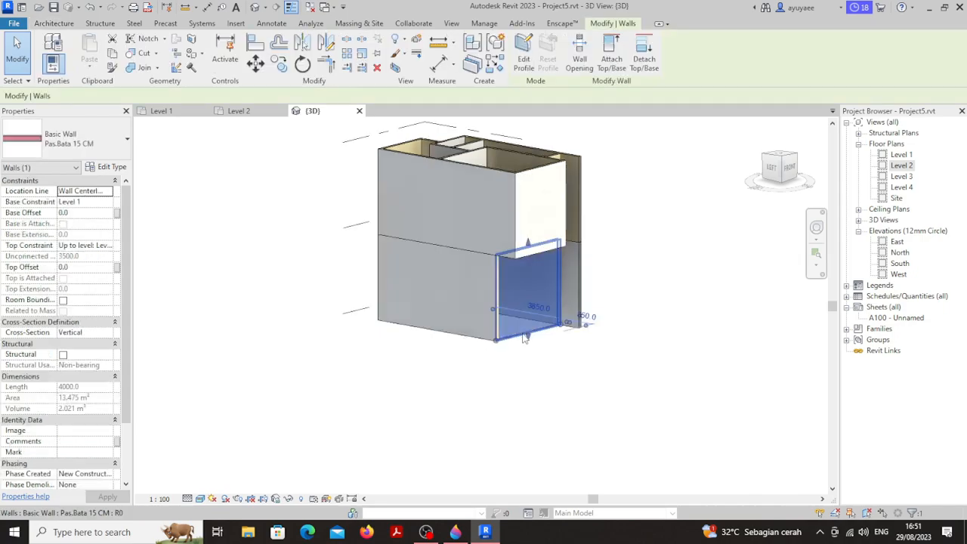
pyautogui.click(173, 113)
pyautogui.scroll(-5, 479, 311)
pyautogui.moveTo(487, 391); pyautogui.dragTo(449, 302, button='middle')
pyautogui.scroll(2, 458, 319)
pyautogui.scroll(2, 458, 316)
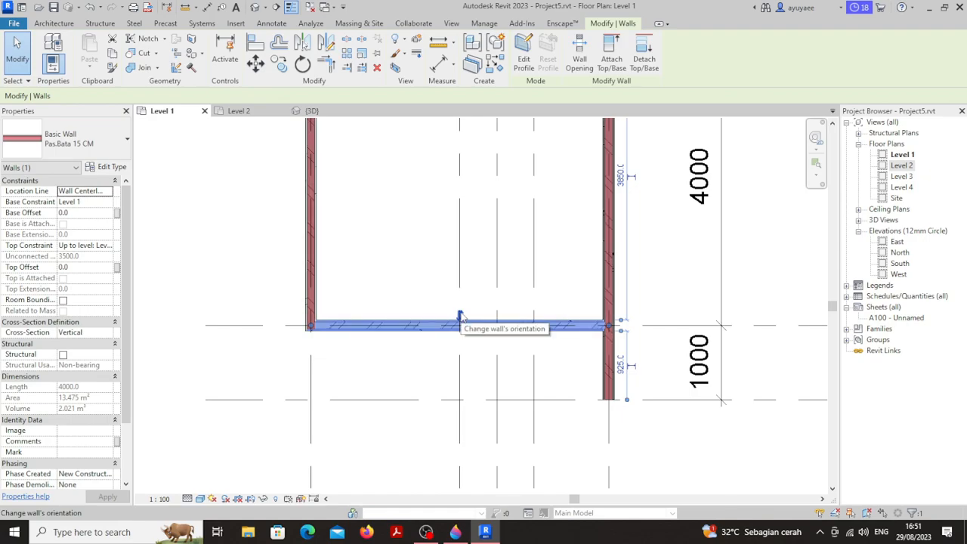
pyautogui.click(461, 317)
pyautogui.scroll(-4, 463, 316)
pyautogui.moveTo(457, 199); pyautogui.dragTo(464, 370, button='middle')
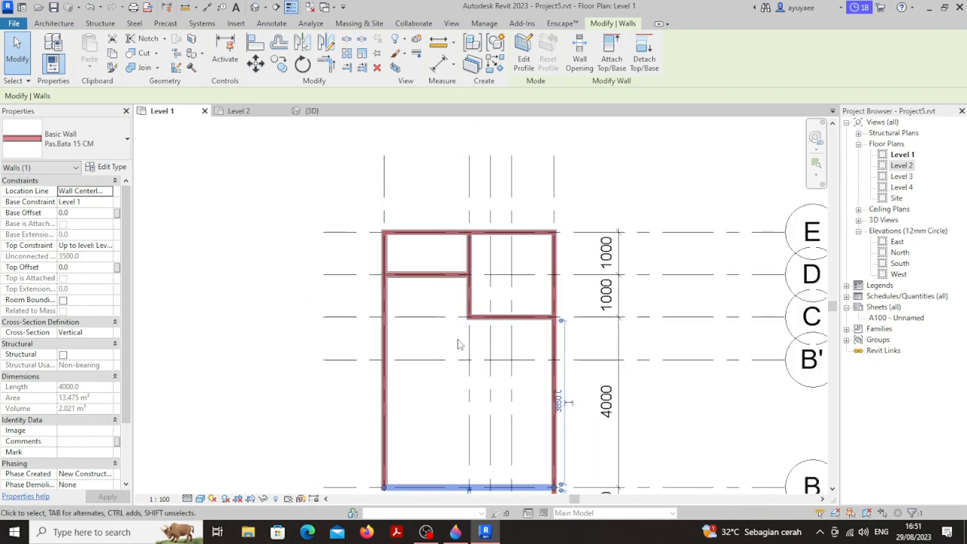
# Check the orientation of the Level 1 outer wall on grid E and of the long side wall reaching grid A
pyautogui.click(453, 233)
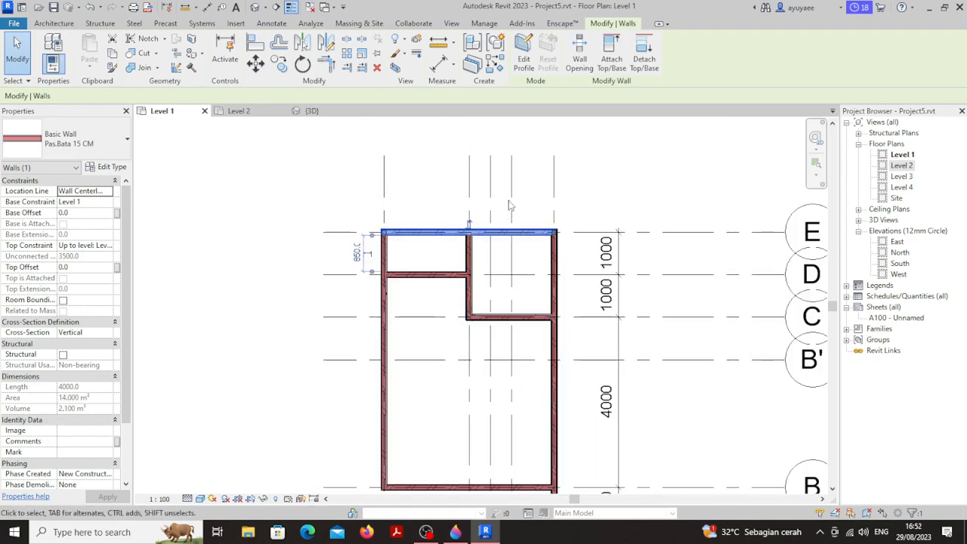
pyautogui.click(548, 191)
pyautogui.moveTo(550, 278); pyautogui.dragTo(474, 198, button='middle')
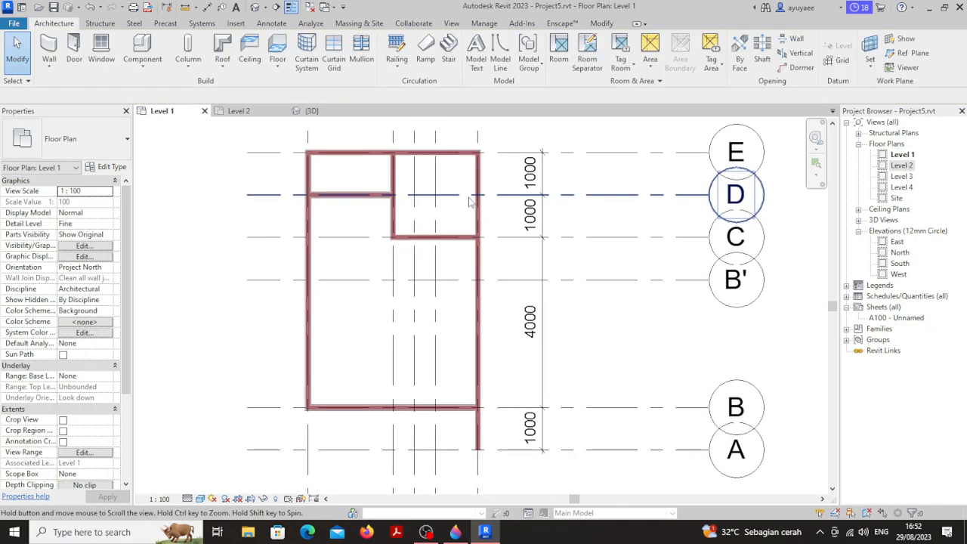
pyautogui.click(482, 261)
pyautogui.click(313, 111)
pyautogui.click(623, 291)
# Select the Level 2 outer wall on grid D in 3D and check its orientation in the Level 2 plan
pyautogui.keyDown('shift'); pyautogui.moveTo(622, 290); pyautogui.dragTo(456, 214, button='middle'); pyautogui.keyUp('shift')
pyautogui.click(457, 211)
pyautogui.click(238, 111)
pyautogui.scroll(-2, 490, 298)
pyautogui.moveTo(423, 173); pyautogui.dragTo(427, 306, button='middle')
pyautogui.scroll(2, 428, 306)
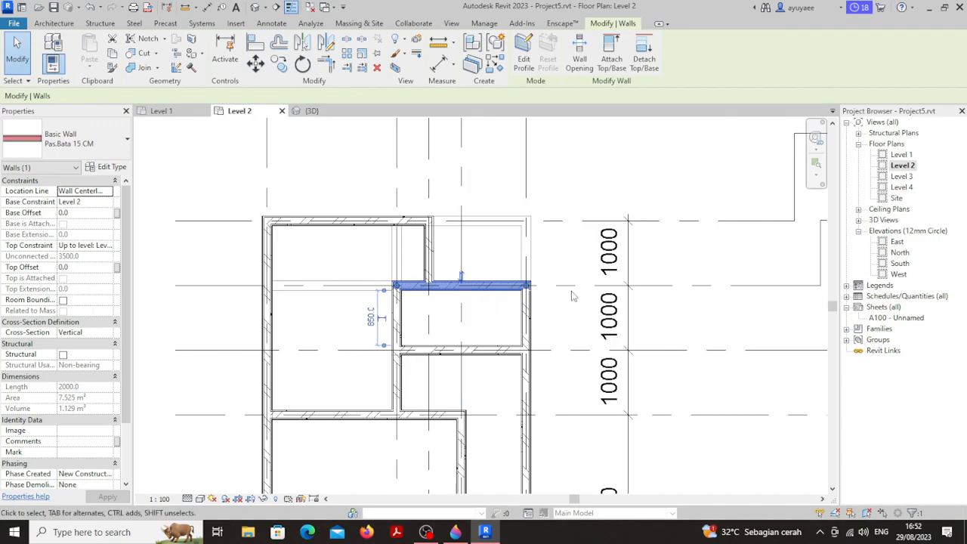
pyautogui.press('Escape')
# Select the short recessed Level 2 wall on grid B in 3D and flip its orientation in the Level 2 plan
pyautogui.click(308, 110)
pyautogui.keyDown('shift'); pyautogui.moveTo(395, 222); pyautogui.dragTo(686, 156, button='middle'); pyautogui.keyUp('shift')
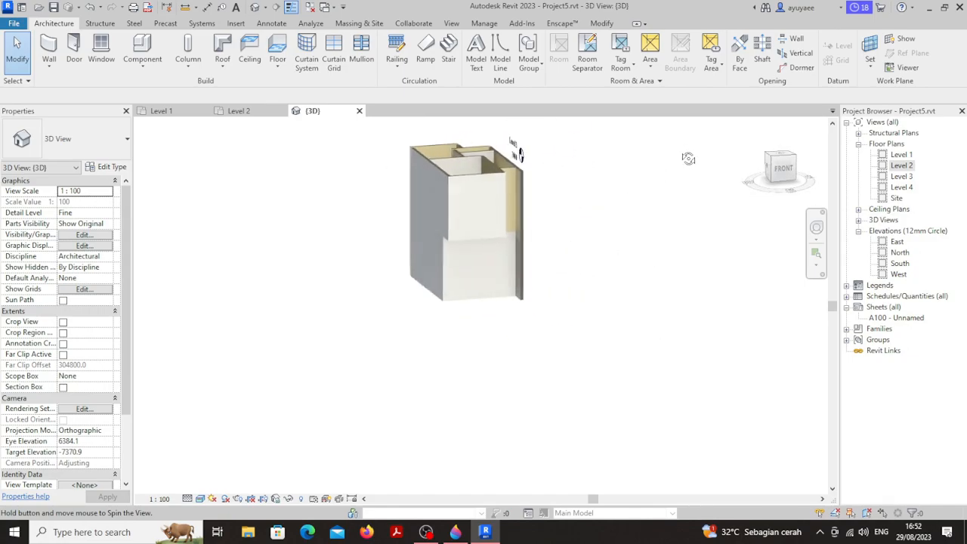
pyautogui.scroll(2, 516, 211)
pyautogui.click(517, 215)
pyautogui.click(240, 112)
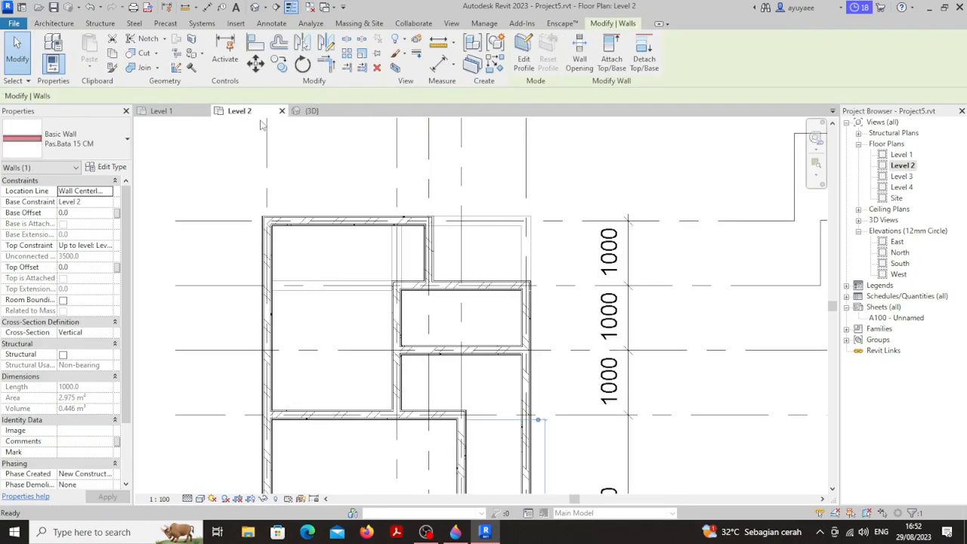
pyautogui.scroll(-2, 429, 241)
pyautogui.click(467, 377)
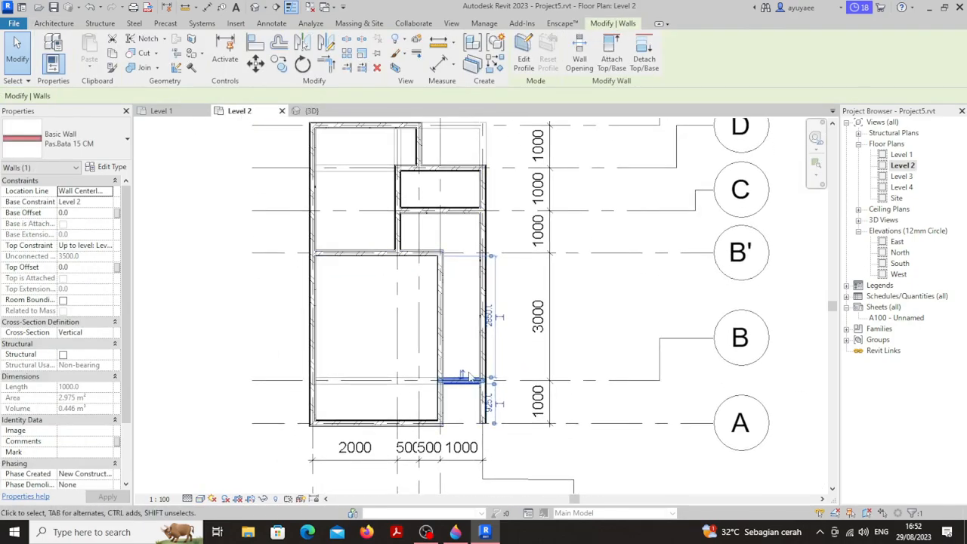
pyautogui.click(602, 322)
pyautogui.click(332, 126)
pyautogui.click(312, 111)
# Select the long Level 1 side wall running from grid A to E in 3D and flip its orientation in plan
pyautogui.click(571, 266)
pyautogui.keyDown('shift'); pyautogui.moveTo(571, 263); pyautogui.dragTo(401, 179, button='middle'); pyautogui.keyUp('shift')
pyautogui.click(469, 301)
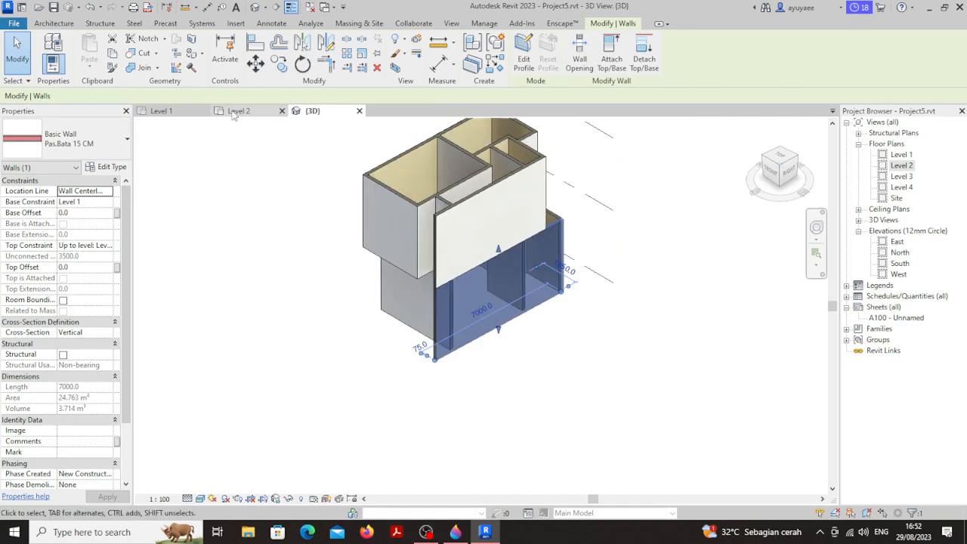
pyautogui.click(161, 111)
pyautogui.click(504, 297)
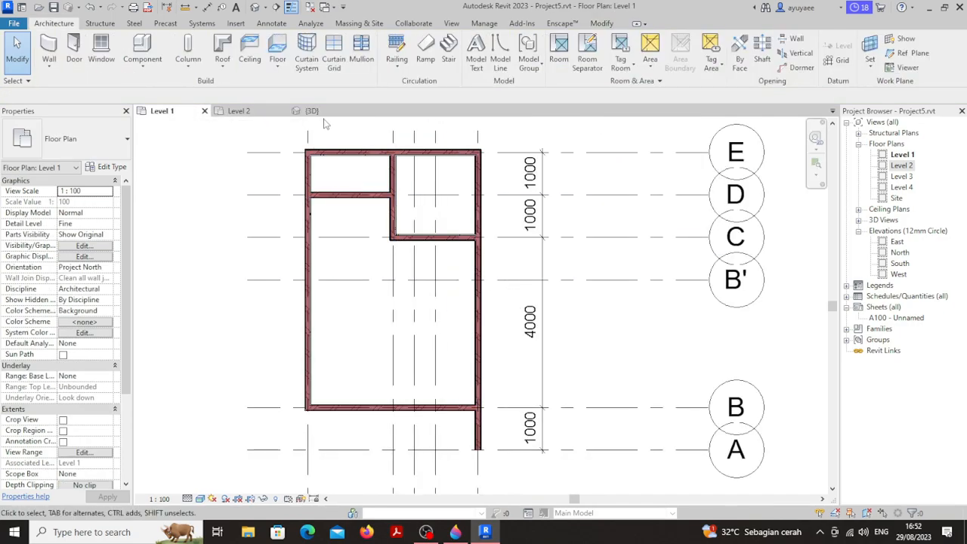
# Examine the outer faces of the Level 1 and Level 2 walls in 3D from several sides
pyautogui.click(309, 111)
pyautogui.keyDown('shift'); pyautogui.moveTo(521, 241); pyautogui.dragTo(505, 284, button='middle'); pyautogui.keyUp('shift')
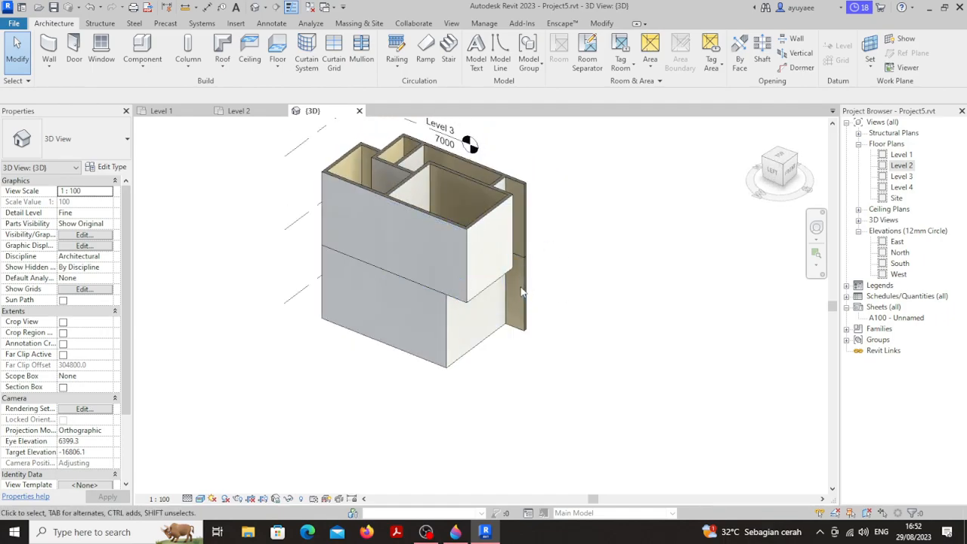
pyautogui.keyDown('shift'); pyautogui.moveTo(523, 292); pyautogui.dragTo(422, 303, button='middle'); pyautogui.keyUp('shift')
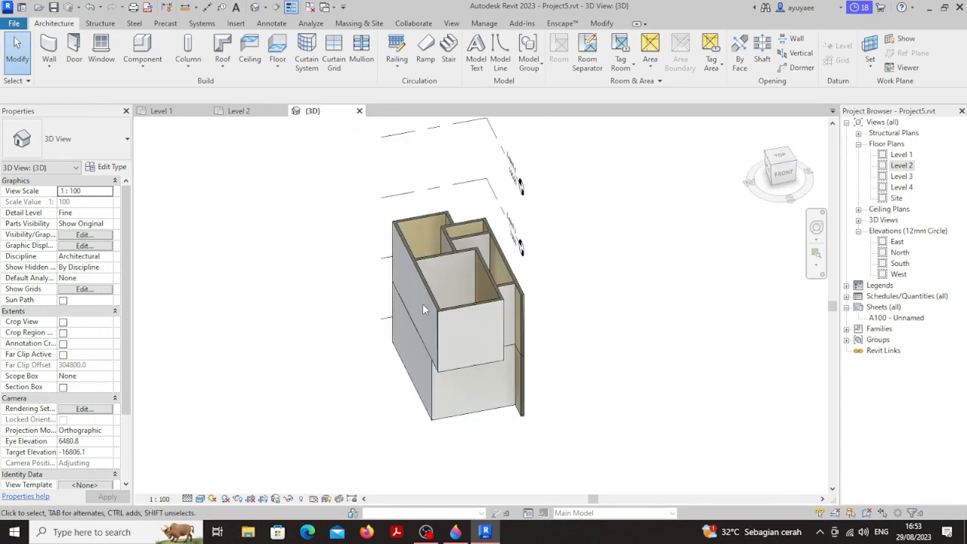
pyautogui.keyDown('shift'); pyautogui.moveTo(509, 383); pyautogui.dragTo(462, 357, button='middle'); pyautogui.keyUp('shift')
pyautogui.scroll(-3, 103, 409)
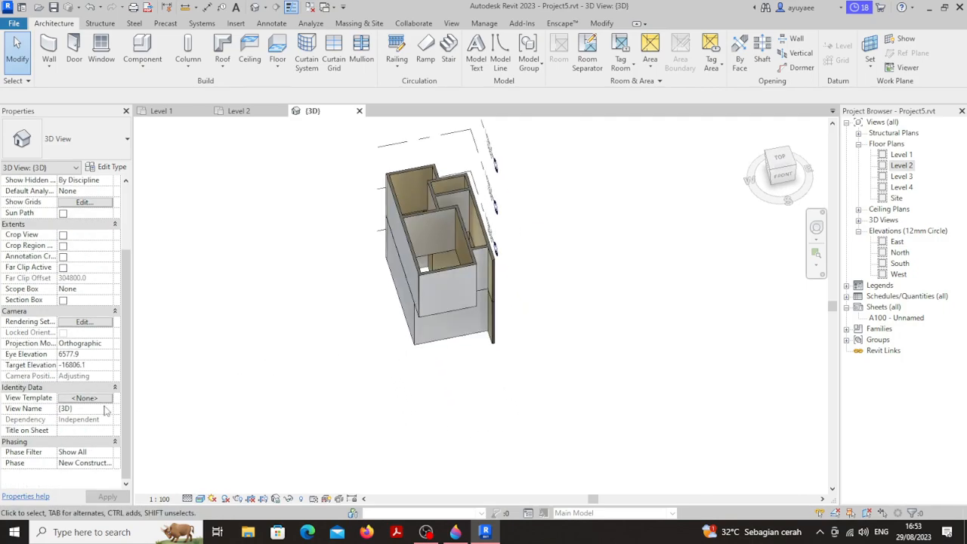
pyautogui.keyDown('shift'); pyautogui.moveTo(376, 386); pyautogui.dragTo(432, 363, button='middle'); pyautogui.keyUp('shift')
pyautogui.scroll(3, 432, 364)
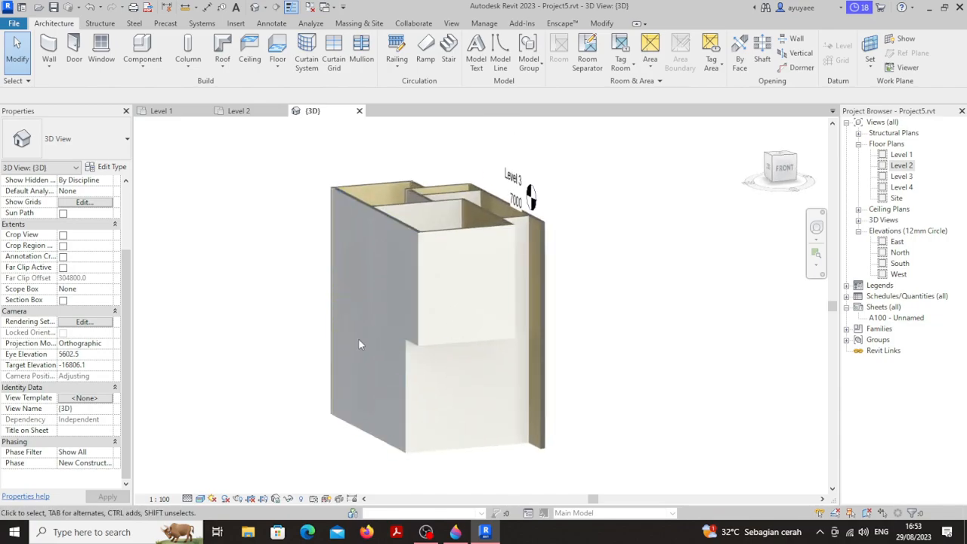
pyautogui.scroll(-2, 397, 349)
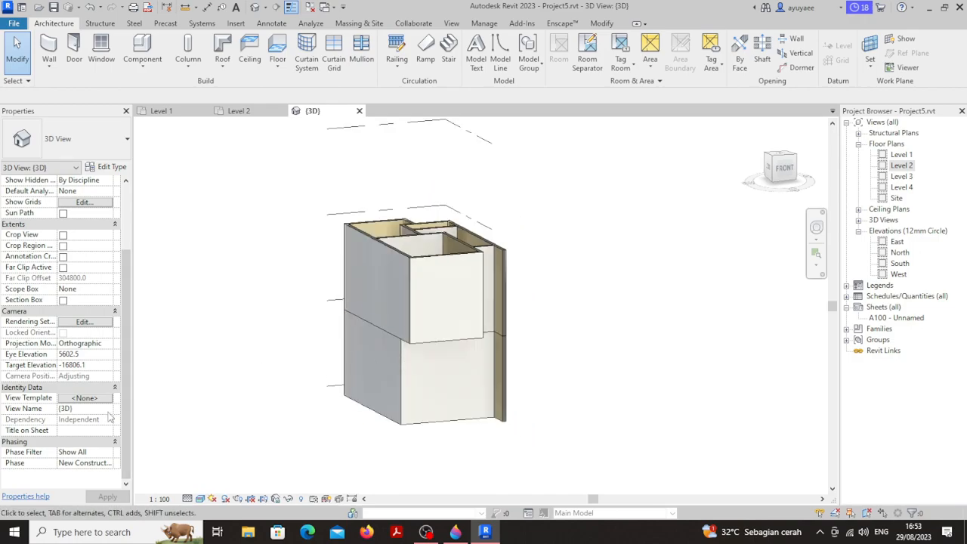
# Turn on the section box in the 3D view and inspect its extents around the house
pyautogui.scroll(3, 109, 416)
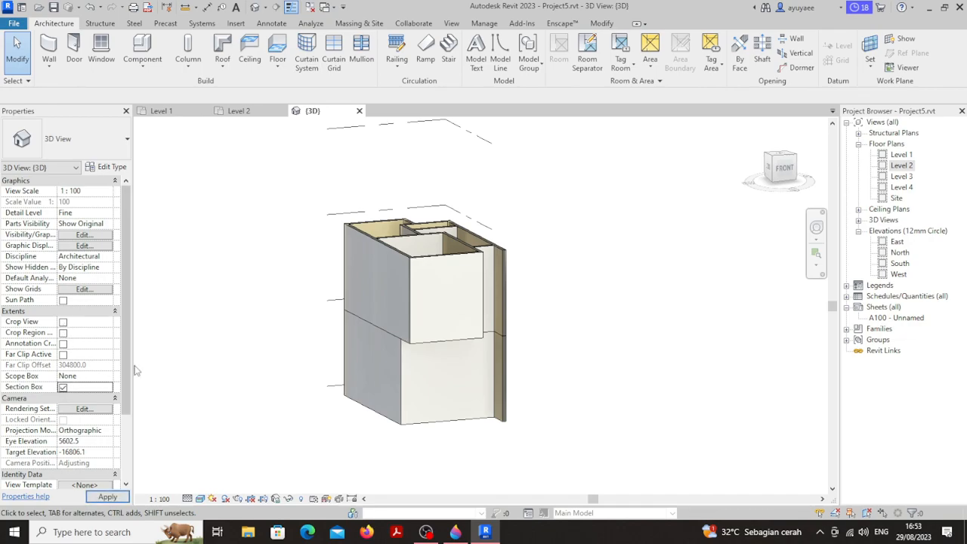
pyautogui.scroll(-2, 250, 304)
pyautogui.click(458, 198)
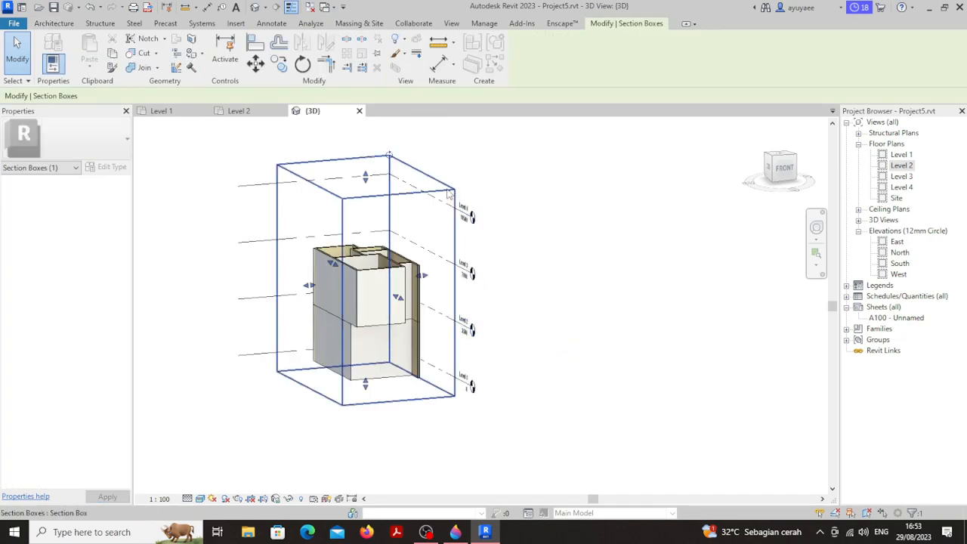
pyautogui.click(593, 311)
pyautogui.keyDown('shift'); pyautogui.moveTo(516, 301); pyautogui.dragTo(661, 339, button='middle'); pyautogui.keyUp('shift')
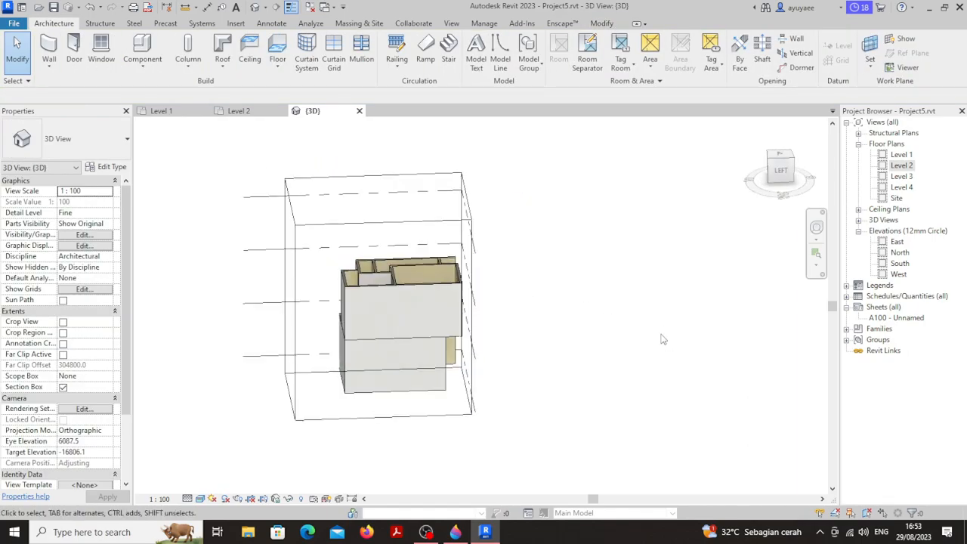
pyautogui.keyDown('shift'); pyautogui.moveTo(645, 336); pyautogui.dragTo(584, 328, button='middle'); pyautogui.keyUp('shift')
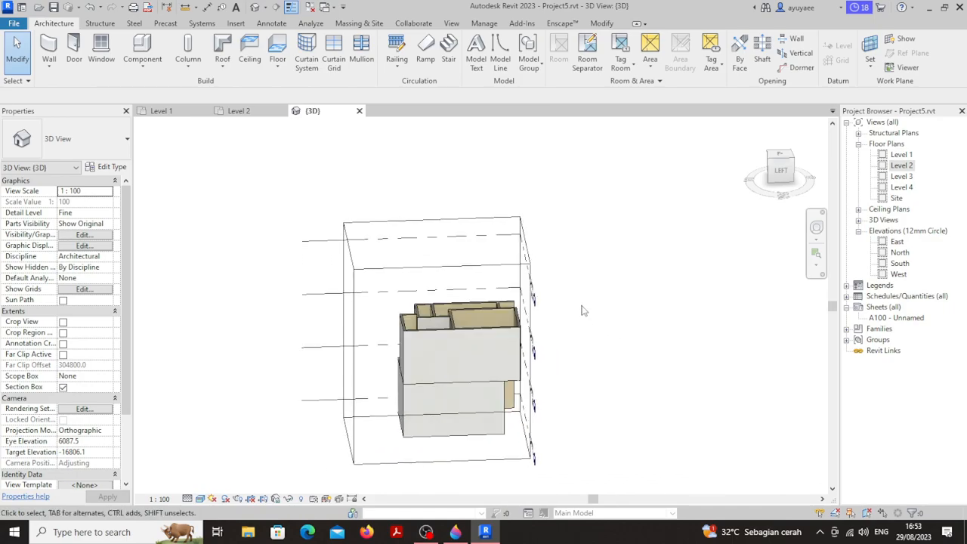
pyautogui.keyDown('shift'); pyautogui.moveTo(578, 316); pyautogui.dragTo(521, 248, button='middle'); pyautogui.keyUp('shift')
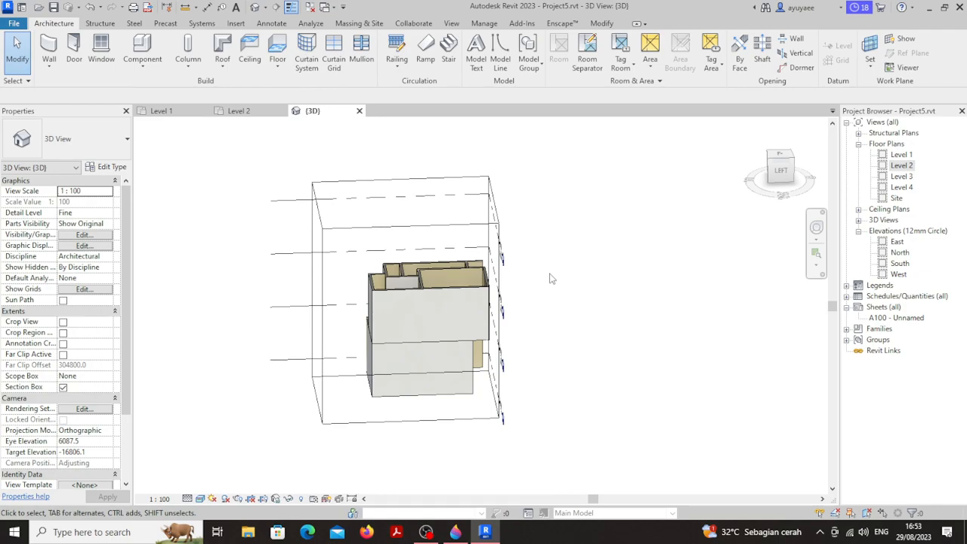
pyautogui.keyDown('shift'); pyautogui.moveTo(535, 281); pyautogui.dragTo(558, 285, button='middle'); pyautogui.keyUp('shift')
# Lower the top of the section box through both storeys so it cuts the Level 1 walls open from above
pyautogui.moveTo(413, 219); pyautogui.dragTo(627, 267, button='middle')
pyautogui.scroll(2, 474, 273)
pyautogui.click(473, 255)
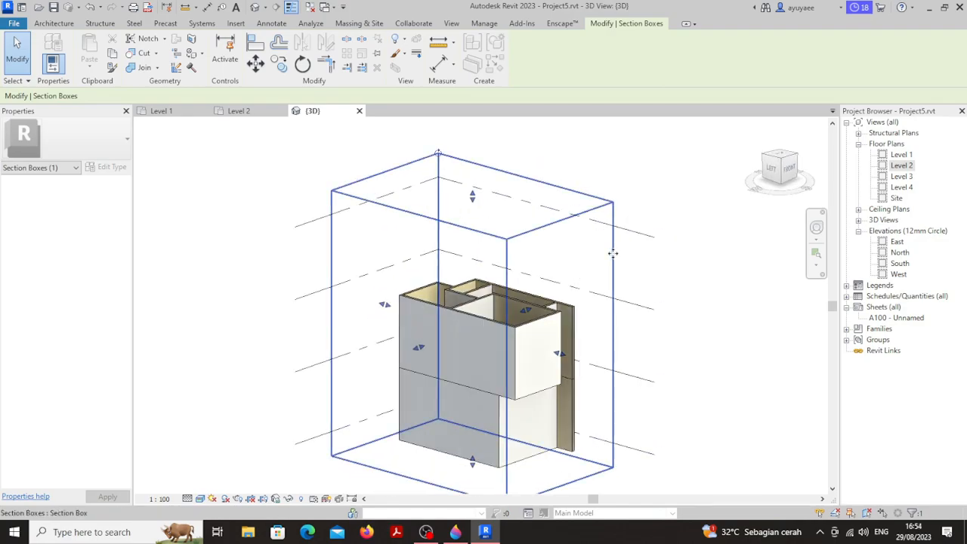
pyautogui.moveTo(525, 261); pyautogui.dragTo(520, 212, button='middle')
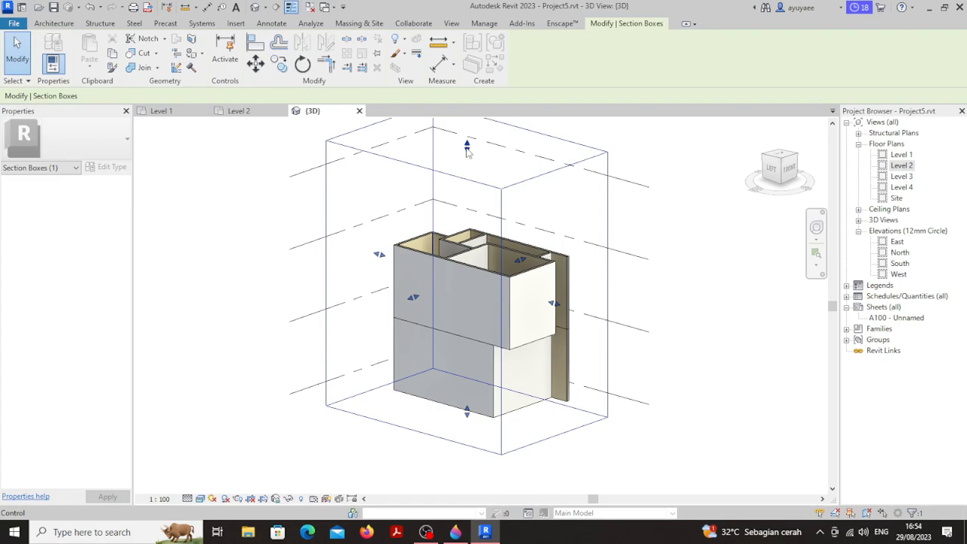
pyautogui.moveTo(467, 149); pyautogui.dragTo(468, 200)
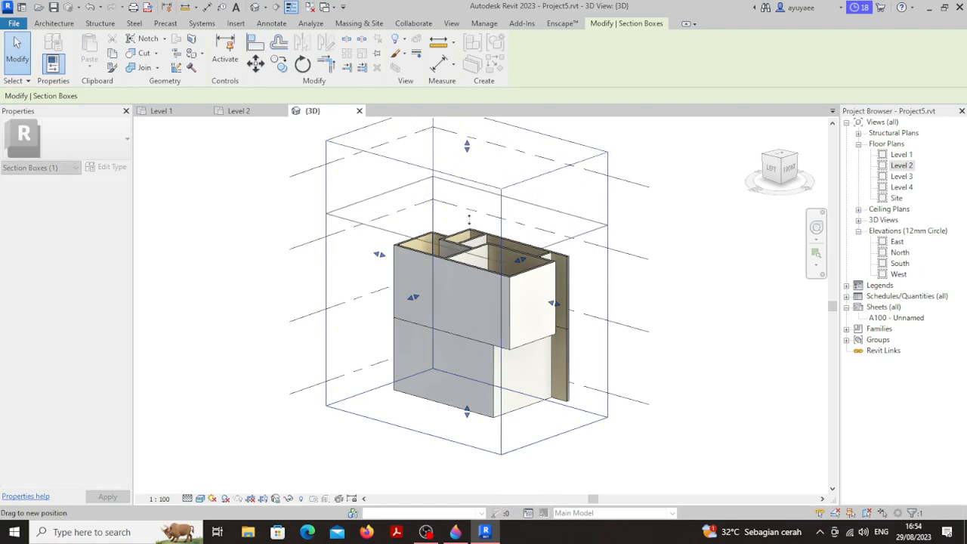
pyautogui.moveTo(467, 243); pyautogui.dragTo(466, 256)
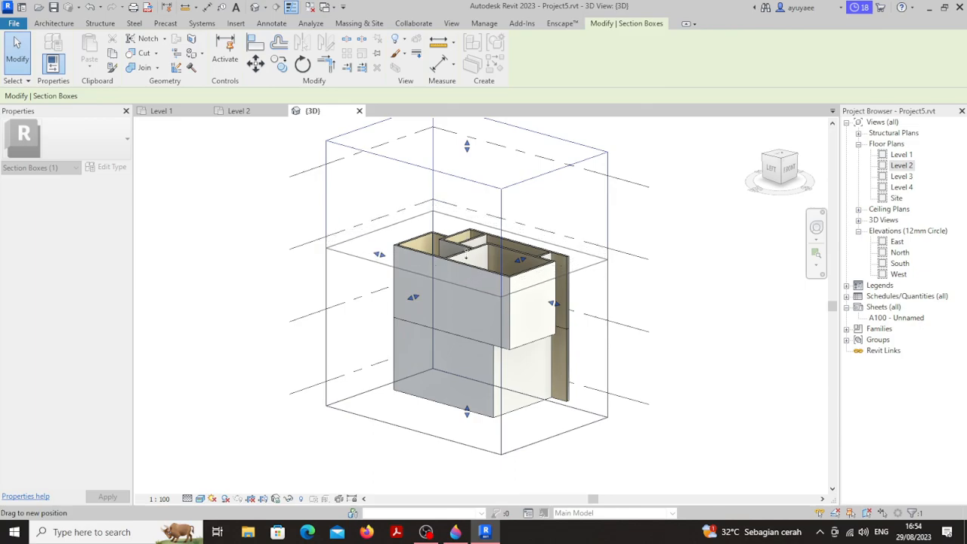
pyautogui.moveTo(466, 257); pyautogui.dragTo(465, 279)
pyautogui.moveTo(466, 325); pyautogui.dragTo(467, 331)
pyautogui.click(621, 283)
pyautogui.keyDown('shift'); pyautogui.moveTo(620, 284); pyautogui.dragTo(535, 284, button='middle'); pyautogui.keyUp('shift')
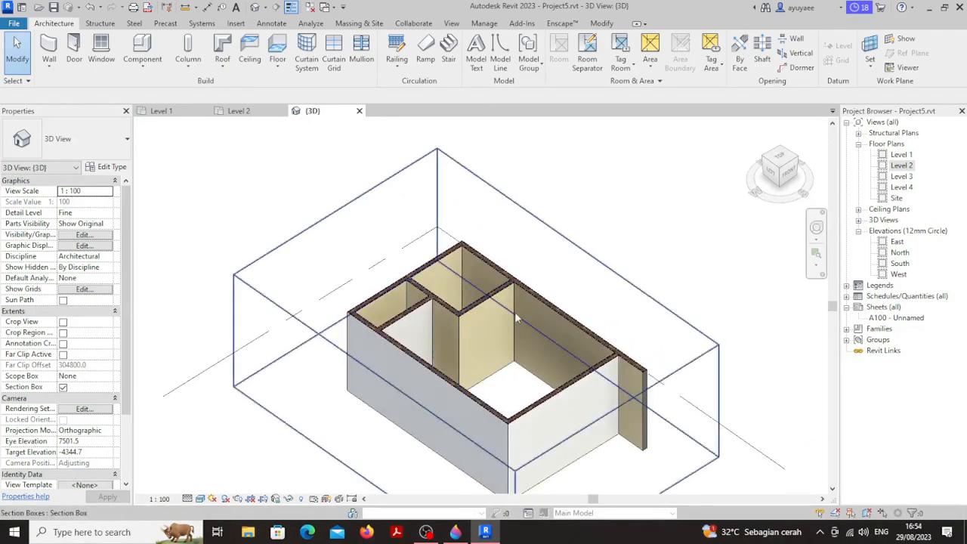
# Try to cut away the front of Level 1 by moving the section box's front face inward, and undo it
pyautogui.scroll(-2, 362, 218)
pyautogui.keyDown('shift'); pyautogui.moveTo(531, 367); pyautogui.dragTo(582, 318, button='middle'); pyautogui.keyUp('shift')
pyautogui.click(590, 301)
pyautogui.moveTo(540, 359); pyautogui.dragTo(438, 336)
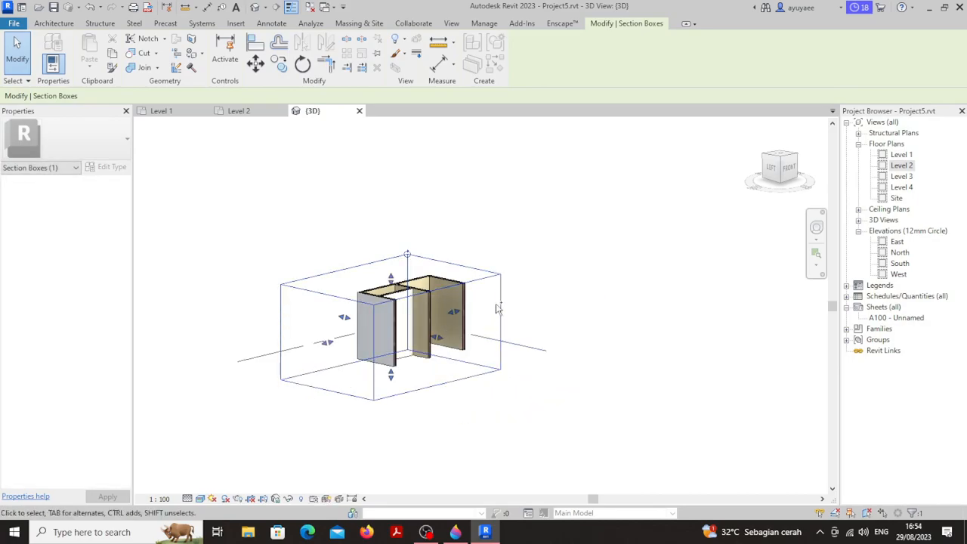
pyautogui.hotkey('ctrl', 'z')
# Examine the finish colours of the Level 1 interior wall faces in the sectioned 3D view
pyautogui.click(389, 404)
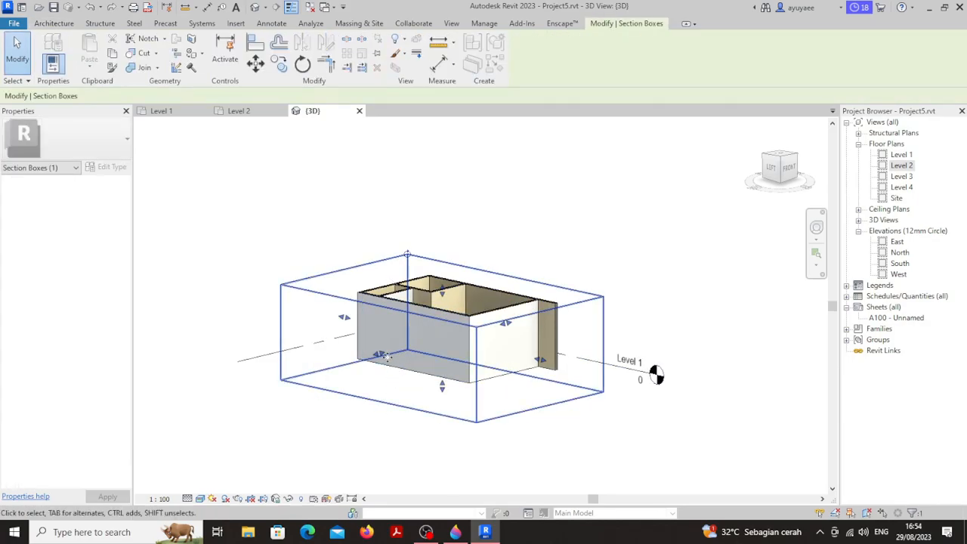
pyautogui.keyDown('shift'); pyautogui.moveTo(389, 404); pyautogui.dragTo(453, 470, button='middle'); pyautogui.keyUp('shift')
pyautogui.click(582, 401)
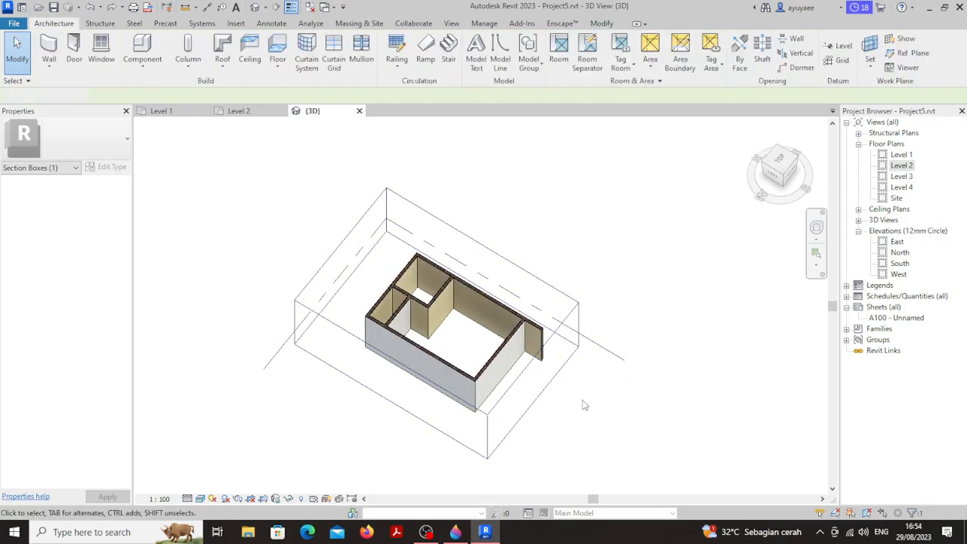
pyautogui.keyDown('shift'); pyautogui.moveTo(542, 391); pyautogui.dragTo(500, 369, button='middle'); pyautogui.keyUp('shift')
pyautogui.keyDown('shift'); pyautogui.moveTo(595, 425); pyautogui.dragTo(675, 321, button='middle'); pyautogui.keyUp('shift')
pyautogui.click(434, 317)
pyautogui.click(653, 258)
pyautogui.scroll(1, 580, 305)
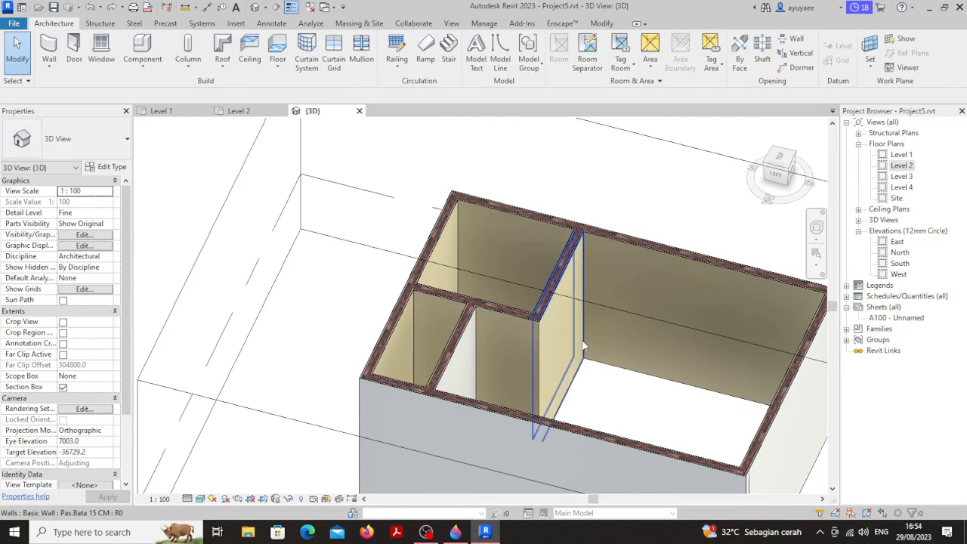
# Select the Level 1 interior wall between grids C and E in 3D to check which way its faces point
pyautogui.keyDown('shift'); pyautogui.moveTo(556, 341); pyautogui.dragTo(547, 204, button='middle'); pyautogui.keyUp('shift')
pyautogui.click(570, 203)
pyautogui.click(583, 227)
pyautogui.click(536, 257)
pyautogui.click(568, 204)
pyautogui.click(580, 218)
pyautogui.scroll(-3, 580, 223)
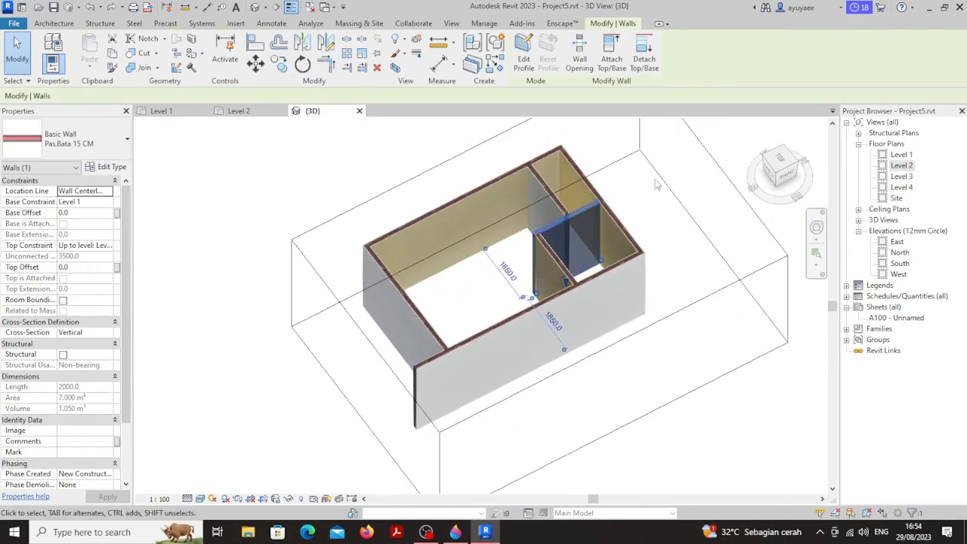
pyautogui.press('Escape')
# Duplicate the wall type Pas.Bata 15 CM as Pas.Bata 15 CM Interior
pyautogui.keyDown('shift'); pyautogui.moveTo(522, 299); pyautogui.dragTo(567, 318, button='middle'); pyautogui.keyUp('shift')
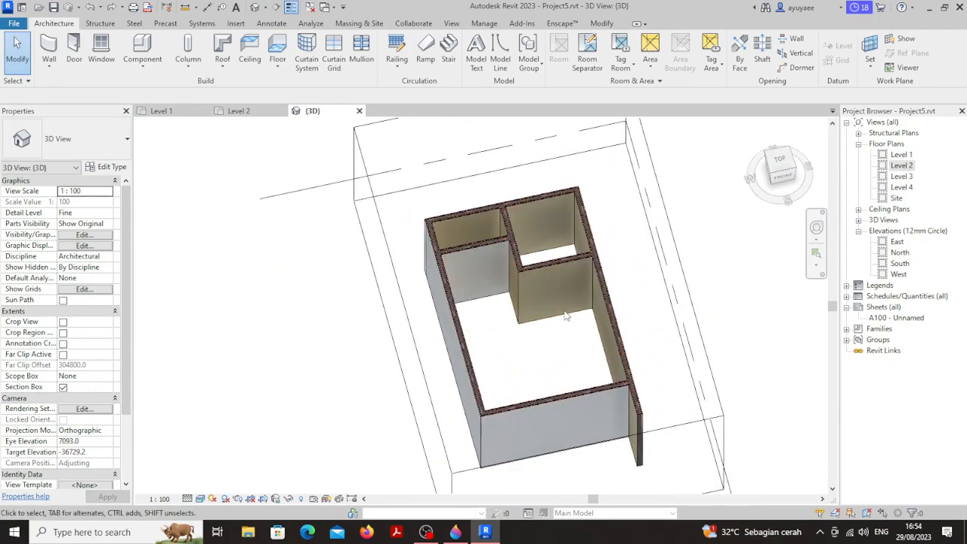
pyautogui.scroll(-1, 406, 296)
pyautogui.moveTo(294, 274); pyautogui.dragTo(329, 239, button='middle')
pyautogui.scroll(-1, 377, 290)
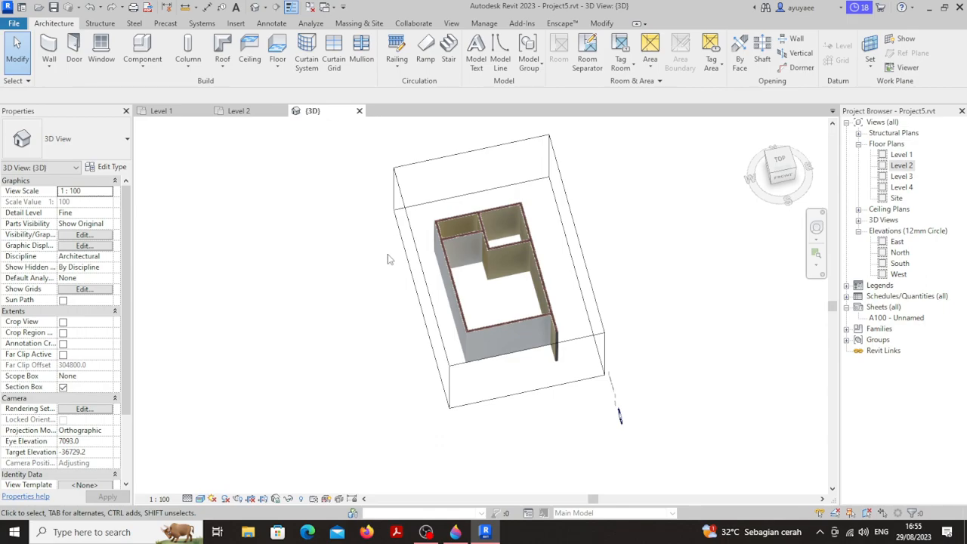
pyautogui.press('w')
pyautogui.press('a')
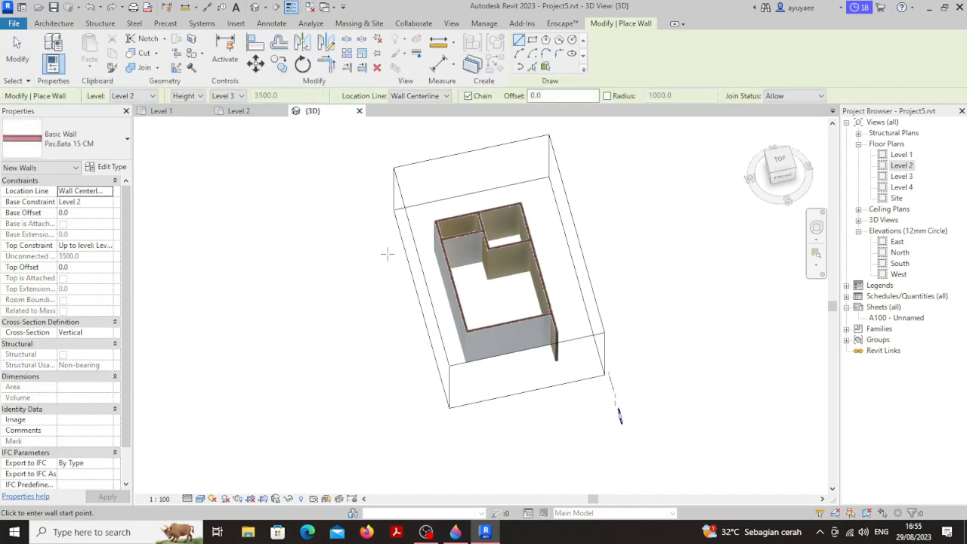
pyautogui.click(106, 168)
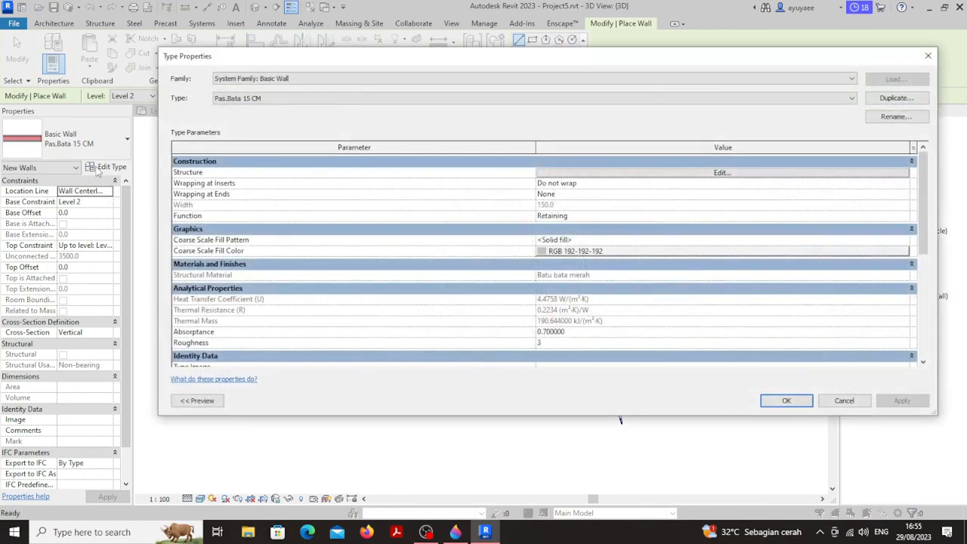
pyautogui.click(907, 100)
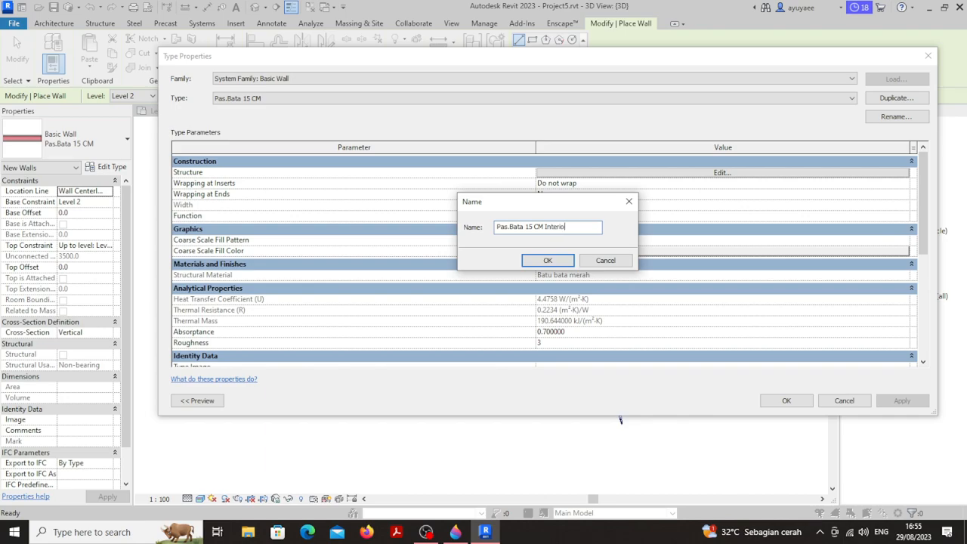
pyautogui.click(570, 260)
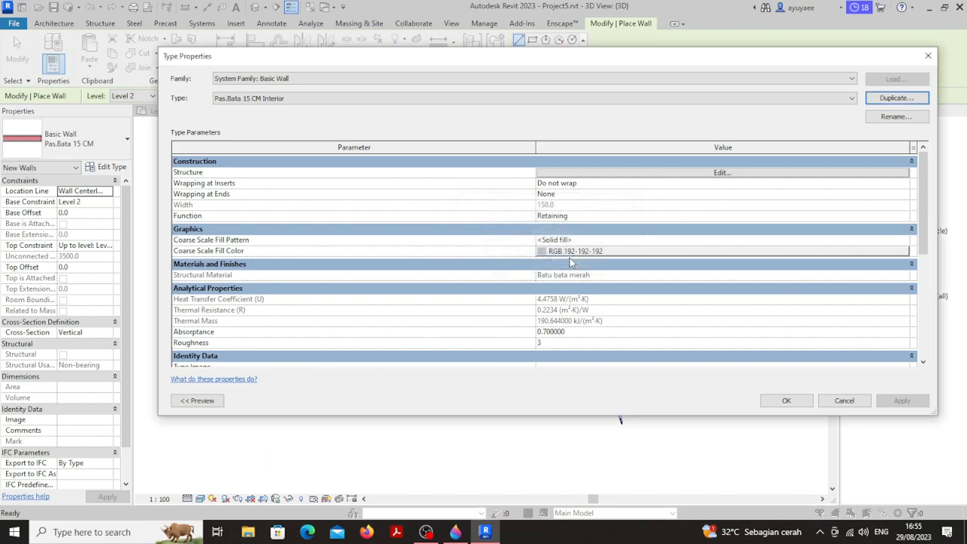
# Set the material of the new wall type's exterior Finish 2 layer to CAT INTERIOR and finish the type edit
pyautogui.click(721, 173)
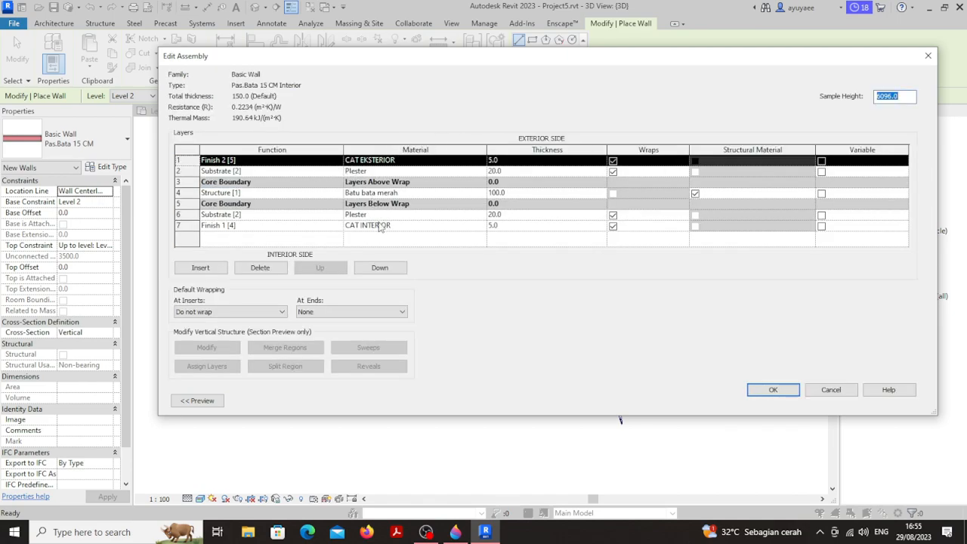
pyautogui.click(354, 228)
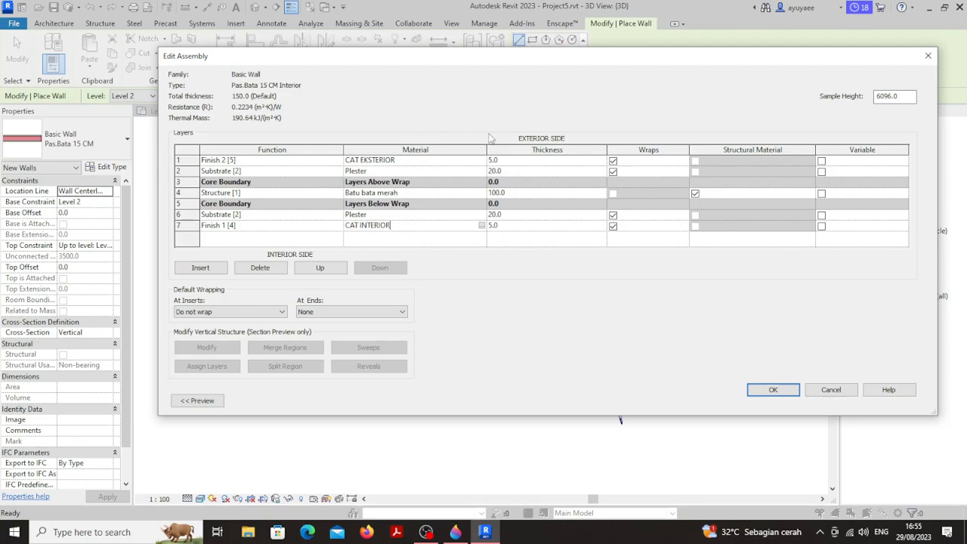
pyautogui.click(414, 161)
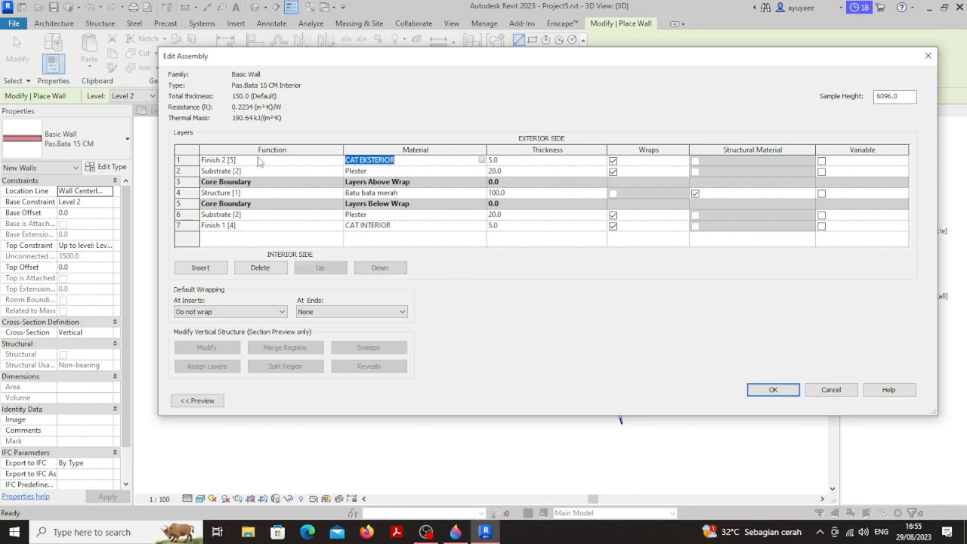
pyautogui.click(481, 161)
pyautogui.click(474, 240)
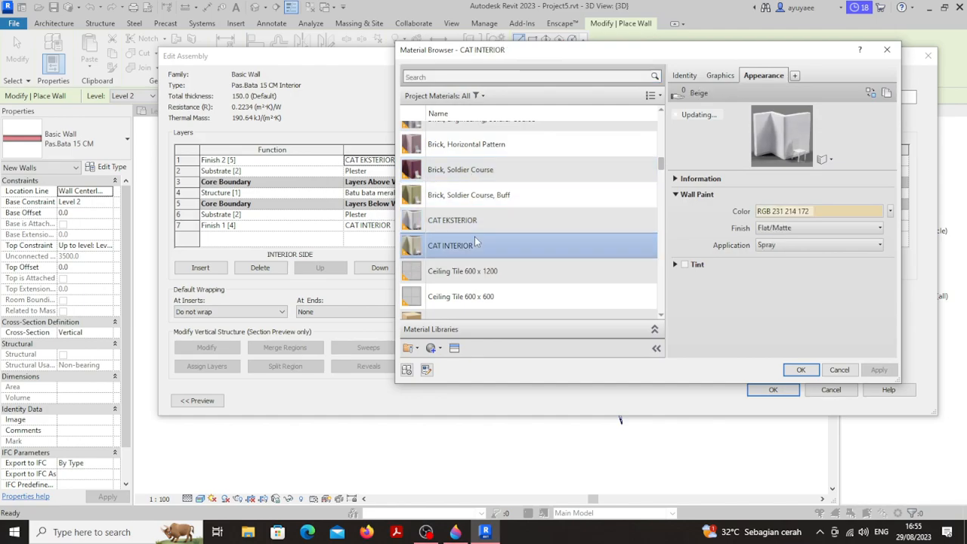
pyautogui.click(806, 369)
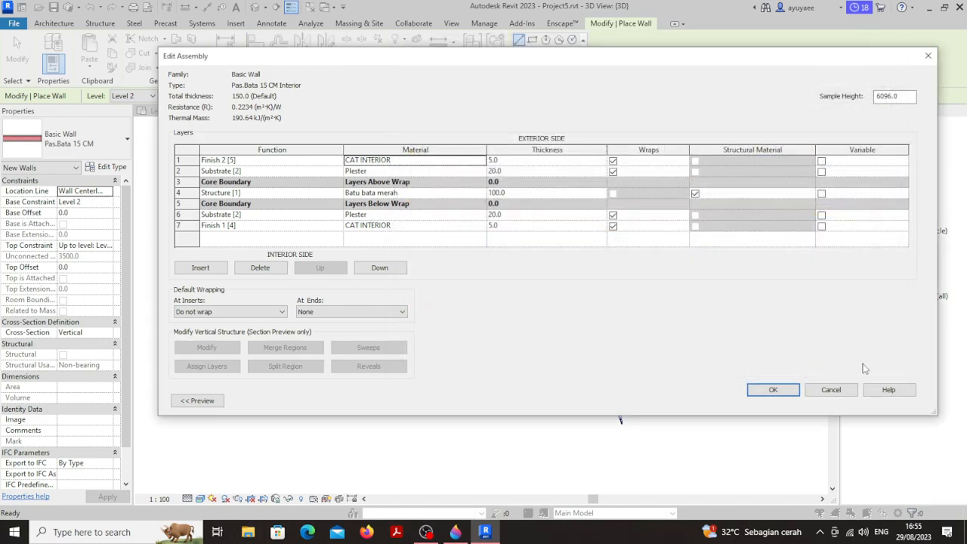
pyautogui.click(773, 389)
pyautogui.click(901, 400)
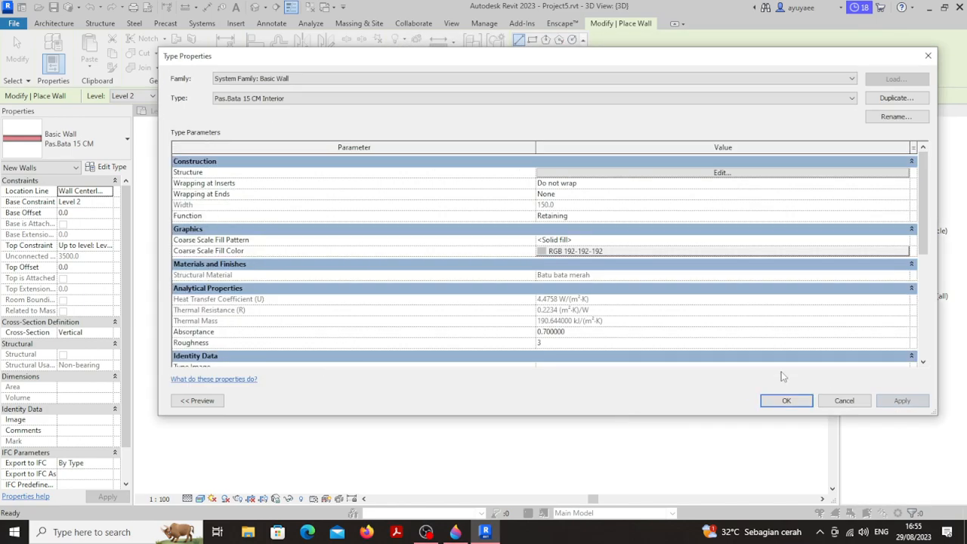
pyautogui.click(786, 399)
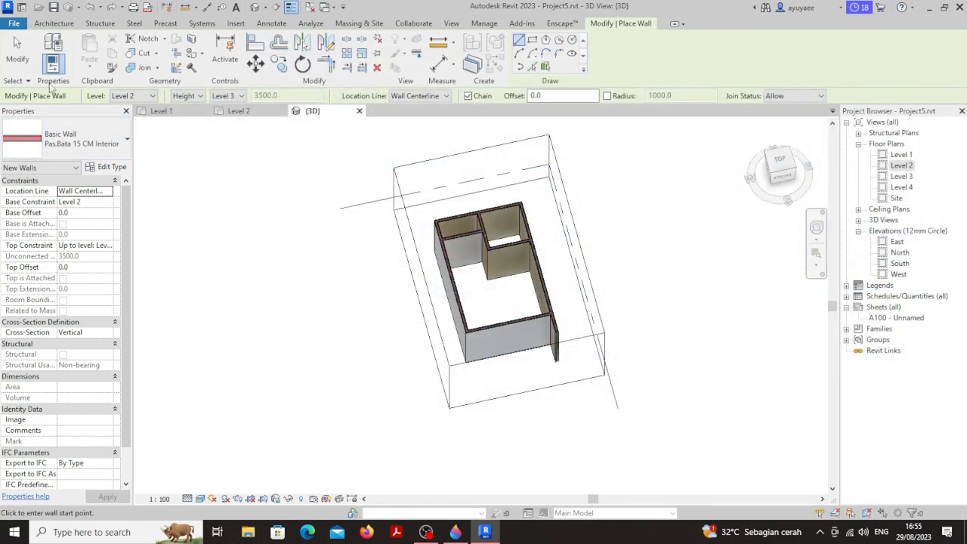
pyautogui.click(17, 53)
# Change the three Level 1 interior partition walls to the type Pas.Bata 15 CM Interior
pyautogui.scroll(2, 504, 250)
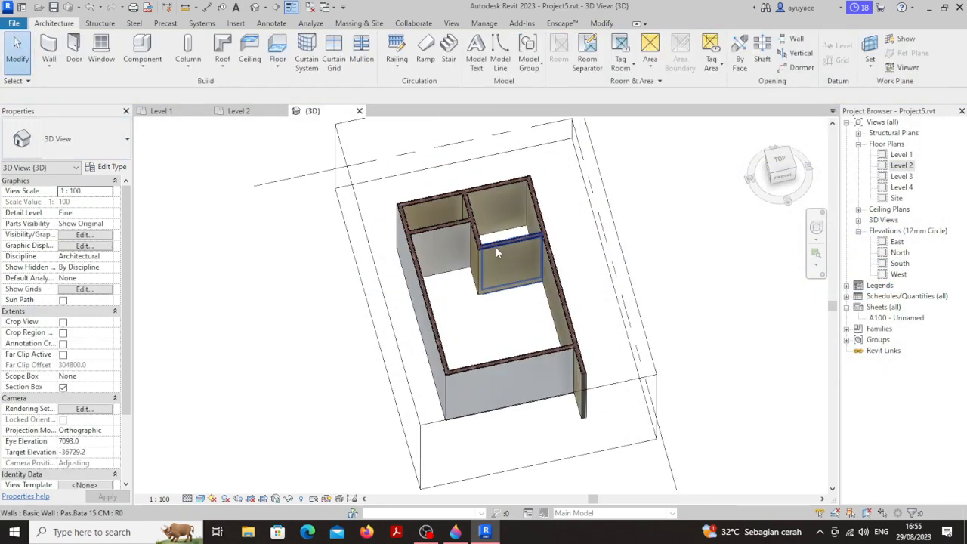
pyautogui.scroll(-2, 594, 257)
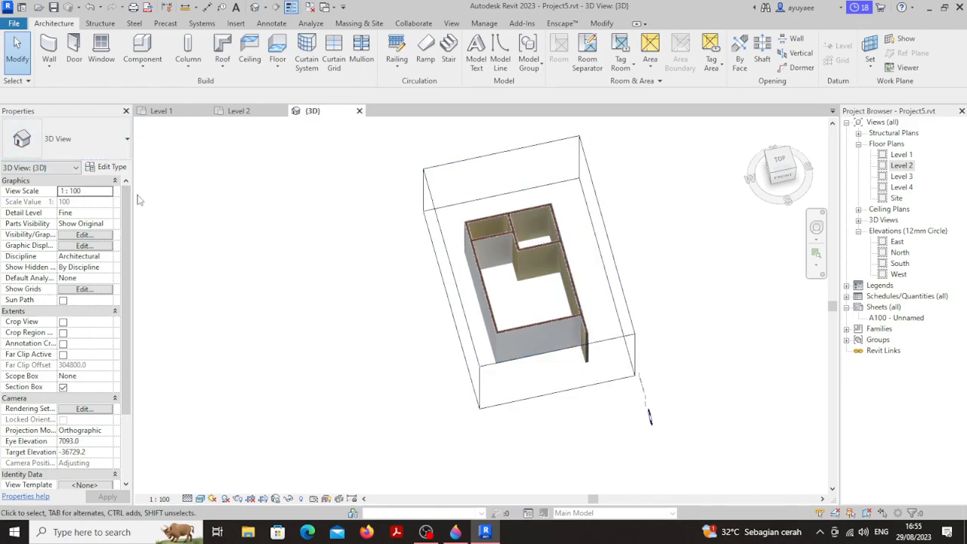
pyautogui.scroll(3, 580, 280)
pyautogui.click(580, 278)
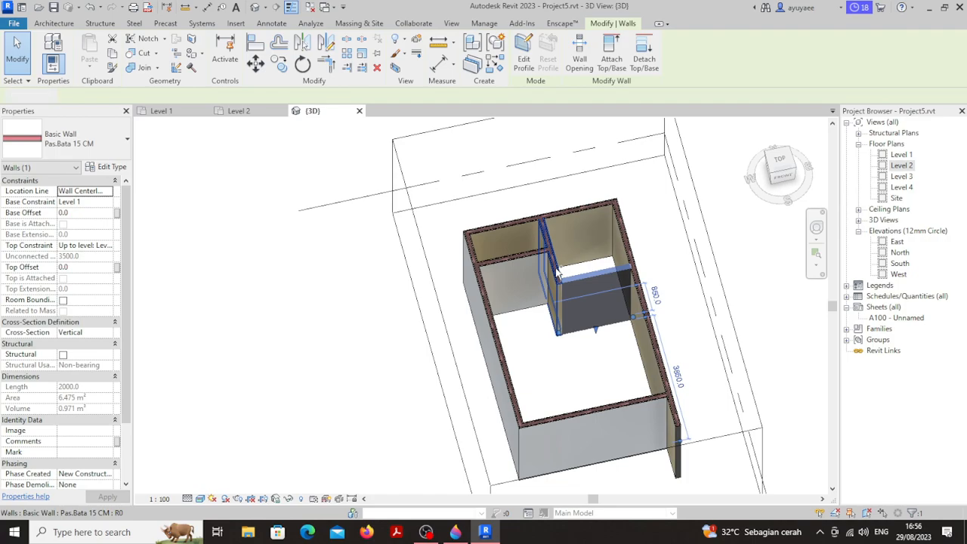
pyautogui.keyDown('ctrl'); pyautogui.click(557, 273); pyautogui.keyUp('ctrl')
pyautogui.moveTo(565, 241); pyautogui.dragTo(591, 232, button='middle')
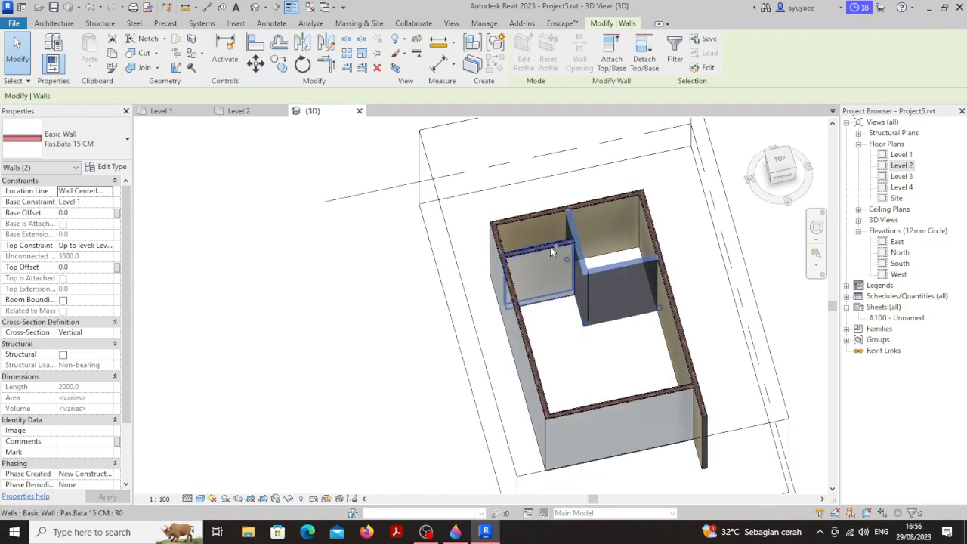
pyautogui.keyDown('ctrl'); pyautogui.click(550, 245); pyautogui.keyUp('ctrl')
pyautogui.moveTo(550, 245); pyautogui.dragTo(498, 245, button='middle')
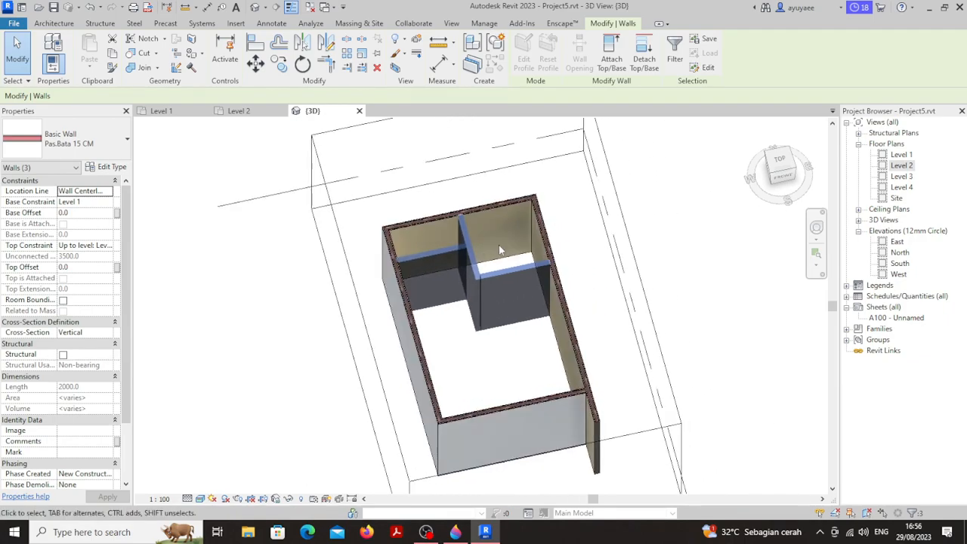
pyautogui.click(104, 146)
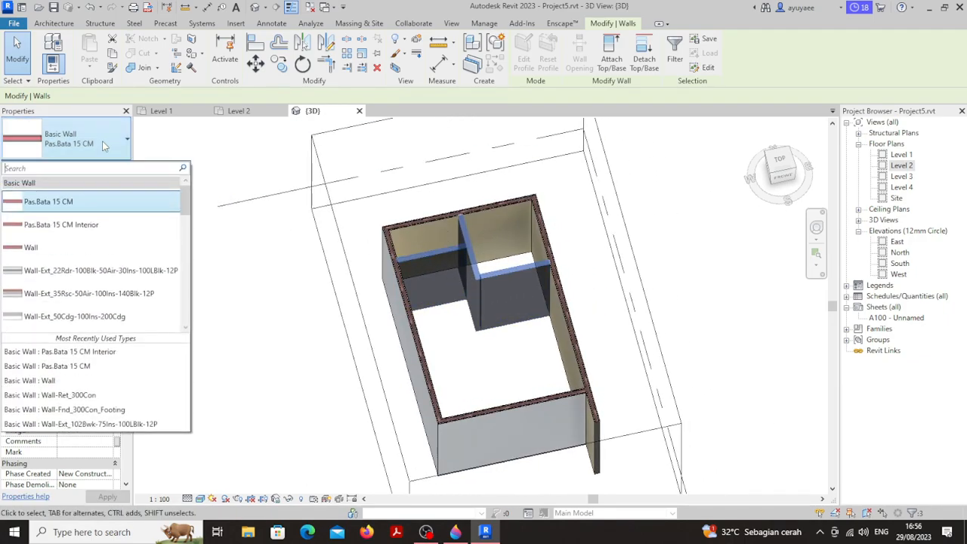
pyautogui.click(94, 224)
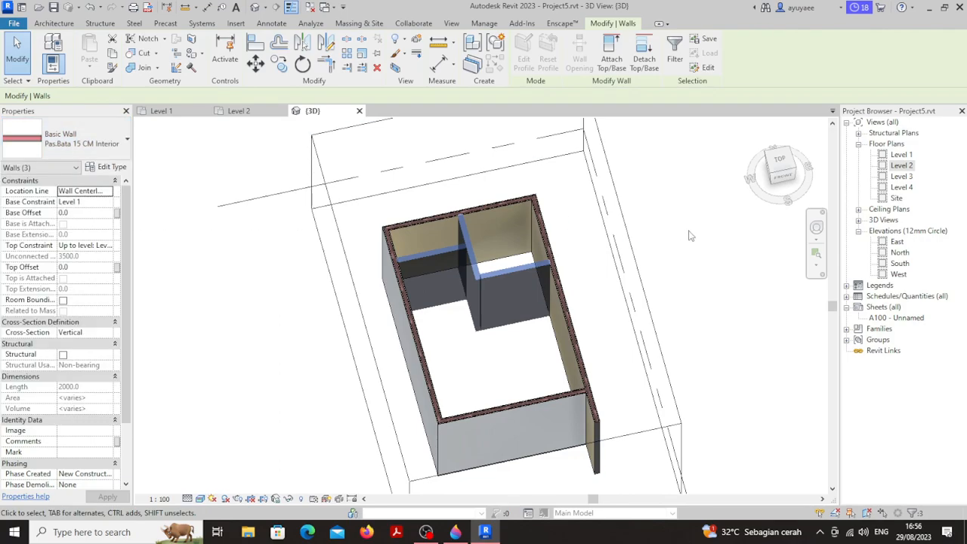
# Examine the finish colours on both sides of the Level 1 partition walls in the sectioned 3D view
pyautogui.click(662, 248)
pyautogui.keyDown('shift'); pyautogui.moveTo(662, 248); pyautogui.dragTo(583, 274, button='middle'); pyautogui.keyUp('shift')
pyautogui.scroll(5, 501, 279)
pyautogui.scroll(3, 502, 275)
pyautogui.scroll(-3, 317, 257)
pyautogui.keyDown('shift'); pyautogui.moveTo(300, 252); pyautogui.dragTo(444, 264, button='middle'); pyautogui.keyUp('shift')
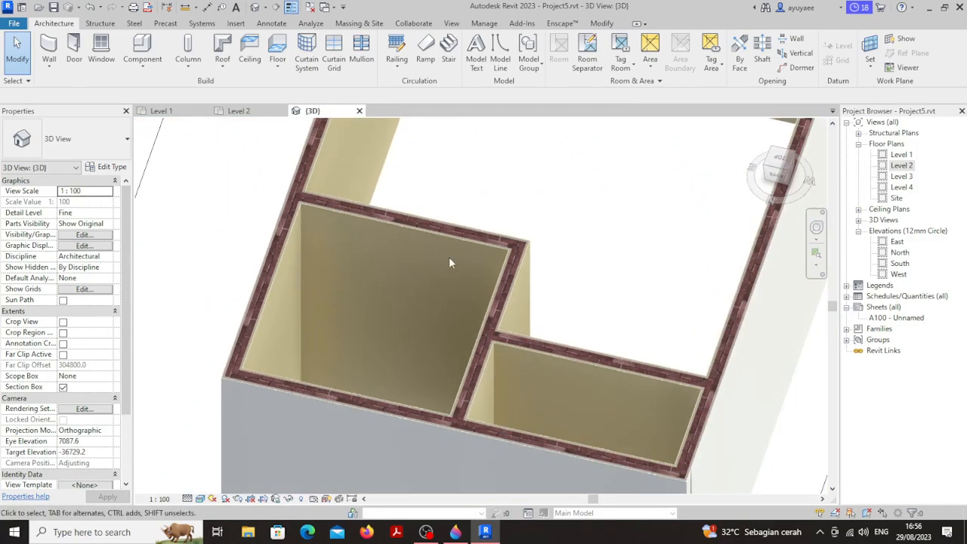
pyautogui.click(461, 231)
pyautogui.keyDown('shift'); pyautogui.moveTo(462, 231); pyautogui.dragTo(783, 372, button='middle'); pyautogui.keyUp('shift')
pyautogui.press('Escape')
pyautogui.click(540, 316)
pyautogui.click(784, 372)
pyautogui.keyDown('shift'); pyautogui.moveTo(688, 375); pyautogui.dragTo(740, 353, button='middle'); pyautogui.keyUp('shift')
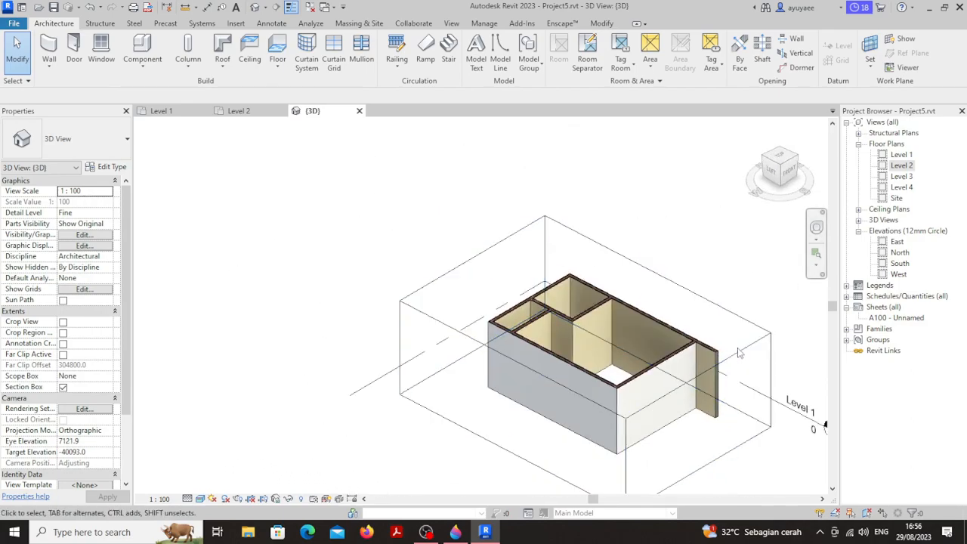
# Raise the top of the section box to bring the Level 2 walls back into the 3D view
pyautogui.click(682, 289)
pyautogui.scroll(-1, 670, 303)
pyautogui.moveTo(670, 303); pyautogui.dragTo(574, 279, button='middle')
pyautogui.moveTo(501, 287); pyautogui.dragTo(508, 214)
pyautogui.click(717, 294)
# Select the Level 1 wall that projects past the front wall in 3D and locate it in the Level 1 plan
pyautogui.scroll(3, 613, 338)
pyautogui.keyDown('shift'); pyautogui.moveTo(614, 338); pyautogui.dragTo(655, 316, button='middle'); pyautogui.keyUp('shift')
pyautogui.scroll(3, 617, 297)
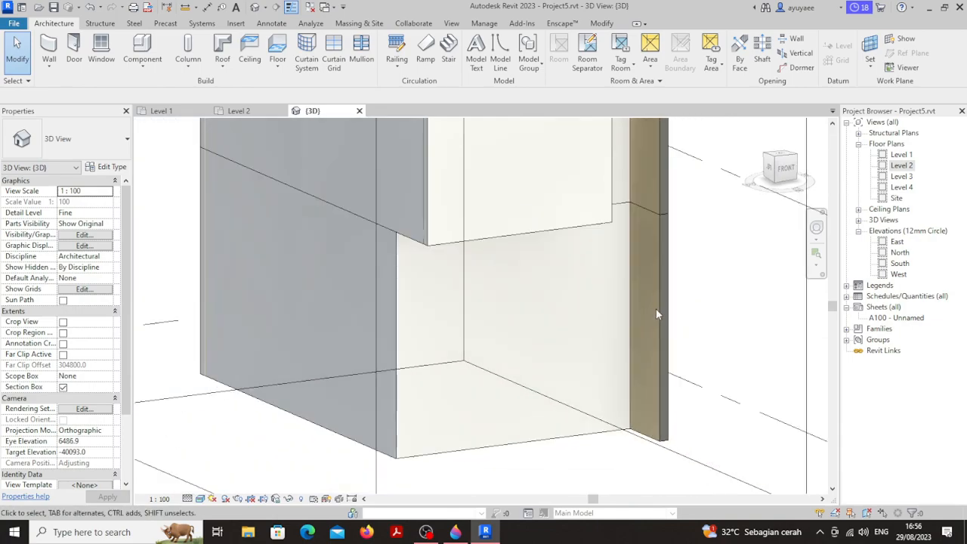
pyautogui.click(659, 306)
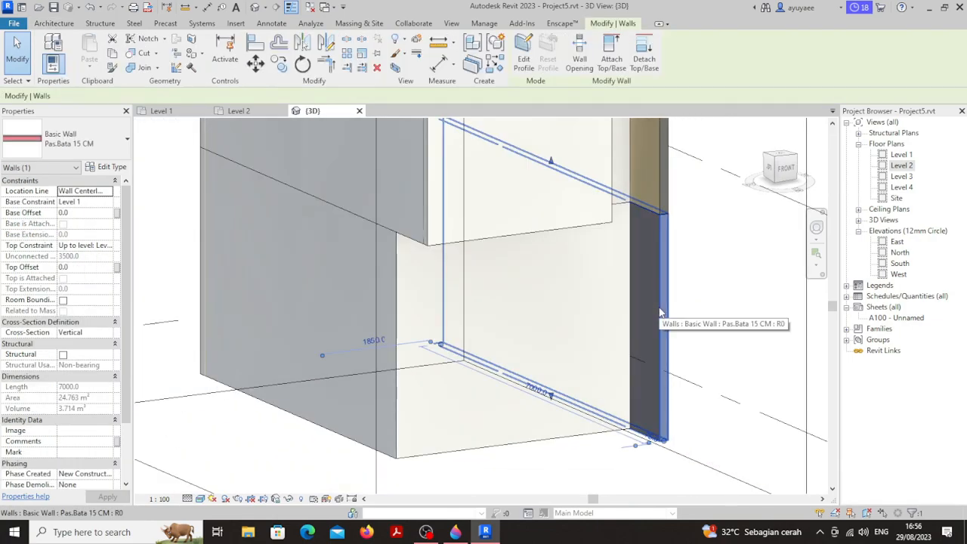
pyautogui.click(176, 112)
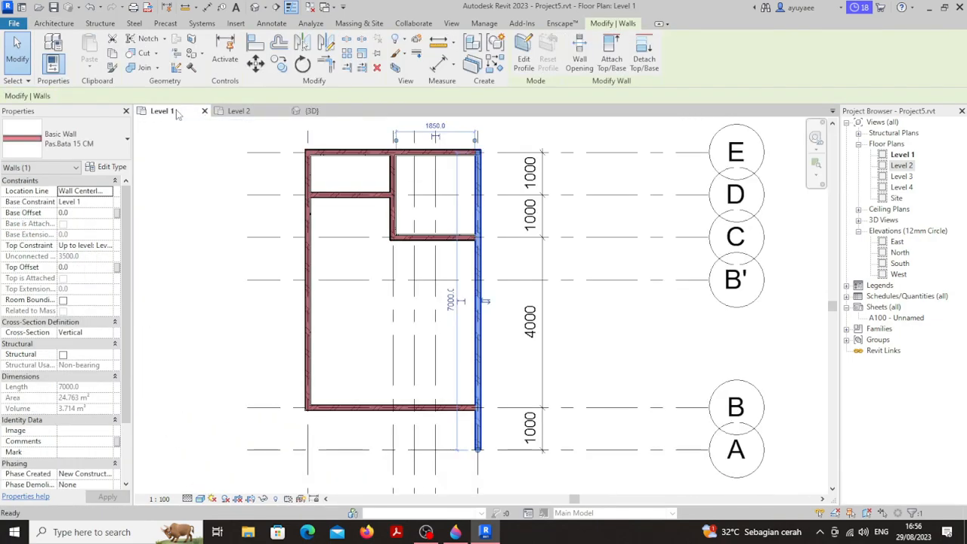
# Examine the junction of the grid 3 wall with the front wall at grid B in the Level 1 plan
pyautogui.press('Escape')
pyautogui.scroll(2, 475, 430)
pyautogui.click(475, 431)
pyautogui.scroll(4, 476, 431)
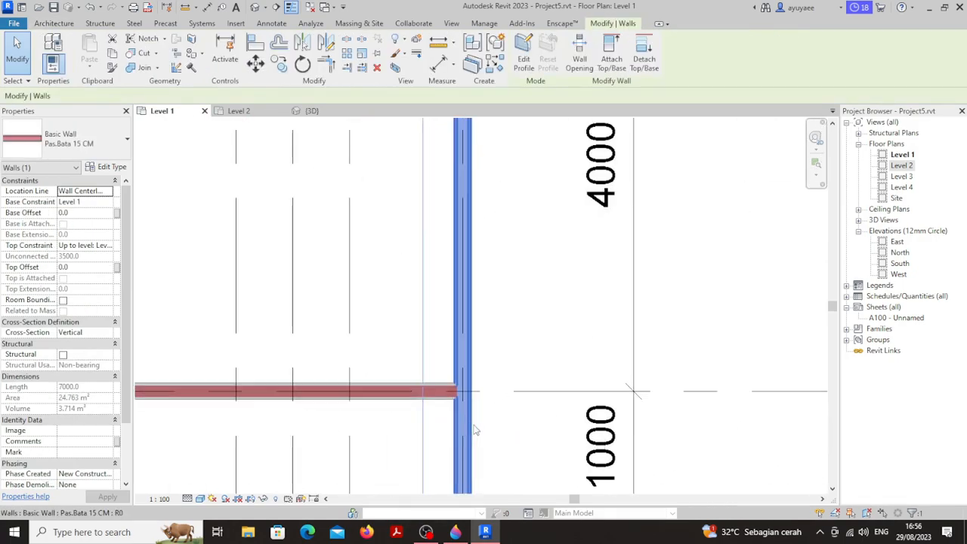
pyautogui.scroll(-5, 465, 325)
pyautogui.scroll(-2, 470, 370)
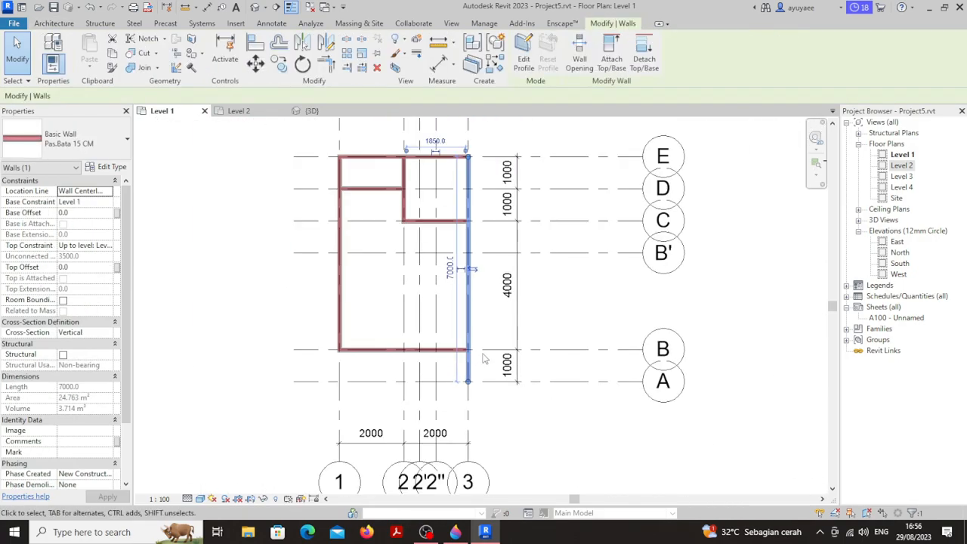
pyautogui.click(484, 302)
pyautogui.scroll(3, 470, 350)
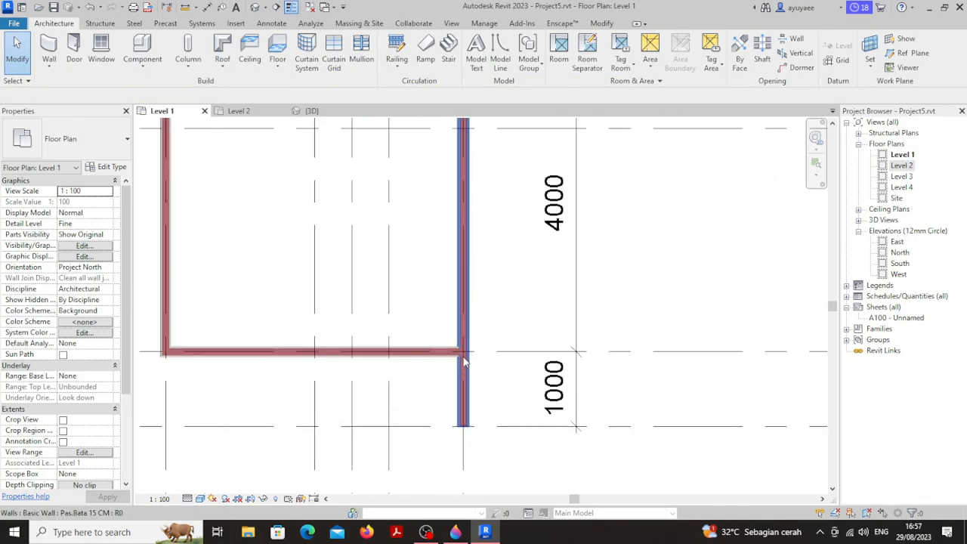
pyautogui.scroll(1, 462, 359)
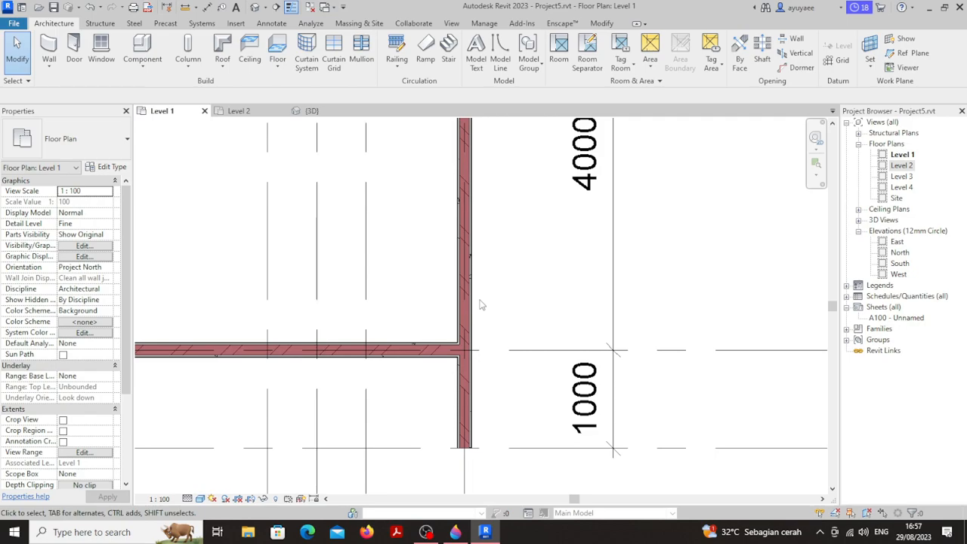
# Split the grid 3 wall at the outer face of the front wall on grid B
pyautogui.press('s')
pyautogui.press('l')
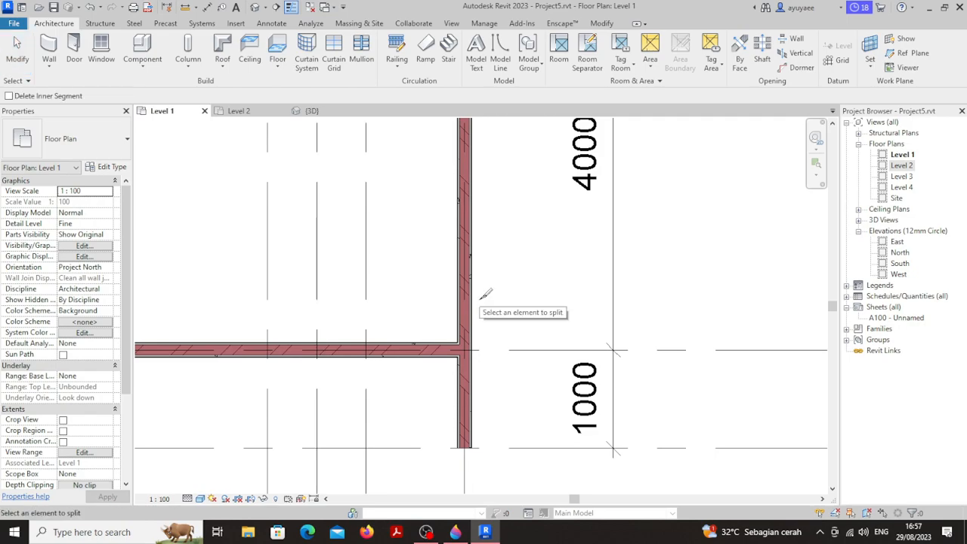
pyautogui.scroll(2, 533, 241)
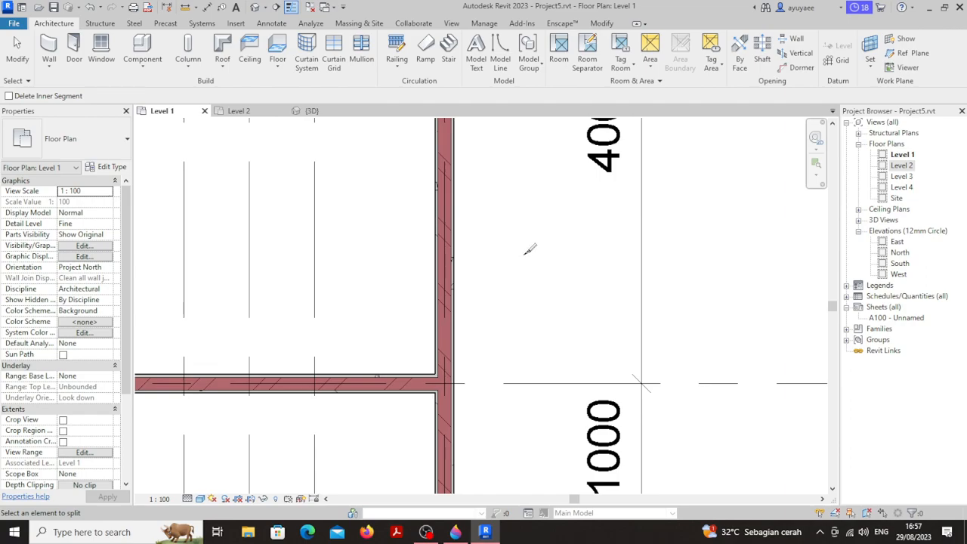
pyautogui.scroll(-2, 529, 249)
pyautogui.scroll(4, 492, 362)
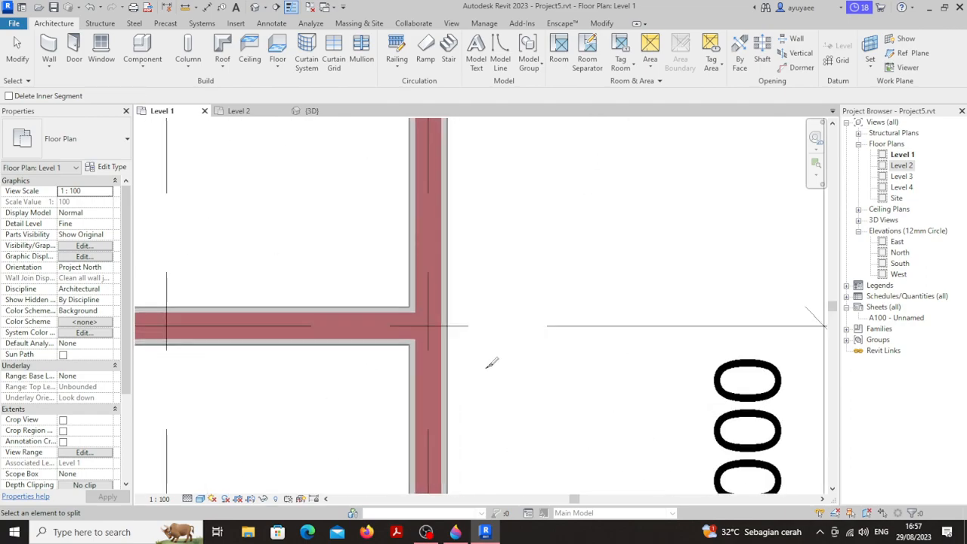
pyautogui.scroll(2, 492, 362)
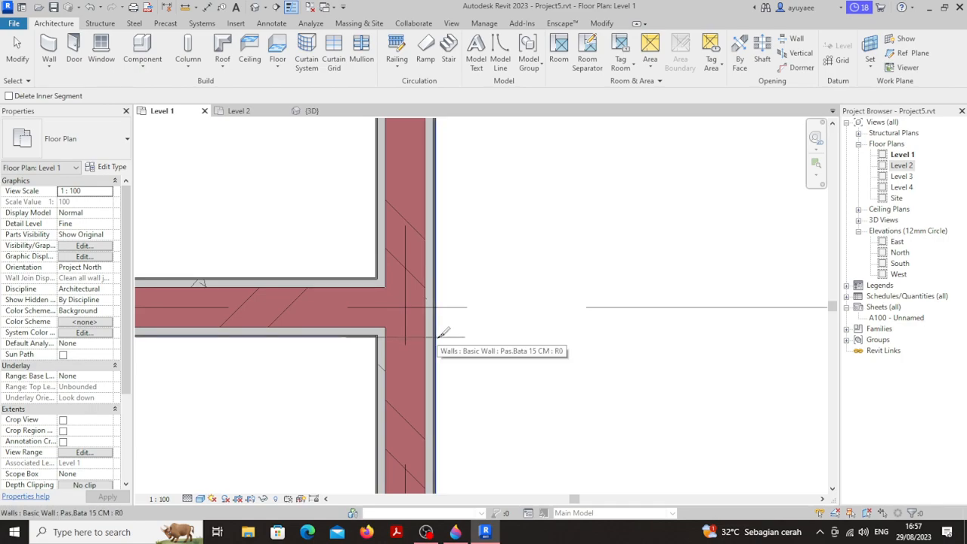
pyautogui.click(442, 334)
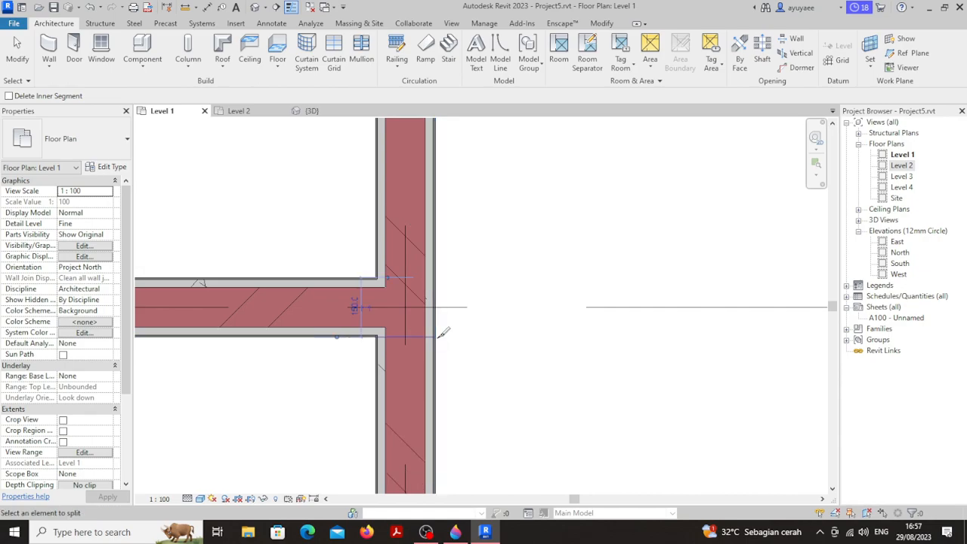
pyautogui.press('Escape')
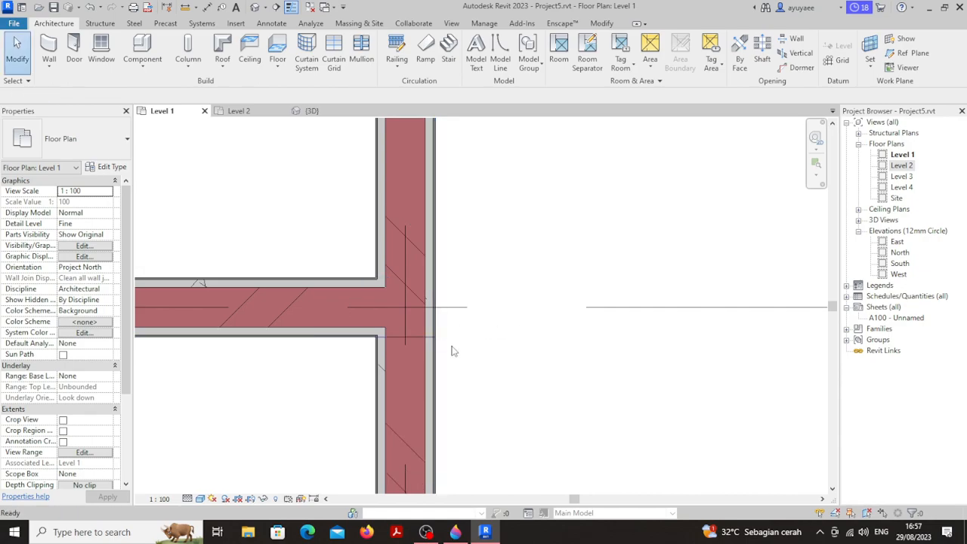
# Examine the two segments of the split grid 3 wall at grid B in the Level 1 plan and in 3D
pyautogui.click(429, 365)
pyautogui.scroll(-5, 505, 341)
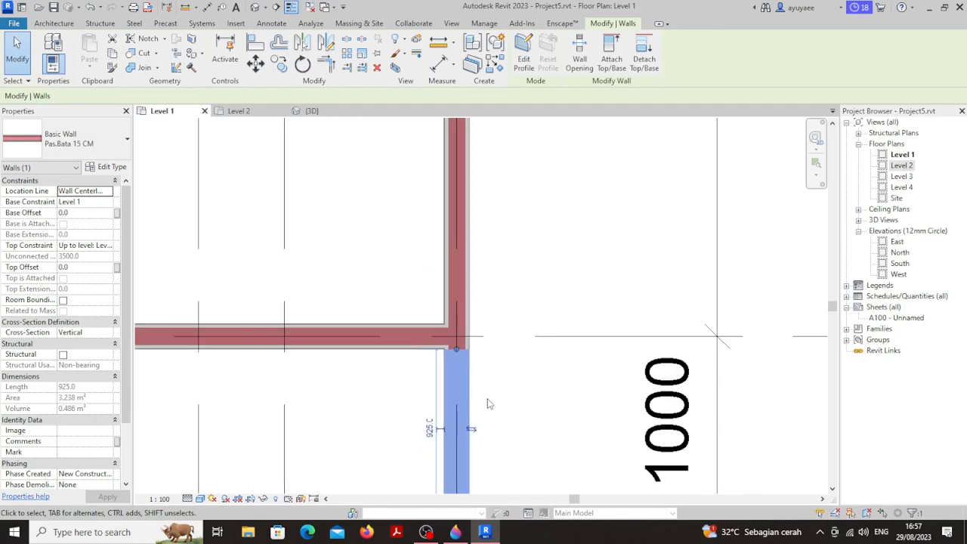
pyautogui.click(476, 295)
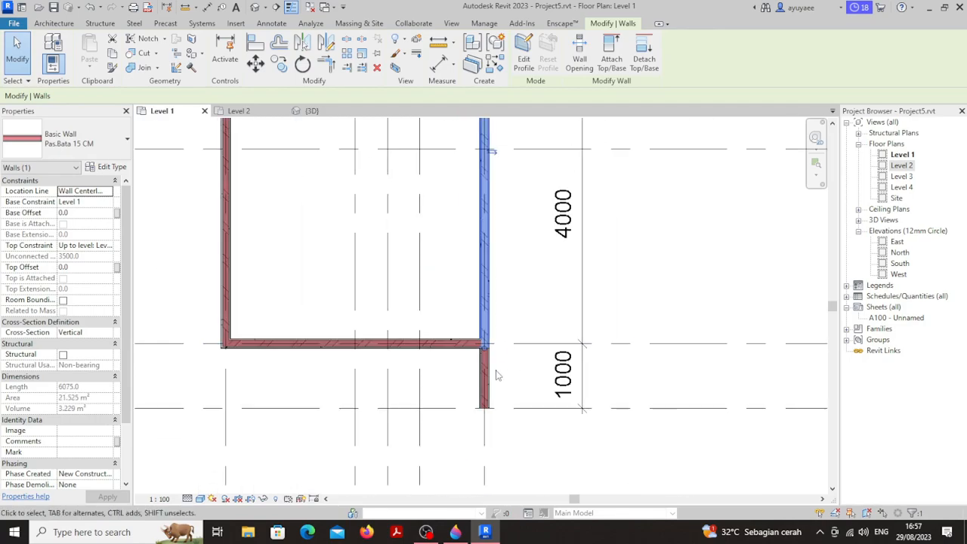
pyautogui.click(501, 317)
pyautogui.click(488, 303)
pyautogui.moveTo(494, 308); pyautogui.dragTo(495, 371, button='middle')
pyautogui.scroll(-1, 495, 373)
pyautogui.click(488, 427)
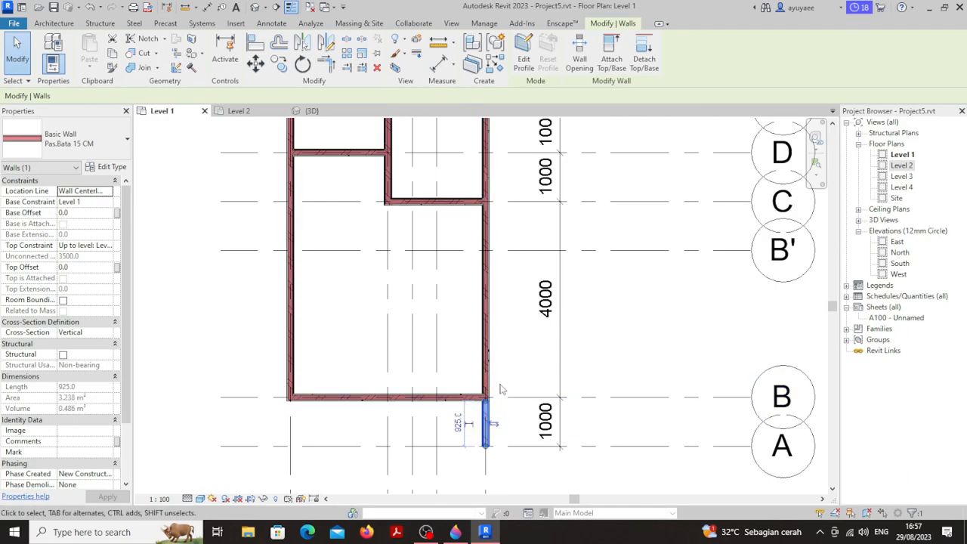
pyautogui.scroll(5, 446, 402)
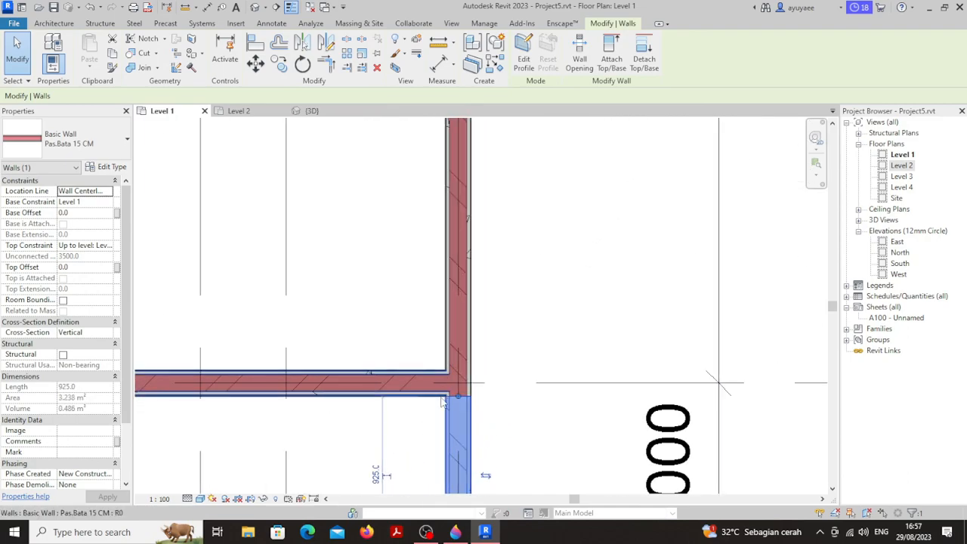
pyautogui.click(518, 428)
pyautogui.scroll(-4, 515, 378)
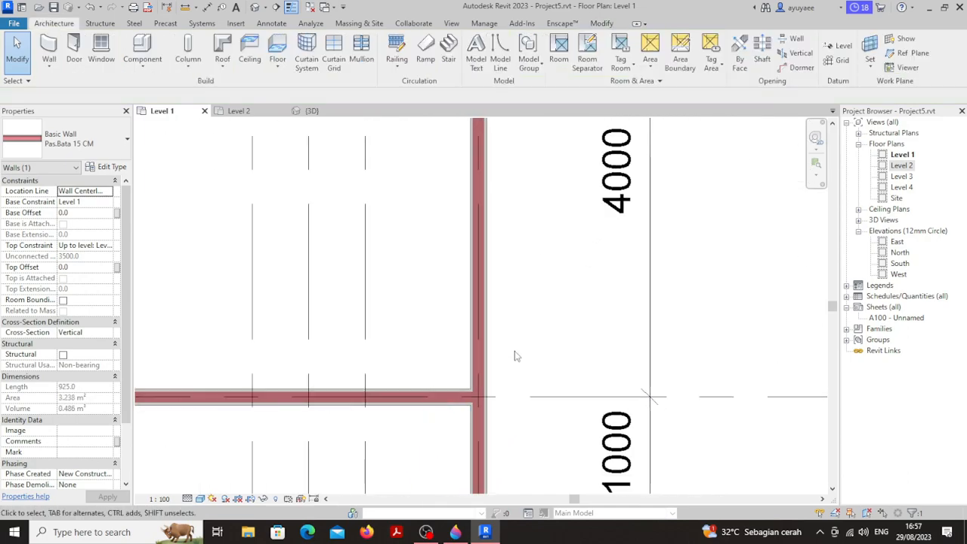
pyautogui.click(488, 427)
pyautogui.click(332, 114)
pyautogui.scroll(-3, 403, 243)
pyautogui.scroll(3, 611, 274)
pyautogui.click(657, 347)
pyautogui.keyDown('shift'); pyautogui.moveTo(657, 348); pyautogui.dragTo(596, 348, button='middle'); pyautogui.keyUp('shift')
pyautogui.scroll(-2, 596, 349)
pyautogui.keyDown('shift'); pyautogui.moveTo(535, 378); pyautogui.dragTo(489, 356, button='middle'); pyautogui.keyUp('shift')
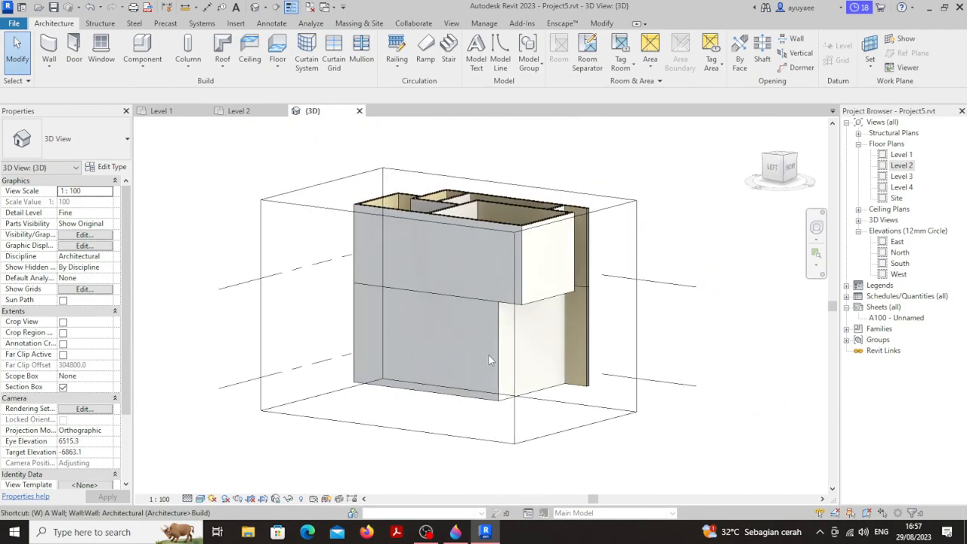
# Duplicate the wall type Pas.Bata 15 CM Interior as Pas.Bata 15 CM eksterior
pyautogui.press('w')
pyautogui.press('a')
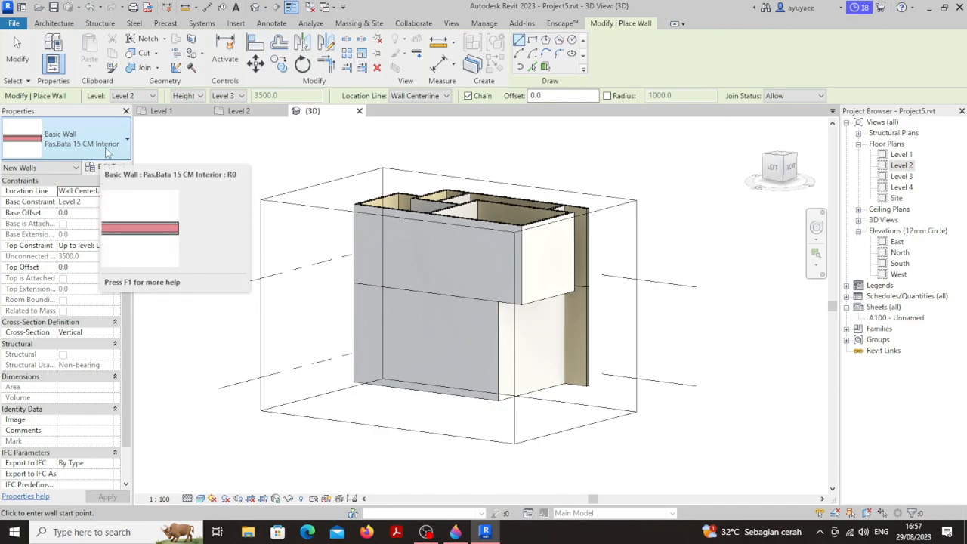
pyautogui.click(106, 167)
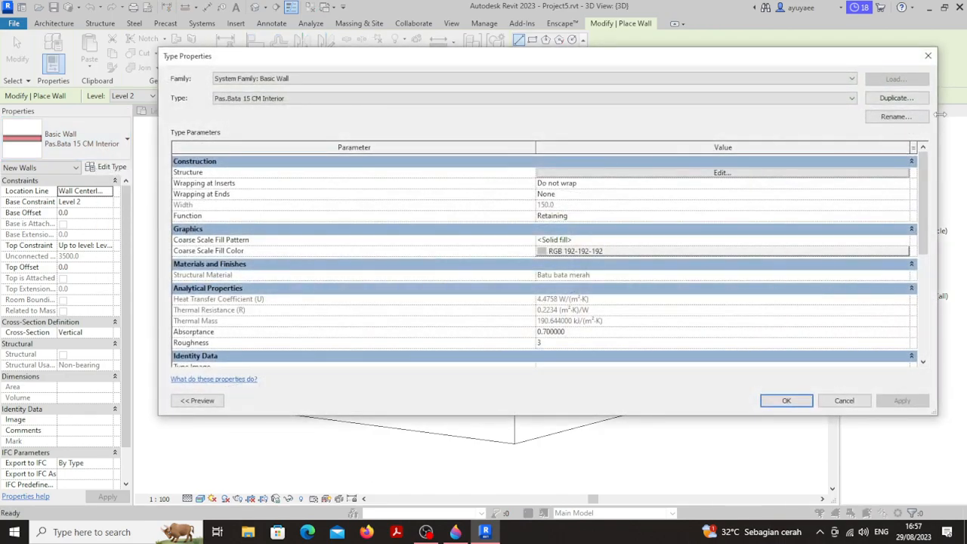
pyautogui.click(897, 98)
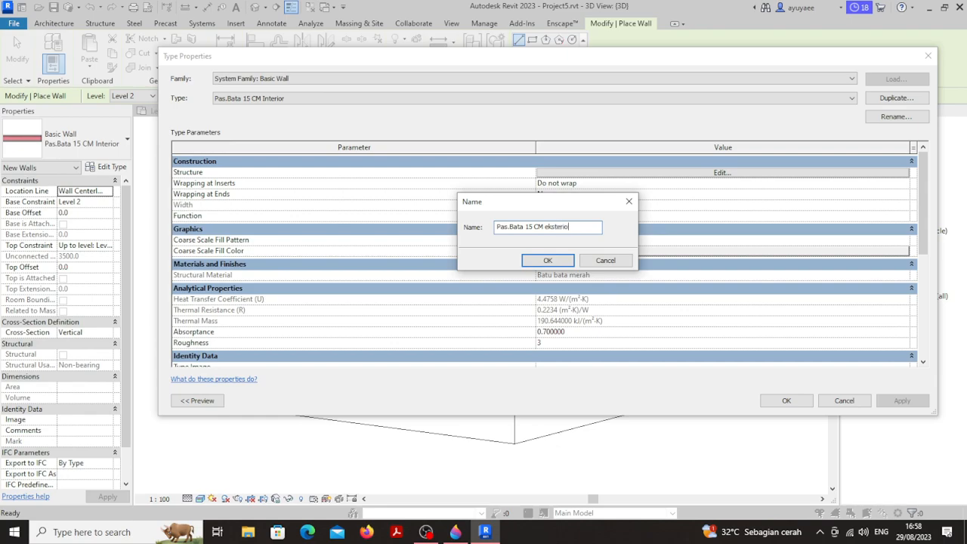
pyautogui.click(563, 261)
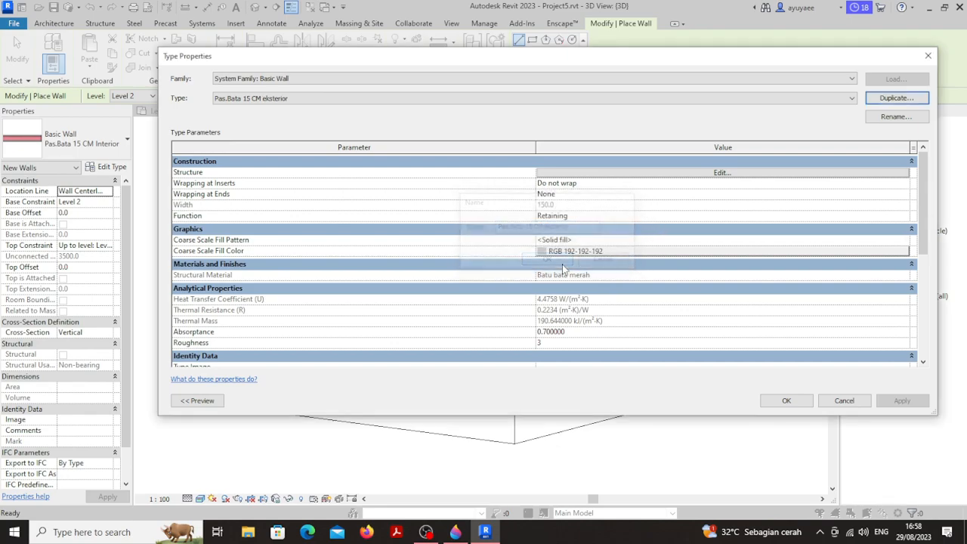
pyautogui.click(784, 401)
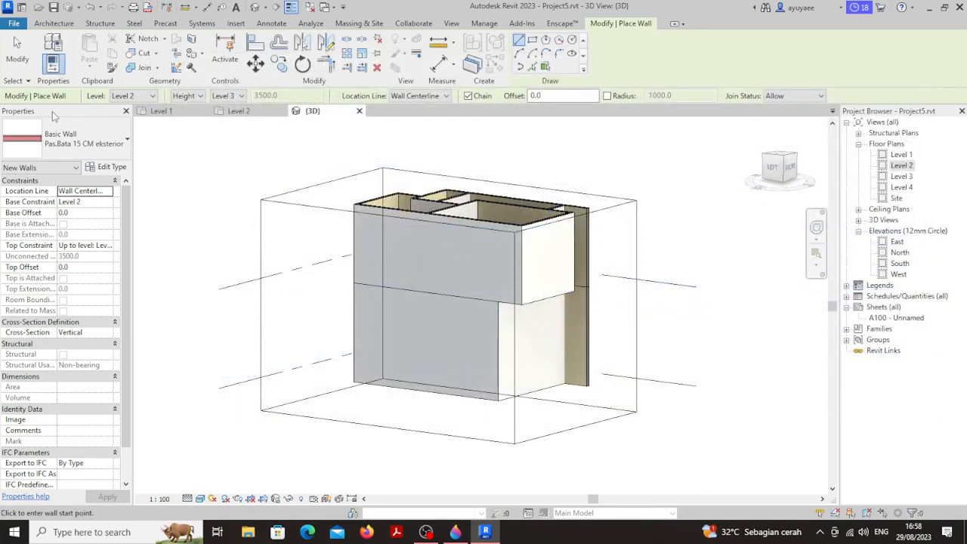
pyautogui.press('Escape')
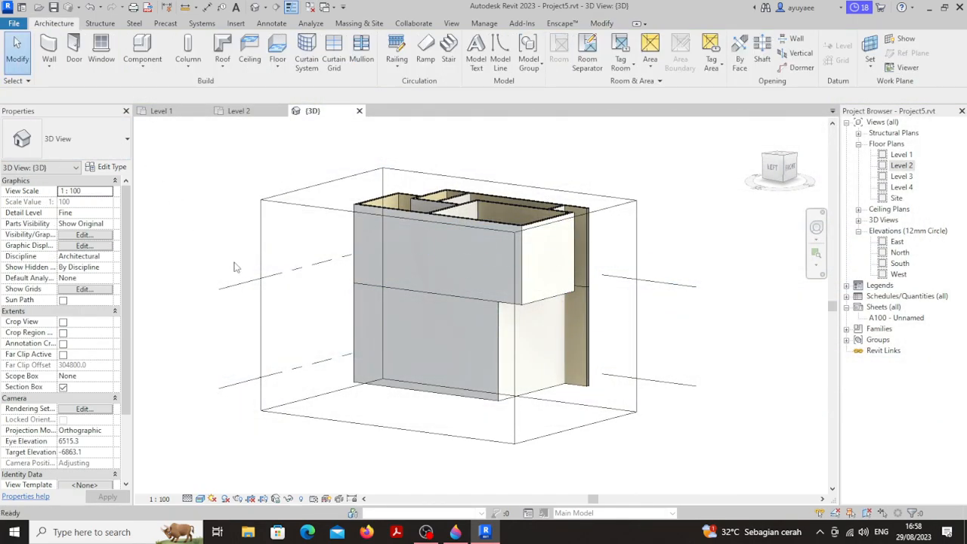
# Change the Level 1 wall segment projecting past the front wall to the type Pas.Bata 15 CM eksterior
pyautogui.click(585, 333)
pyautogui.scroll(4, 584, 327)
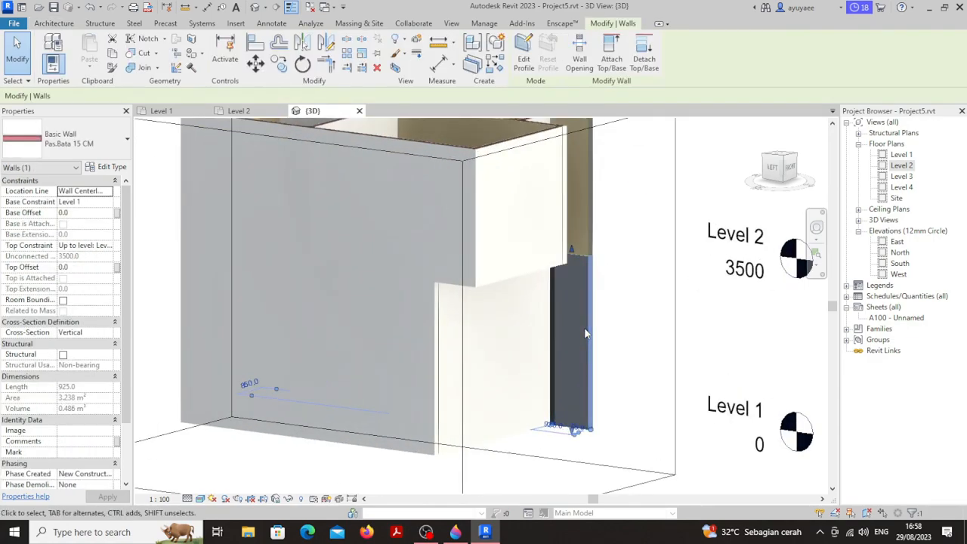
pyautogui.scroll(-3, 584, 327)
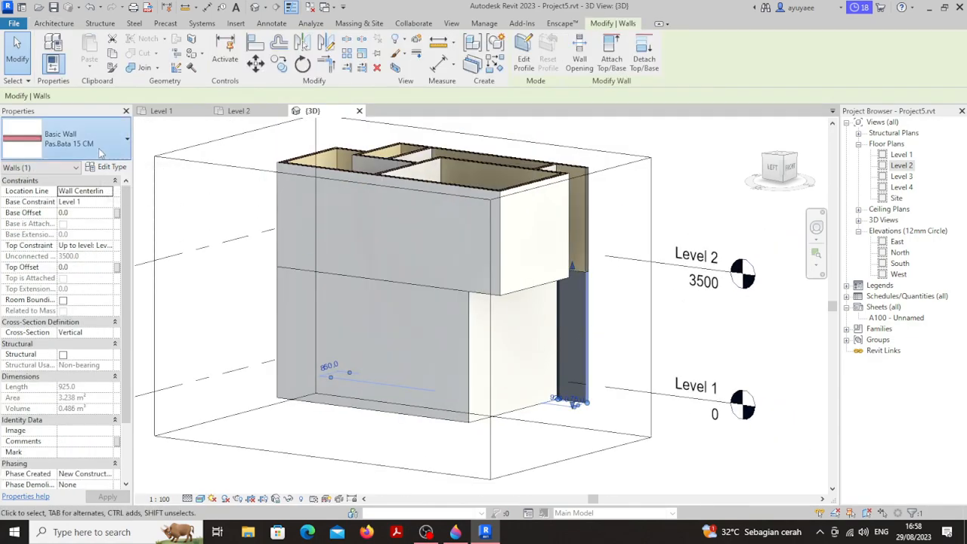
pyautogui.click(101, 153)
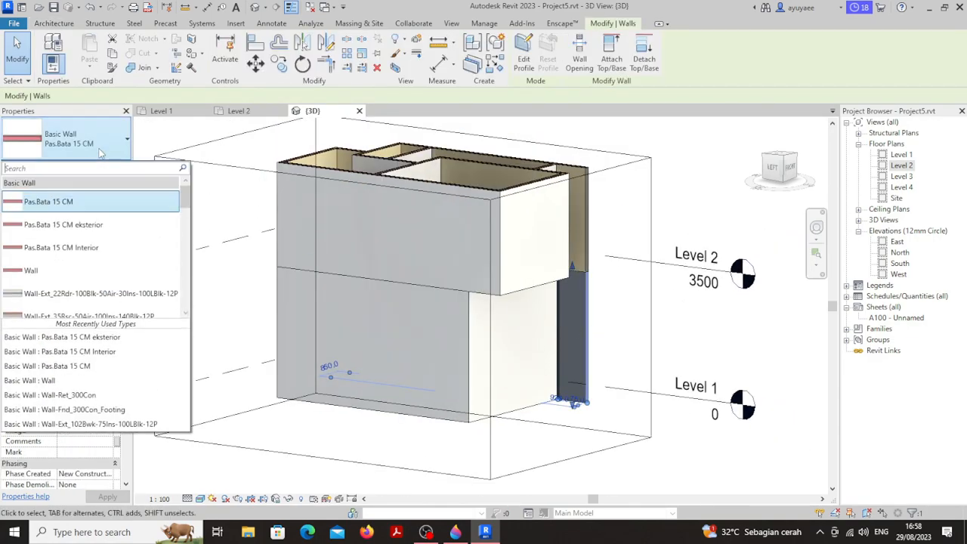
pyautogui.click(100, 229)
pyautogui.click(699, 329)
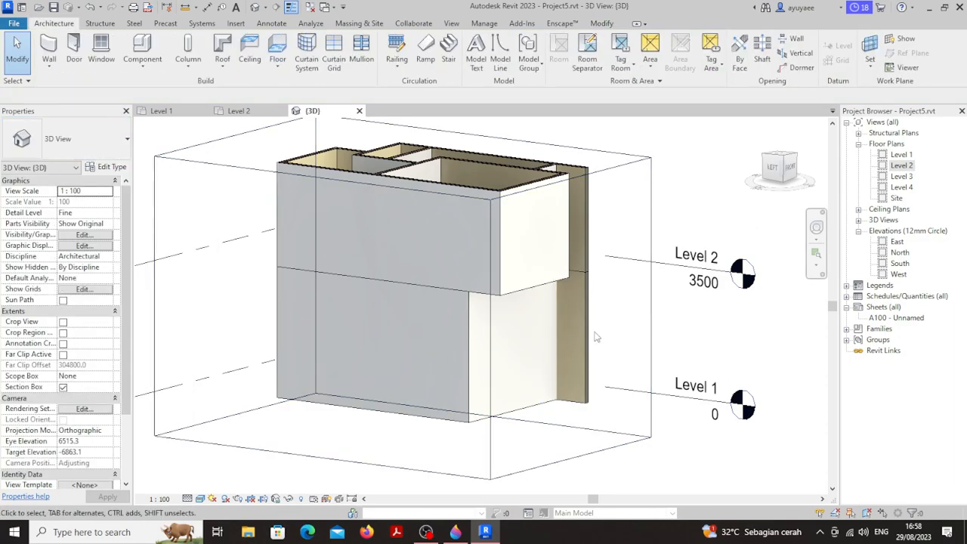
pyautogui.click(580, 320)
pyautogui.keyDown('shift'); pyautogui.moveTo(580, 318); pyautogui.dragTo(655, 332, button='middle'); pyautogui.keyUp('shift')
pyautogui.click(680, 284)
pyautogui.keyDown('shift'); pyautogui.moveTo(680, 284); pyautogui.dragTo(630, 317, button='middle'); pyautogui.keyUp('shift')
pyautogui.click(108, 167)
pyautogui.press('Escape')
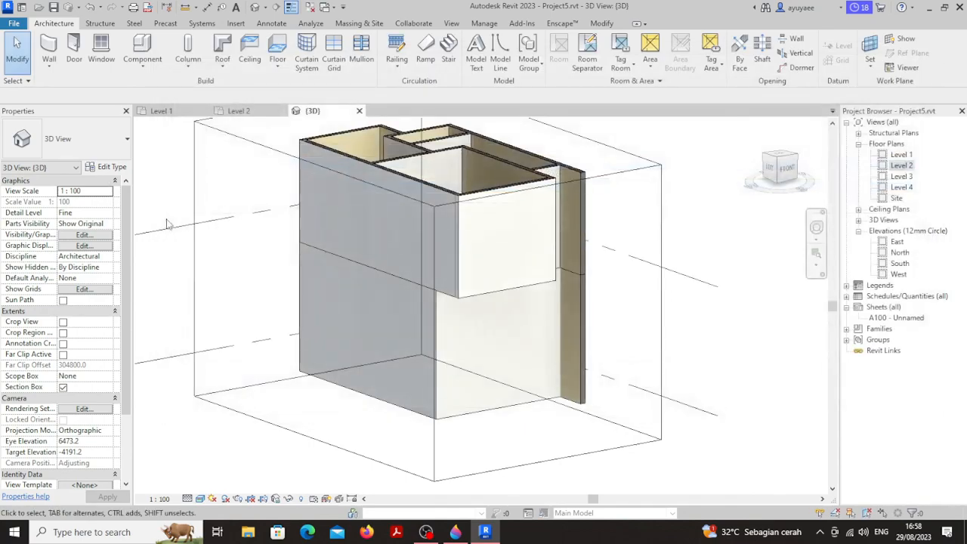
# Set the Finish 1 [4] layer material of the wall type Pas.Bata 15 CM eksterior to CAT EKSTERIOR
pyautogui.press('w')
pyautogui.press('a')
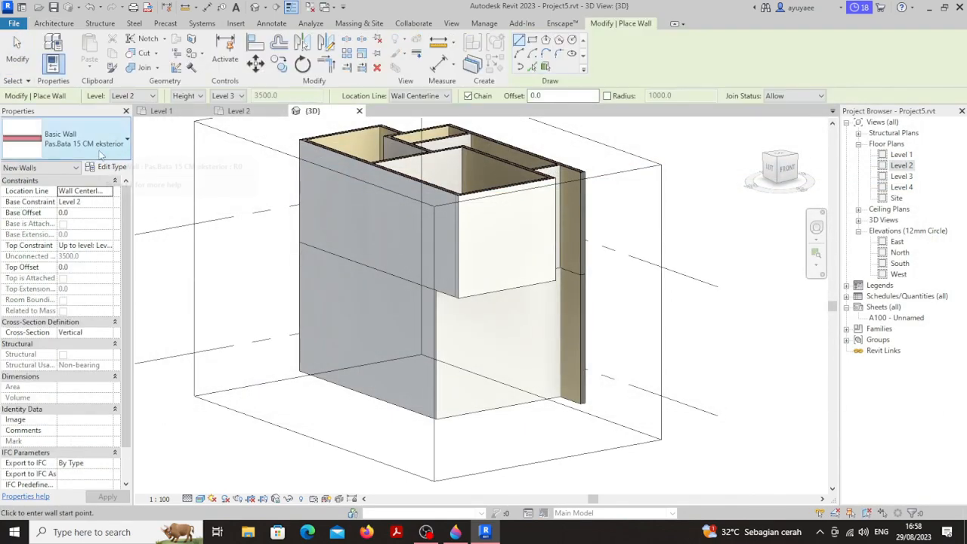
pyautogui.click(108, 168)
pyautogui.click(671, 173)
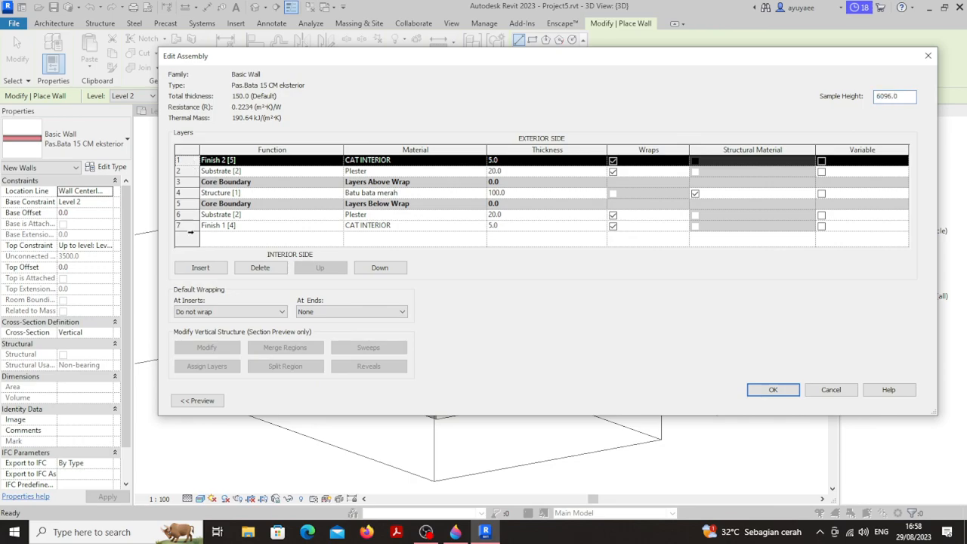
pyautogui.click(189, 226)
pyautogui.click(481, 225)
pyautogui.click(481, 225)
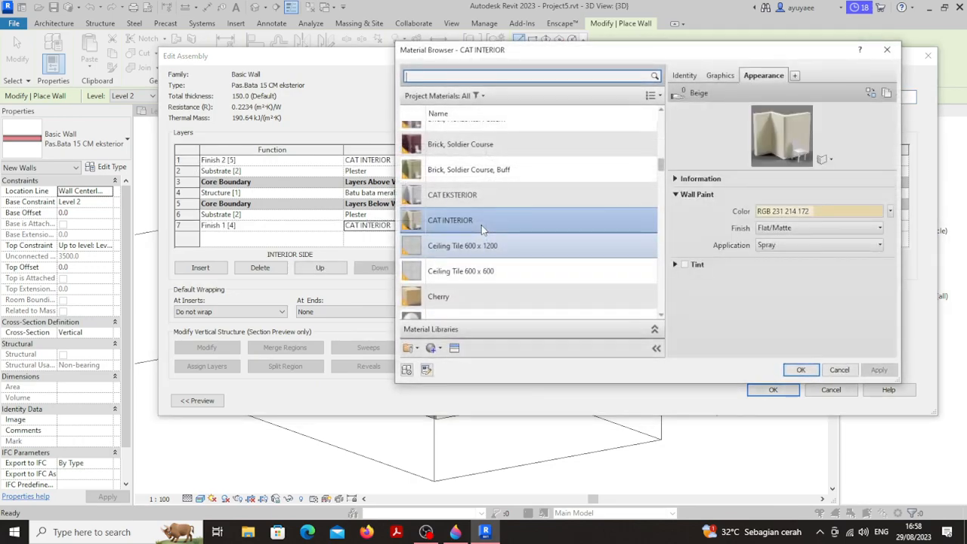
pyautogui.click(484, 205)
pyautogui.click(801, 370)
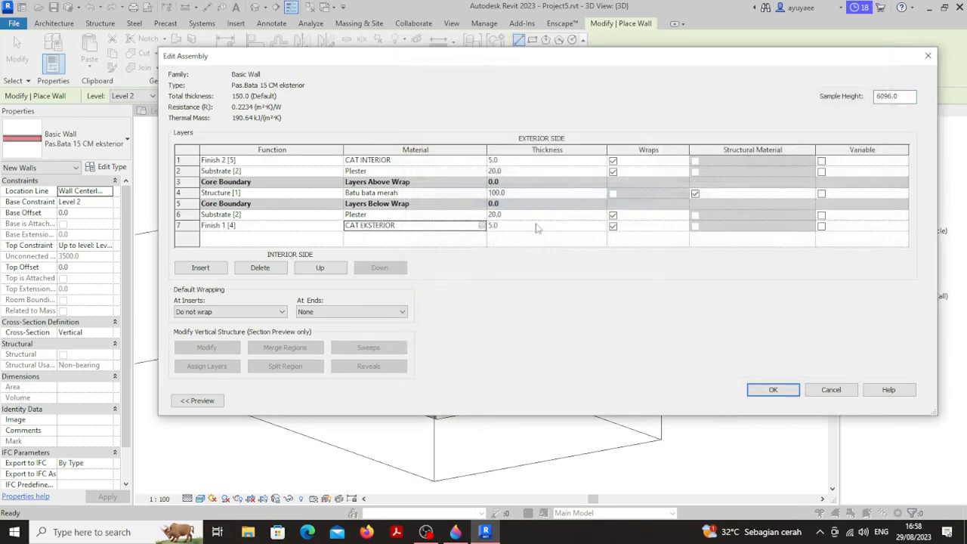
# Set the Finish 2 [5] layer material of the same exterior wall type to CAT EKSTERIOR and apply the type changes
pyautogui.click(482, 161)
pyautogui.click(482, 161)
pyautogui.click(476, 195)
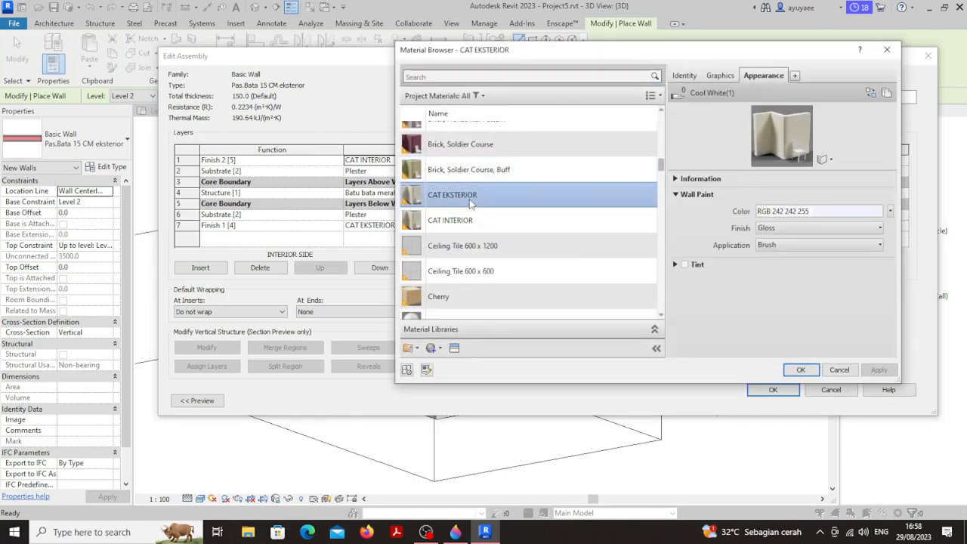
pyautogui.click(801, 370)
pyautogui.click(773, 389)
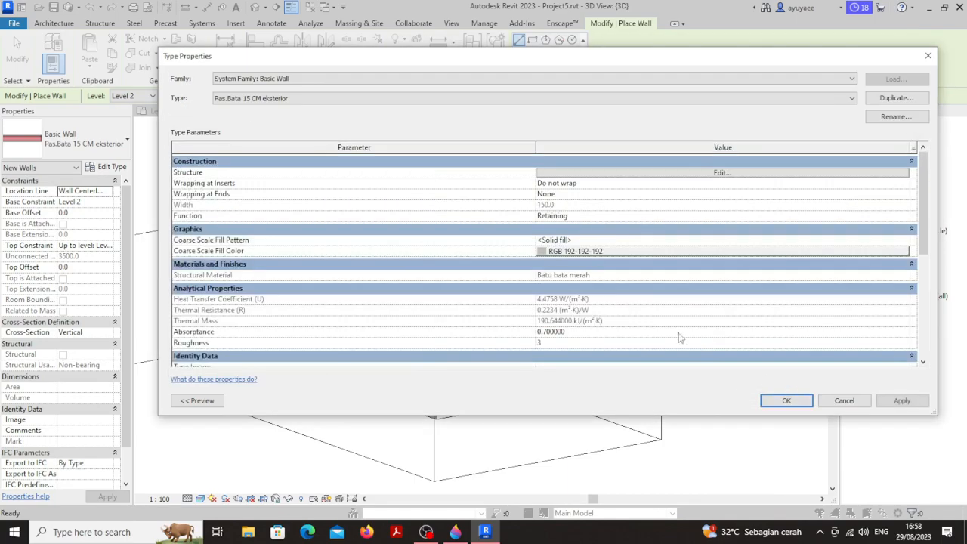
pyautogui.click(813, 400)
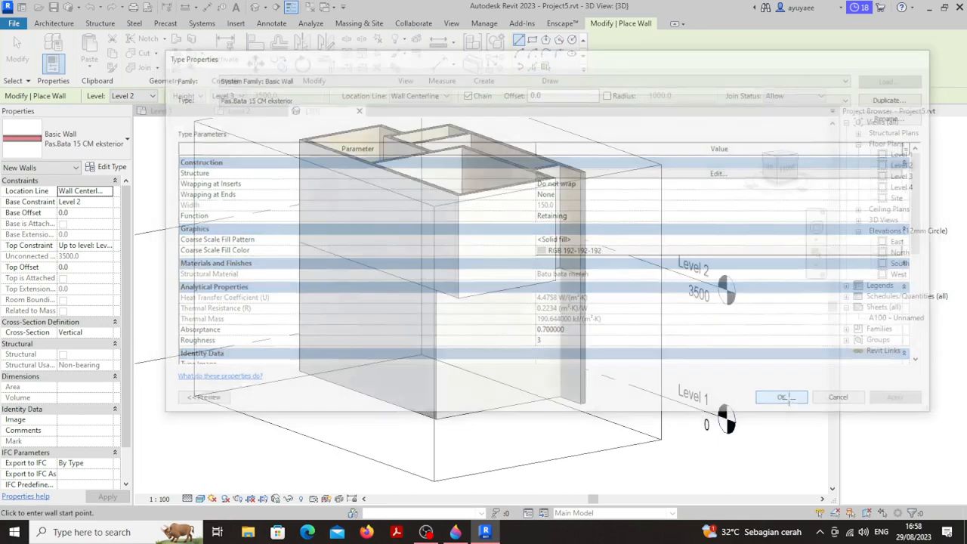
pyautogui.click(16, 59)
# Raise the top of the 3D section box above the Level 2 walls towards Level 3
pyautogui.scroll(-2, 280, 219)
pyautogui.keyDown('shift'); pyautogui.moveTo(463, 306); pyautogui.dragTo(215, 284, button='middle'); pyautogui.keyUp('shift')
pyautogui.scroll(5, 460, 328)
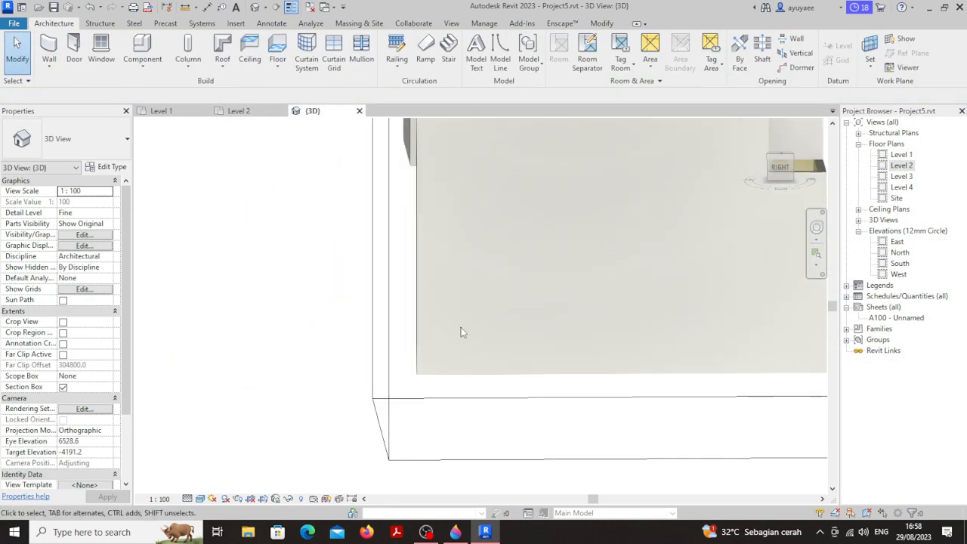
pyautogui.keyDown('shift'); pyautogui.moveTo(611, 335); pyautogui.dragTo(544, 288, button='middle'); pyautogui.keyUp('shift')
pyautogui.scroll(2, 509, 295)
pyautogui.click(510, 295)
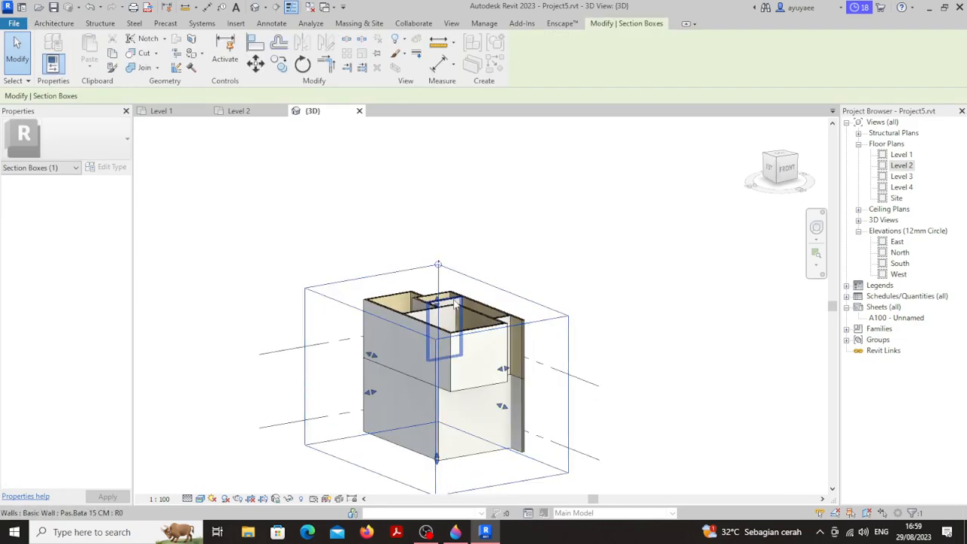
pyautogui.moveTo(437, 302); pyautogui.dragTo(437, 270)
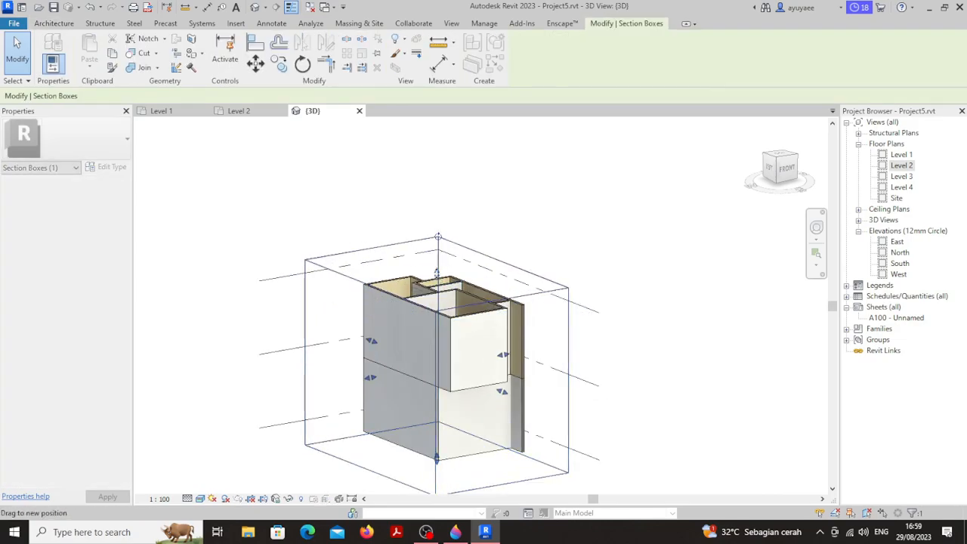
pyautogui.keyDown('shift'); pyautogui.moveTo(474, 245); pyautogui.dragTo(476, 403, button='middle'); pyautogui.keyUp('shift')
pyautogui.moveTo(572, 320); pyautogui.dragTo(578, 244, button='middle')
pyautogui.click(616, 246)
# Change the five inner partition walls on Level 2 to the type Pas.Bata 15 CM Interior
pyautogui.keyDown('shift'); pyautogui.moveTo(539, 280); pyautogui.dragTo(428, 250, button='middle'); pyautogui.keyUp('shift')
pyautogui.click(426, 289)
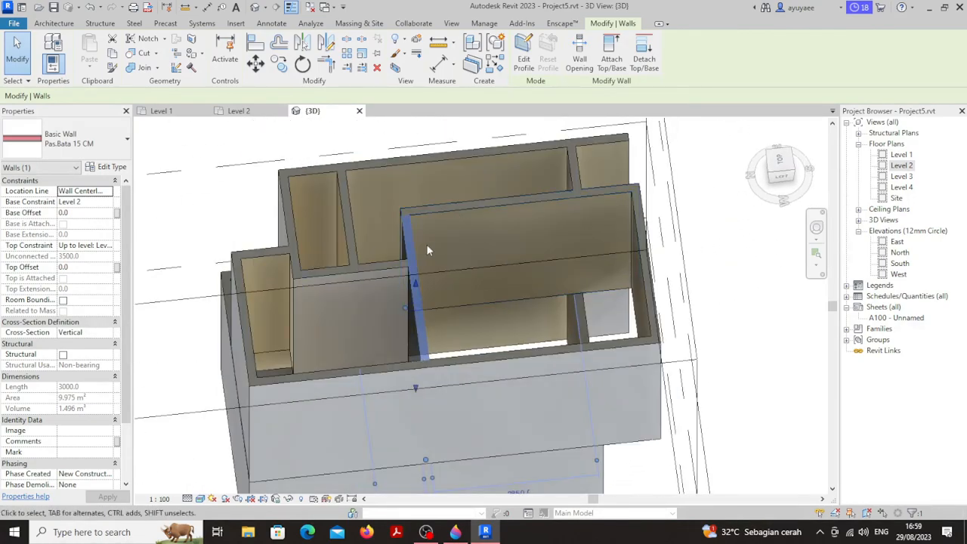
pyautogui.keyDown('ctrl'); pyautogui.click(386, 266); pyautogui.keyUp('ctrl')
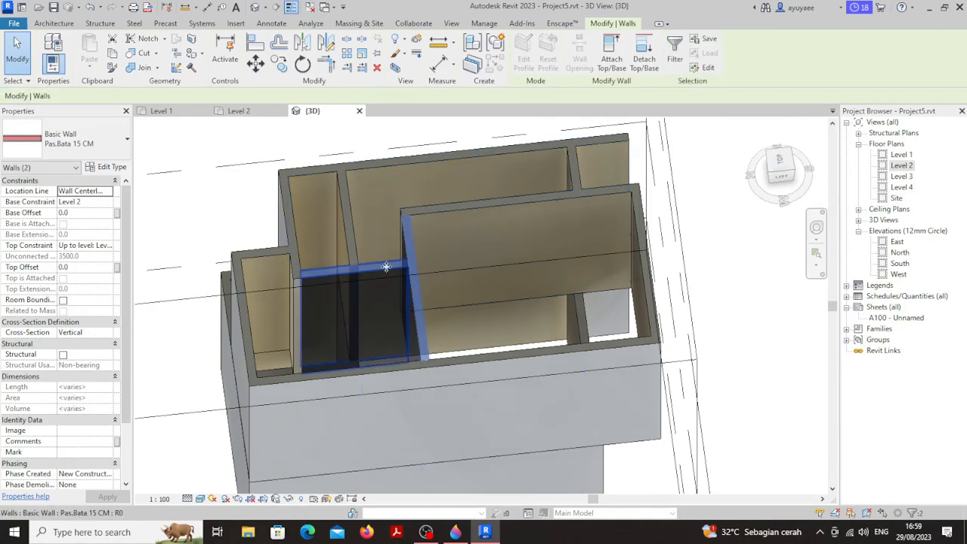
pyautogui.keyDown('ctrl'); pyautogui.click(355, 240); pyautogui.keyUp('ctrl')
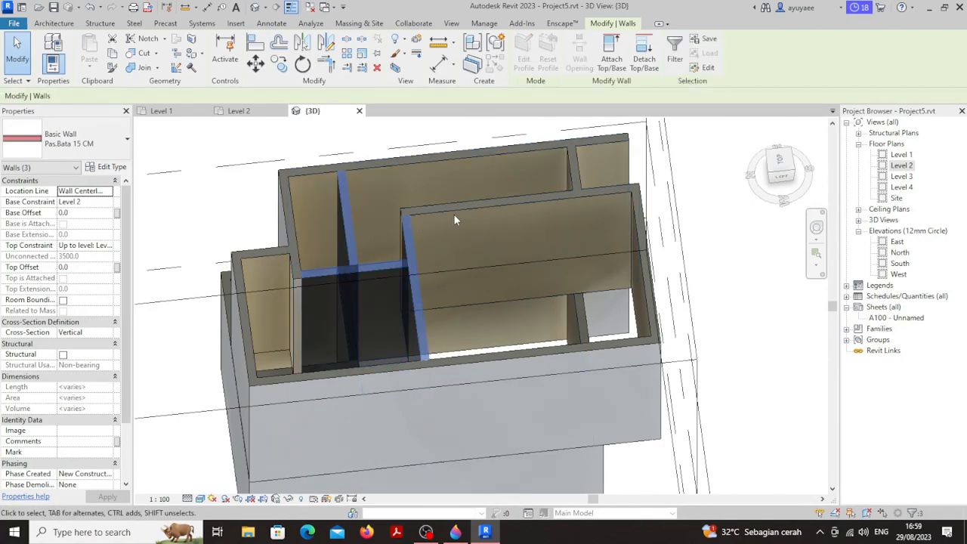
pyautogui.keyDown('ctrl'); pyautogui.click(456, 211); pyautogui.keyUp('ctrl')
pyautogui.moveTo(457, 211)
pyautogui.keyDown('shift'); pyautogui.mouseDown(button='middle')
pyautogui.moveTo(519, 225)
pyautogui.moveTo(574, 220)
pyautogui.moveTo(622, 190)
pyautogui.moveTo(584, 393)
pyautogui.moveTo(529, 355)
pyautogui.moveTo(503, 275)
pyautogui.mouseUp(button='middle'); pyautogui.keyUp('shift')
pyautogui.scroll(3, 370, 316)
pyautogui.keyDown('ctrl'); pyautogui.click(369, 306); pyautogui.keyUp('ctrl')
pyautogui.scroll(-4, 466, 277)
pyautogui.click(76, 148)
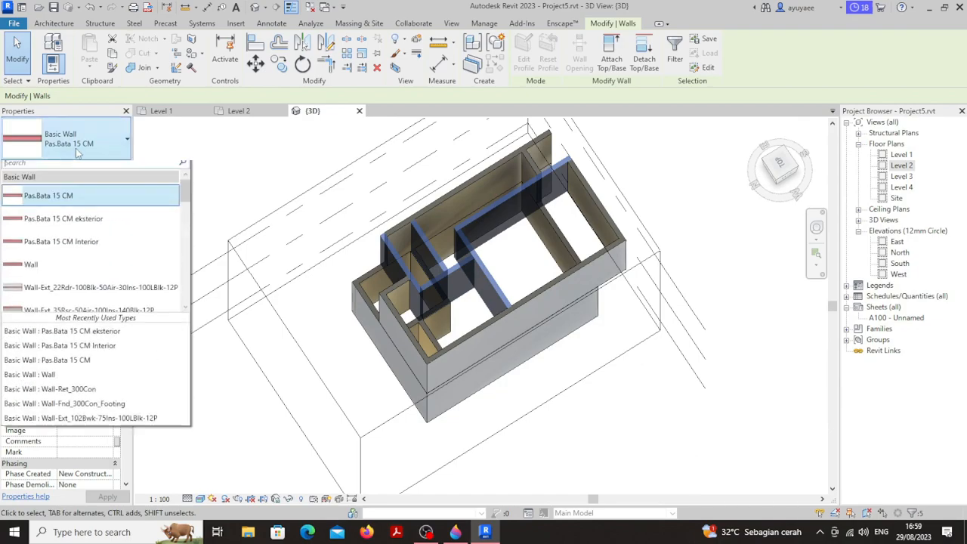
pyautogui.click(91, 249)
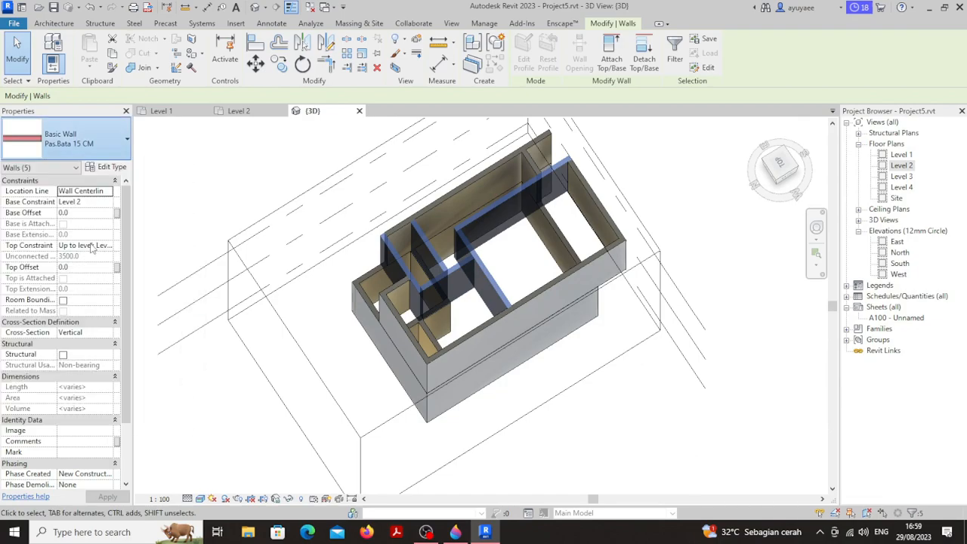
pyautogui.click(671, 411)
# Split the Level 2 partition along grid D at the outer face of the wall that joins it from grid E
pyautogui.keyDown('shift'); pyautogui.moveTo(671, 411); pyautogui.dragTo(590, 318, button='middle'); pyautogui.keyUp('shift')
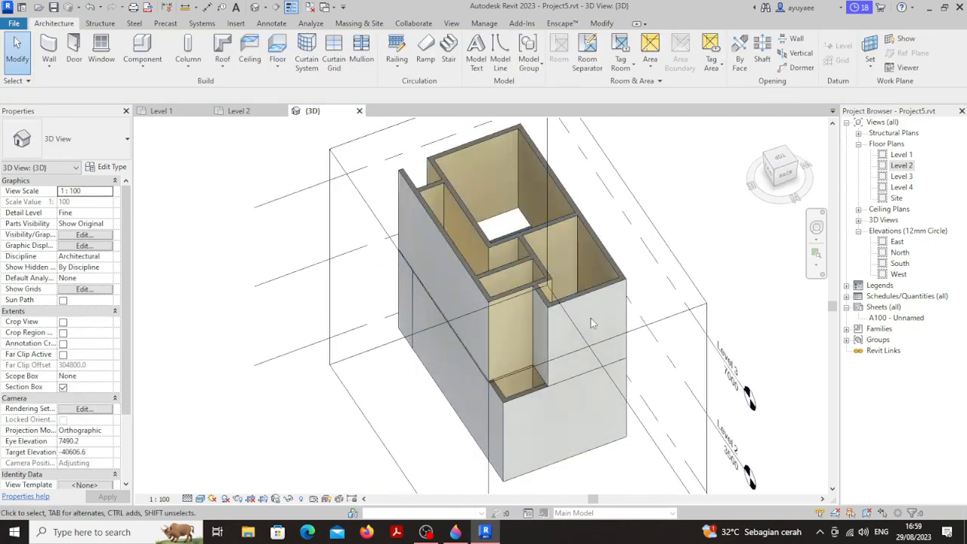
pyautogui.click(505, 301)
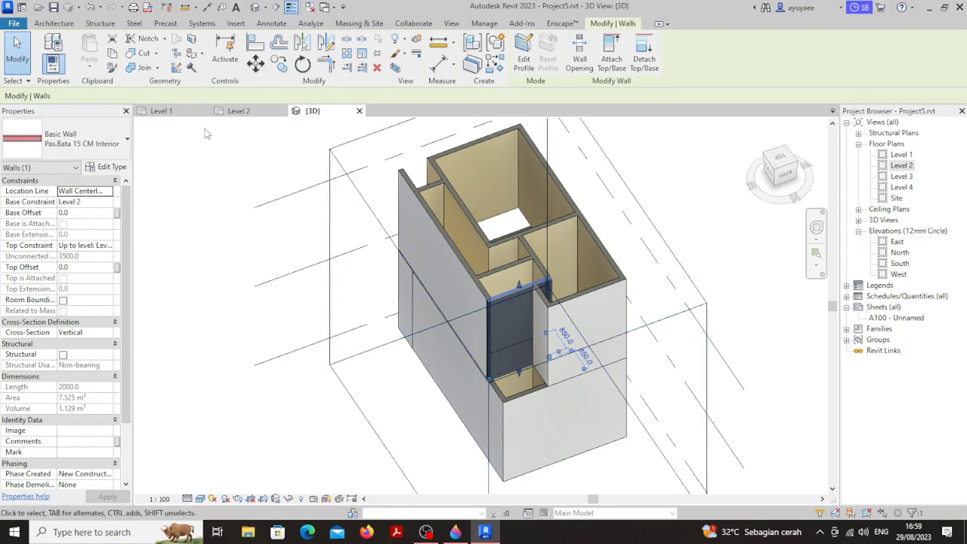
pyautogui.click(249, 112)
pyautogui.scroll(6, 408, 279)
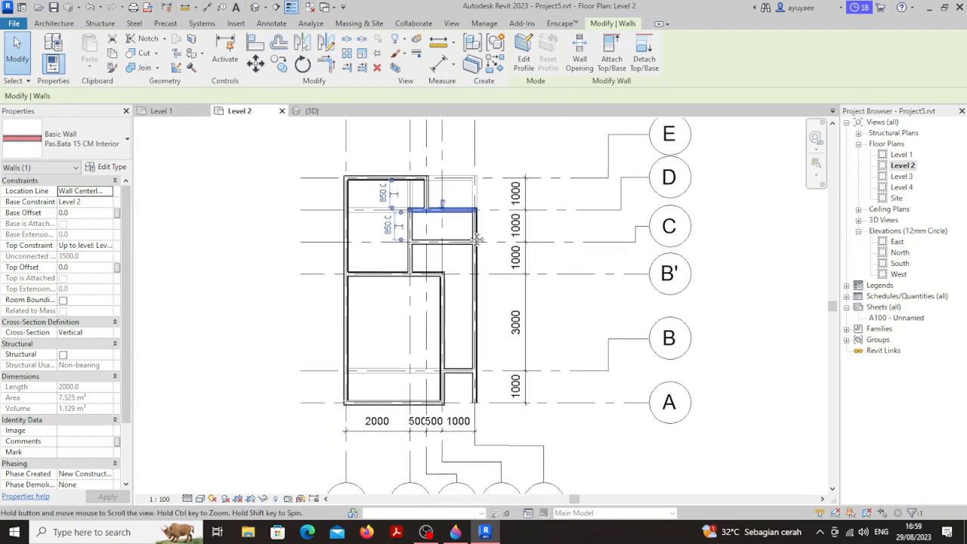
pyautogui.moveTo(407, 279); pyautogui.dragTo(400, 340, button='middle')
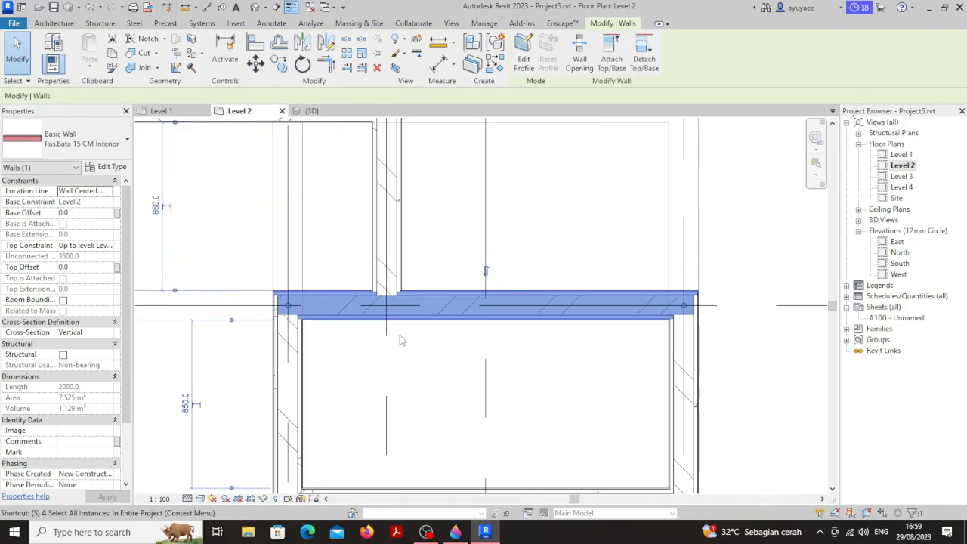
pyautogui.press('s')
pyautogui.press('l')
pyautogui.scroll(5, 404, 253)
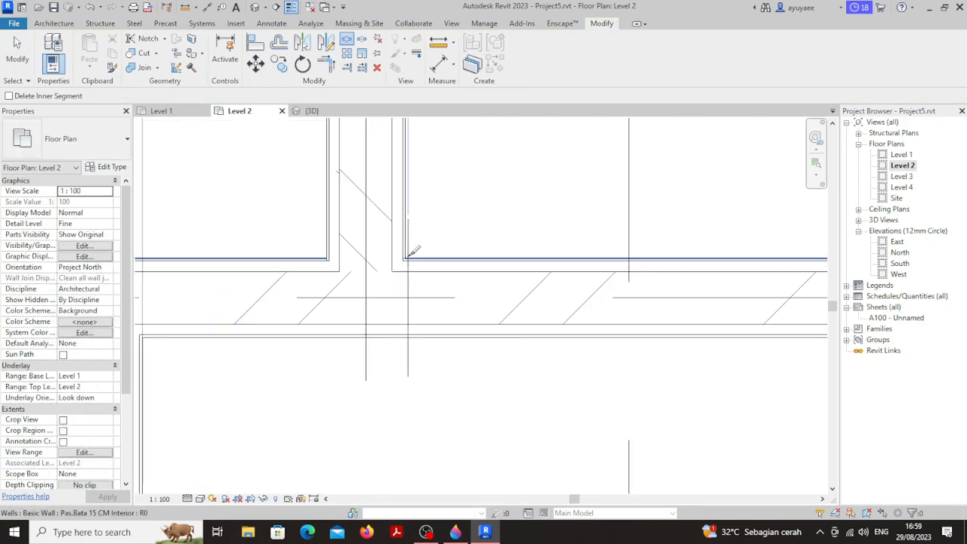
pyautogui.click(407, 257)
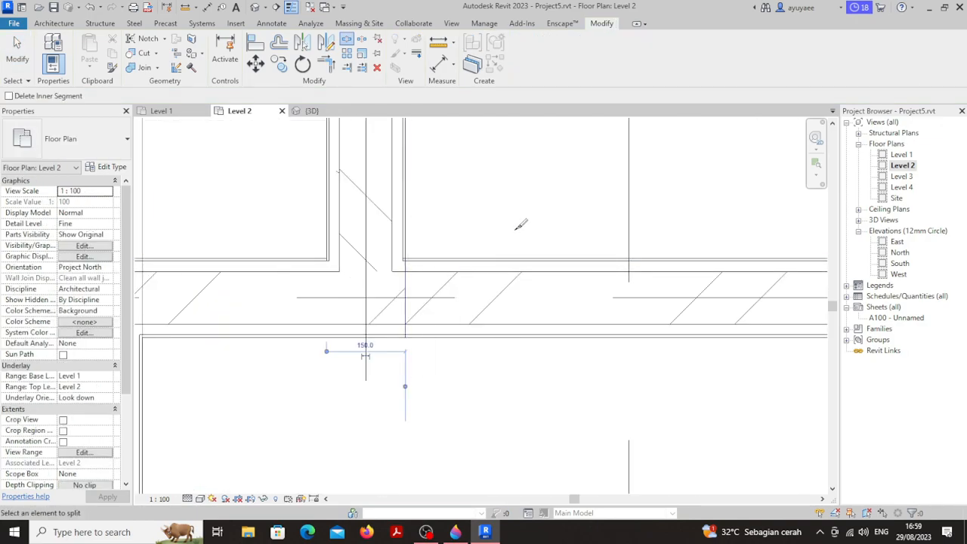
# Change the split-off outer segment of the grid D wall to the type Pas.Bata 15 CM
pyautogui.press('Escape')
pyautogui.click(472, 259)
pyautogui.click(89, 139)
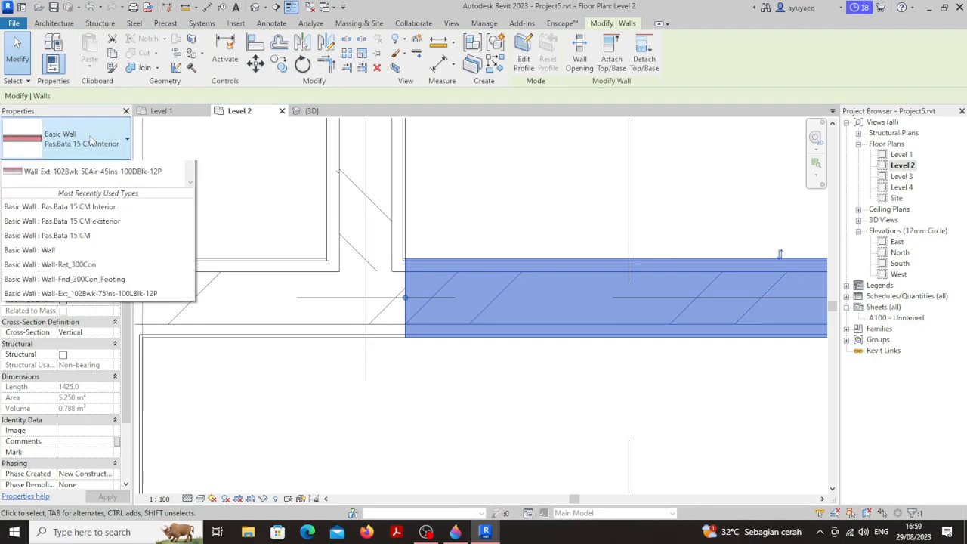
pyautogui.scroll(2, 85, 202)
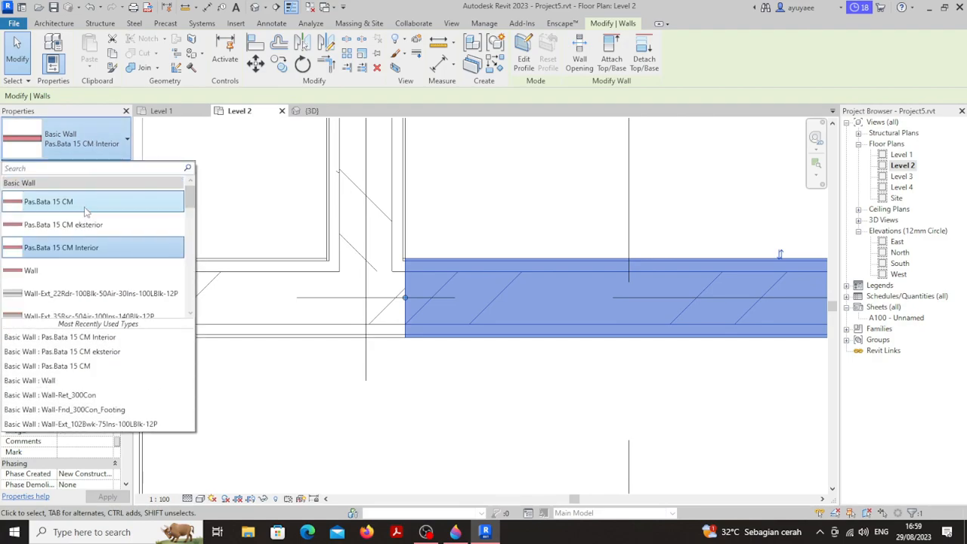
pyautogui.click(85, 210)
pyautogui.click(499, 213)
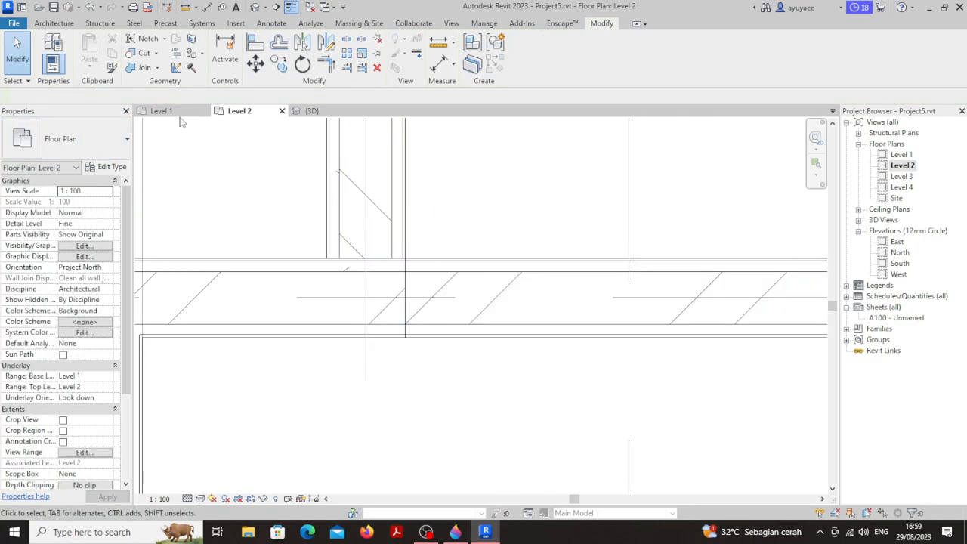
# Select the 4000 mm partition running to grid A in 3D and locate its grid B junction in the Level 2 plan
pyautogui.click(300, 116)
pyautogui.keyDown('shift'); pyautogui.moveTo(425, 239); pyautogui.dragTo(733, 369, button='middle'); pyautogui.keyUp('shift')
pyautogui.scroll(3, 627, 318)
pyautogui.moveTo(494, 294); pyautogui.dragTo(332, 369, button='middle')
pyautogui.click(315, 365)
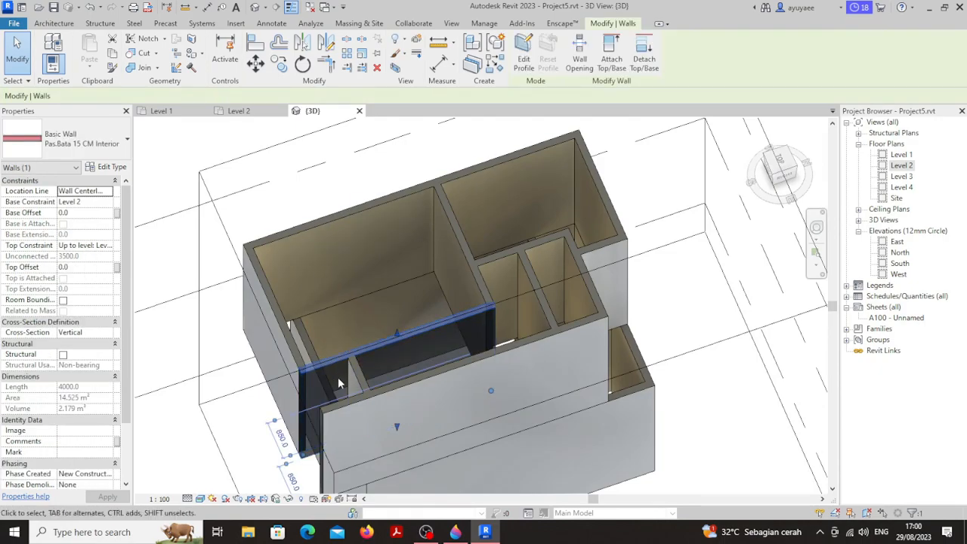
pyautogui.click(238, 111)
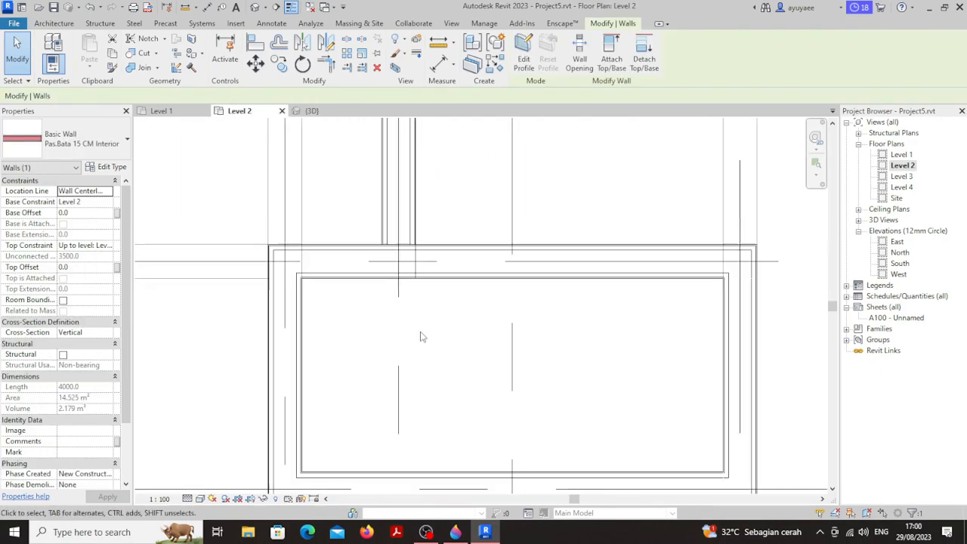
pyautogui.scroll(2, 453, 305)
pyautogui.moveTo(444, 480); pyautogui.dragTo(430, 344, button='middle')
pyautogui.scroll(4, 438, 349)
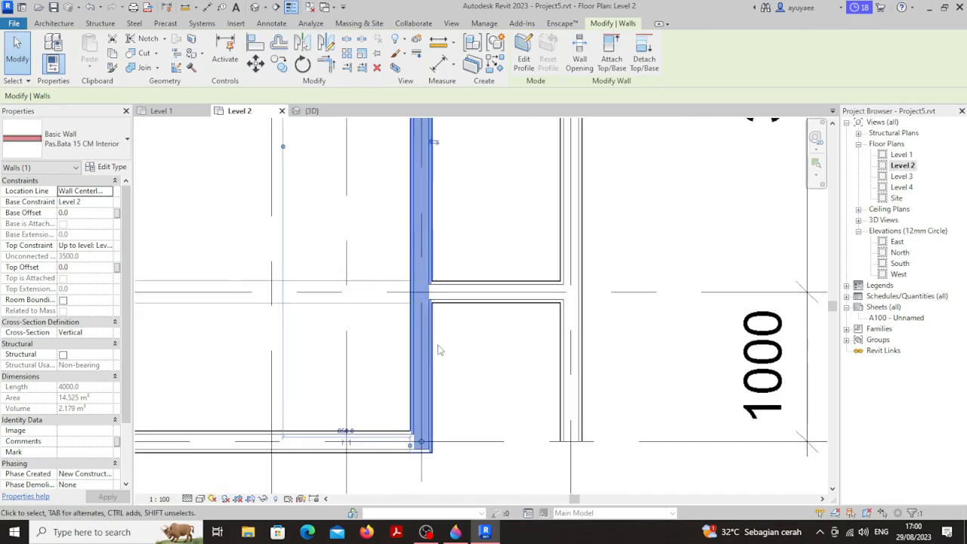
# Try to split the 4000 mm partition at its corner with the grid B cross wall
pyautogui.press('s')
pyautogui.press('l')
pyautogui.scroll(3, 438, 294)
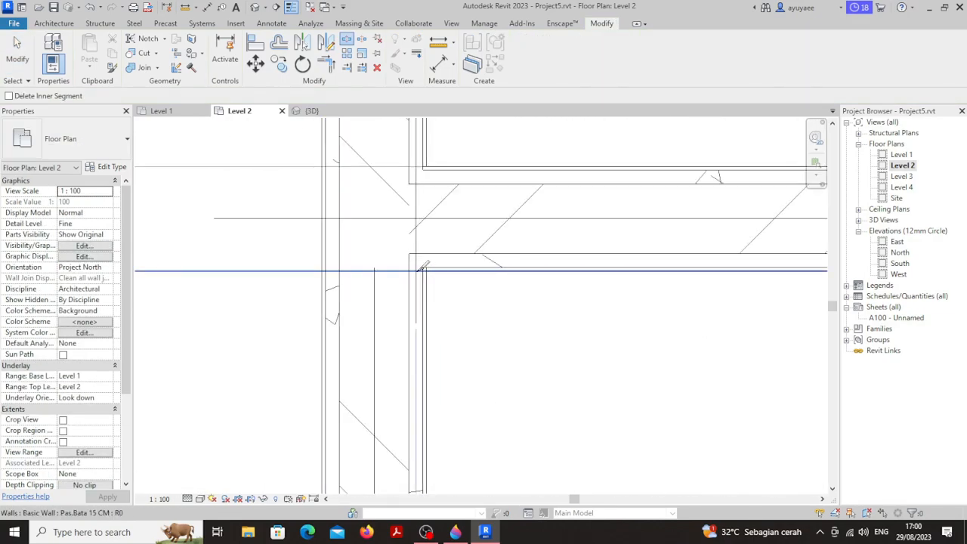
pyautogui.click(424, 268)
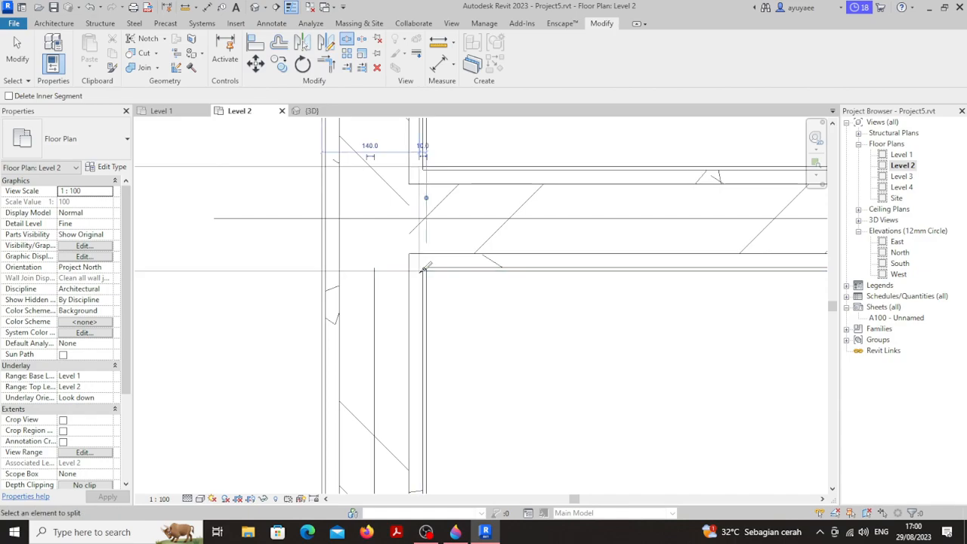
pyautogui.press('Escape')
pyautogui.click(422, 302)
pyautogui.scroll(-3, 422, 303)
pyautogui.click(445, 322)
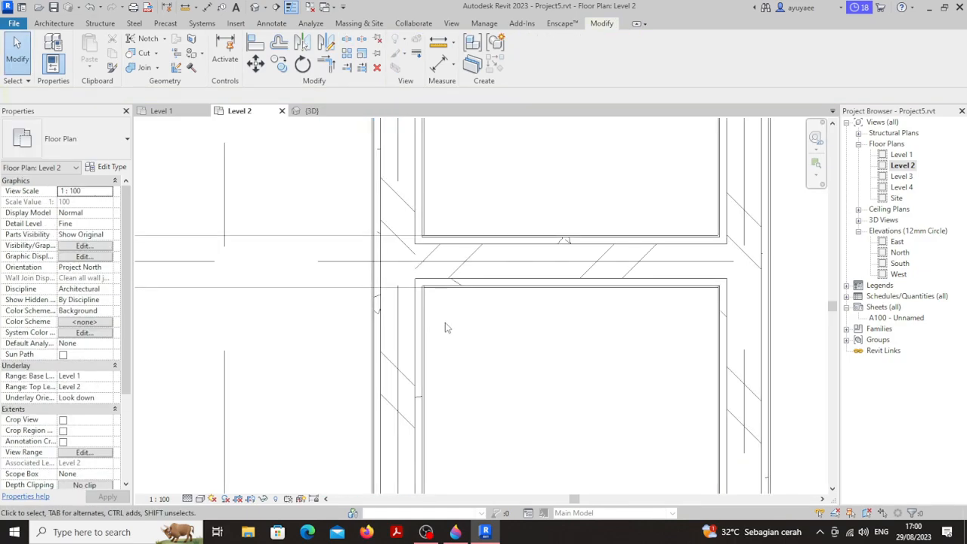
# Split the 4000 mm partition just past the grid B cross wall, separating the end segment towards grid A
pyautogui.press('l')
pyautogui.scroll(2, 389, 281)
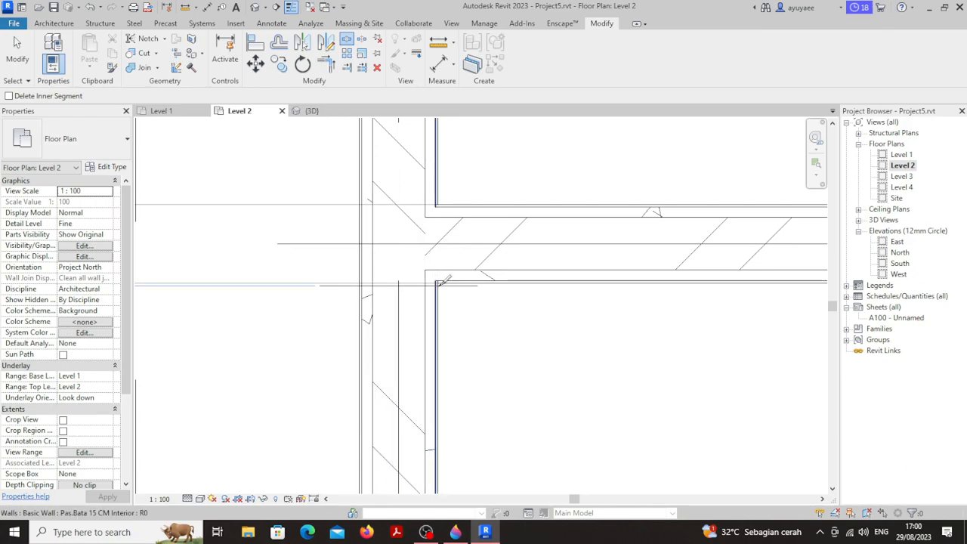
pyautogui.press('Escape')
pyautogui.click(426, 305)
pyautogui.scroll(-1, 426, 304)
pyautogui.scroll(-4, 426, 304)
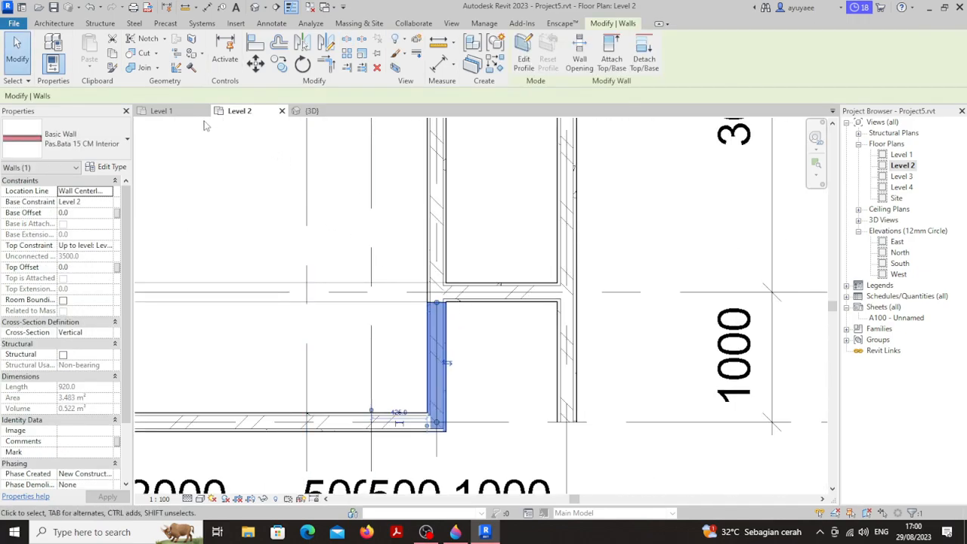
# Change the short split-off segment between grids B and A to the type Pas.Bata 15 CM
pyautogui.click(318, 113)
pyautogui.scroll(-3, 479, 334)
pyautogui.moveTo(556, 316)
pyautogui.keyDown('shift'); pyautogui.mouseDown(button='middle')
pyautogui.moveTo(572, 302)
pyautogui.moveTo(577, 239)
pyautogui.moveTo(567, 306)
pyautogui.mouseUp(button='middle'); pyautogui.keyUp('shift')
pyautogui.click(567, 307)
pyautogui.scroll(2, 376, 349)
pyautogui.moveTo(361, 335)
pyautogui.keyDown('shift'); pyautogui.mouseDown(button='middle')
pyautogui.moveTo(572, 338)
pyautogui.moveTo(404, 345)
pyautogui.moveTo(354, 328)
pyautogui.mouseUp(button='middle'); pyautogui.keyUp('shift')
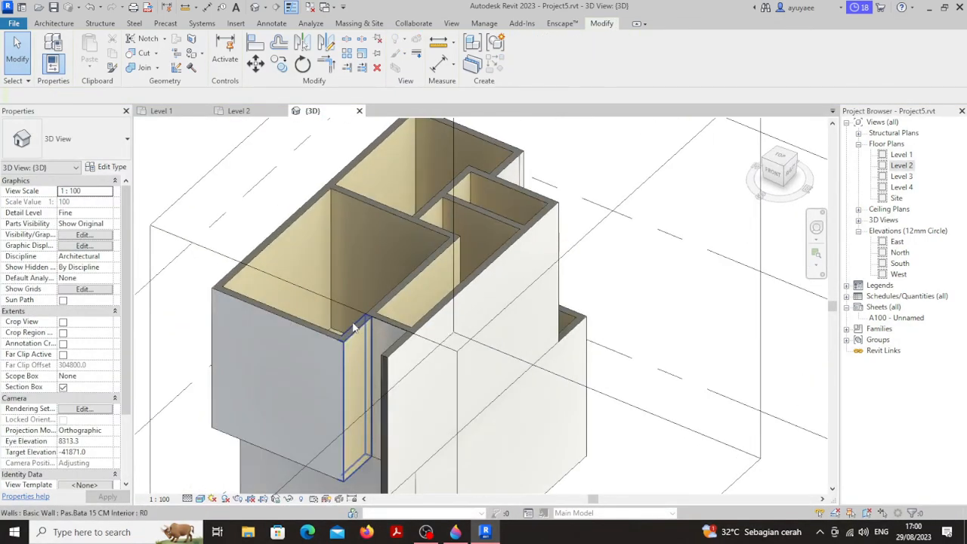
pyautogui.click(355, 329)
pyautogui.click(91, 139)
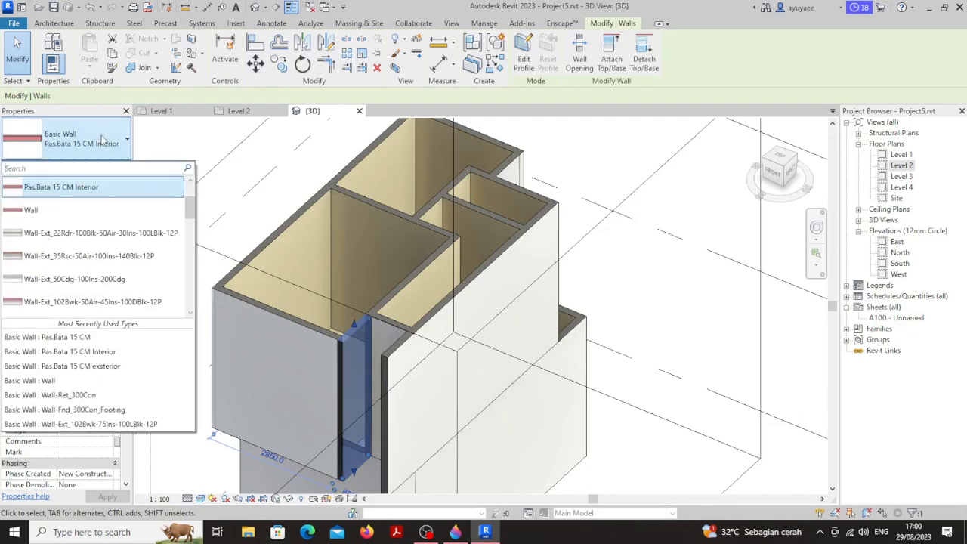
pyautogui.scroll(3, 95, 202)
pyautogui.click(76, 194)
pyautogui.click(612, 290)
# Split the 6000 mm outer side wall on Level 2 at the grid A-facing side of the grid B cross wall
pyautogui.keyDown('shift'); pyautogui.moveTo(612, 291); pyautogui.dragTo(423, 333, button='middle'); pyautogui.keyUp('shift')
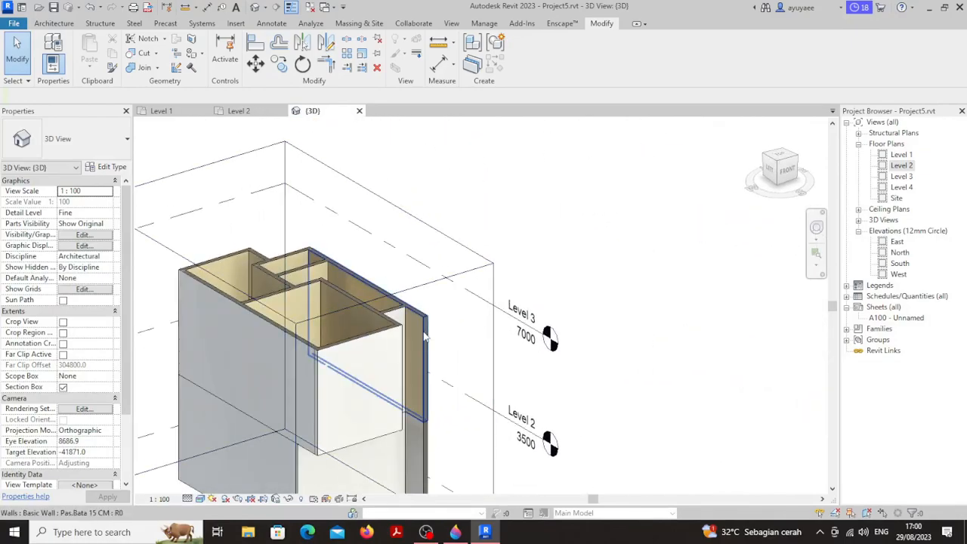
pyautogui.click(421, 332)
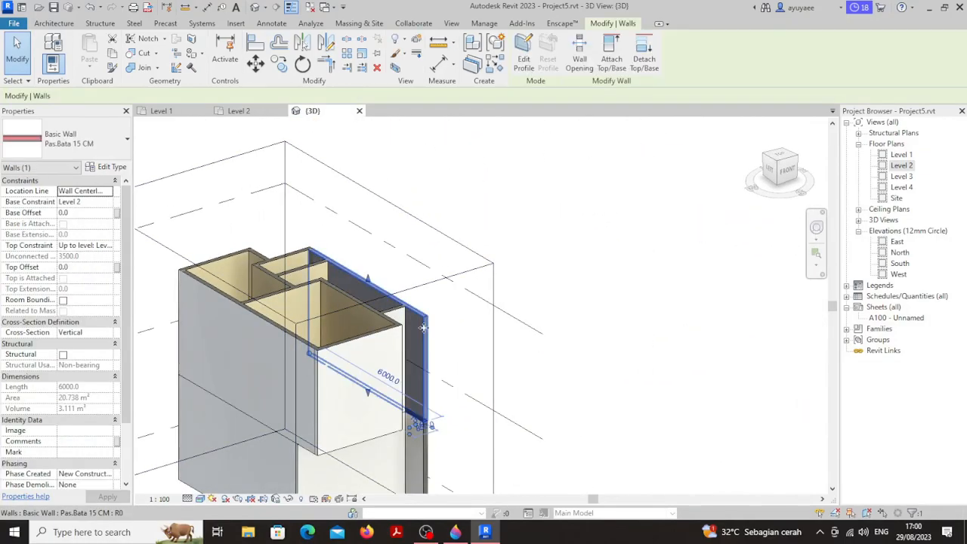
pyautogui.click(239, 111)
pyautogui.scroll(-3, 458, 308)
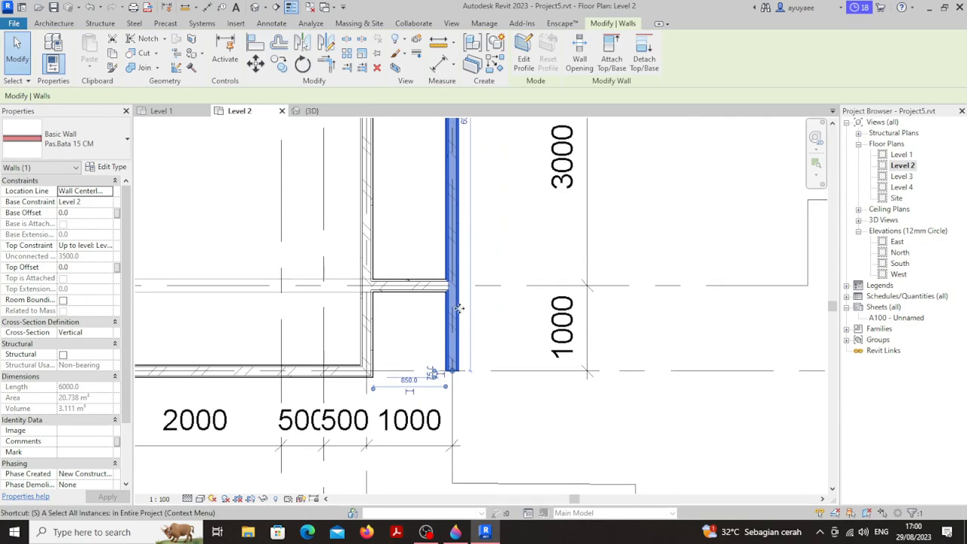
pyautogui.press('s')
pyautogui.press('l')
pyautogui.scroll(5, 458, 308)
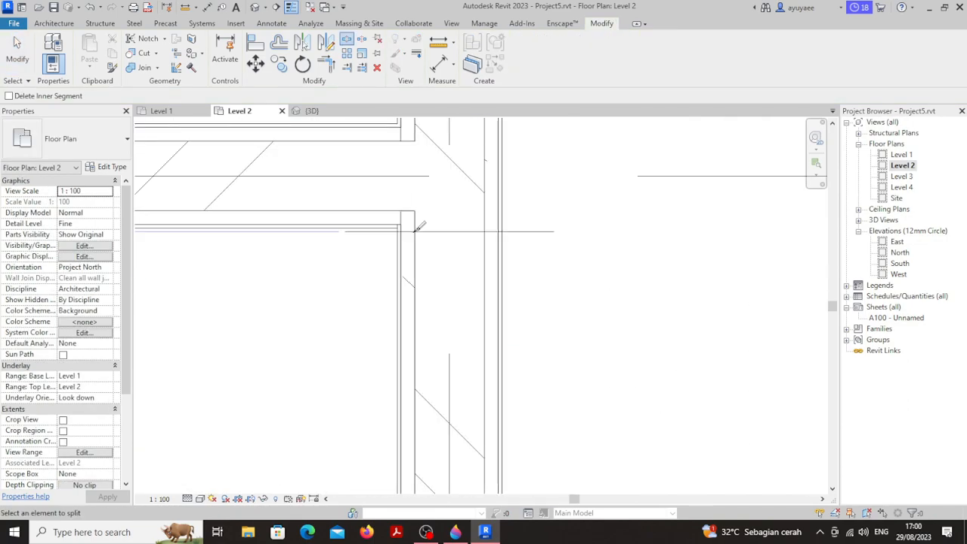
pyautogui.click(410, 224)
# Change the projecting end segment of the outer side wall to Pas.Bata 15 CM eksterior and review the model in 3D
pyautogui.press('Escape')
pyautogui.click(500, 279)
pyautogui.scroll(-4, 500, 279)
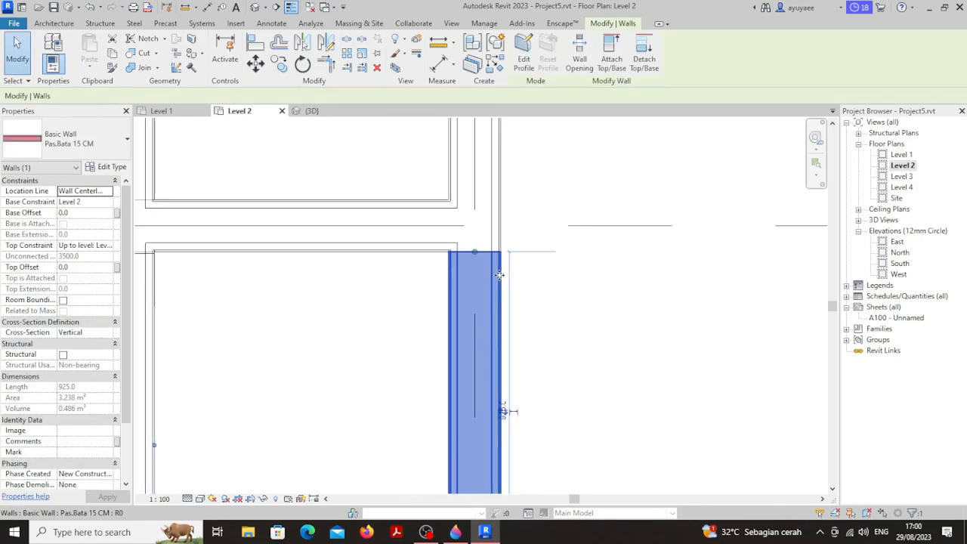
pyautogui.click(90, 149)
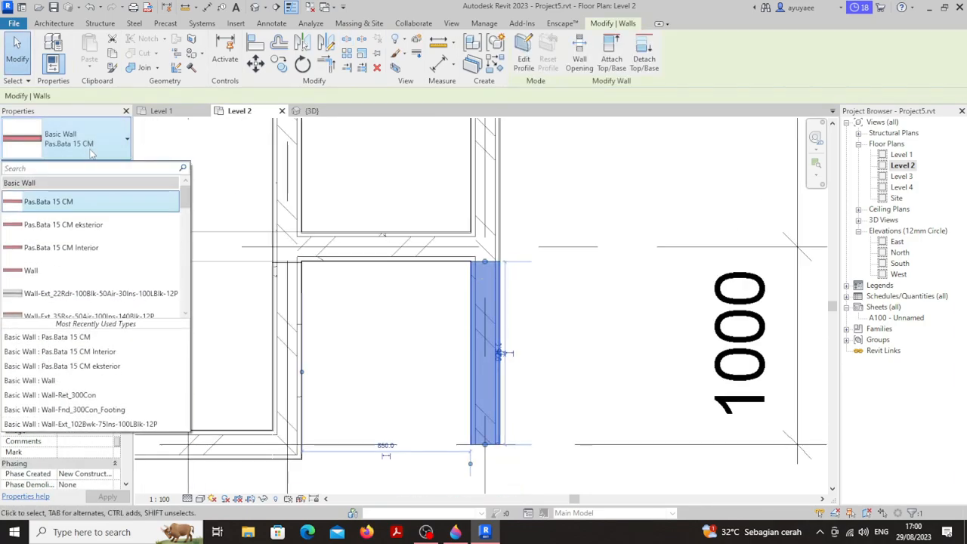
pyautogui.click(98, 224)
pyautogui.click(650, 202)
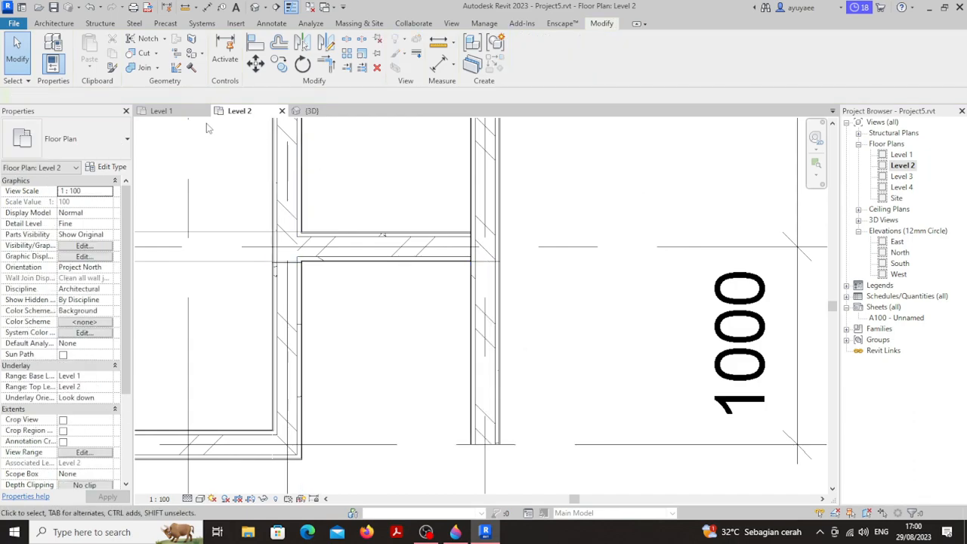
pyautogui.click(311, 111)
pyautogui.keyDown('shift'); pyautogui.moveTo(522, 263); pyautogui.dragTo(281, 350, button='middle'); pyautogui.keyUp('shift')
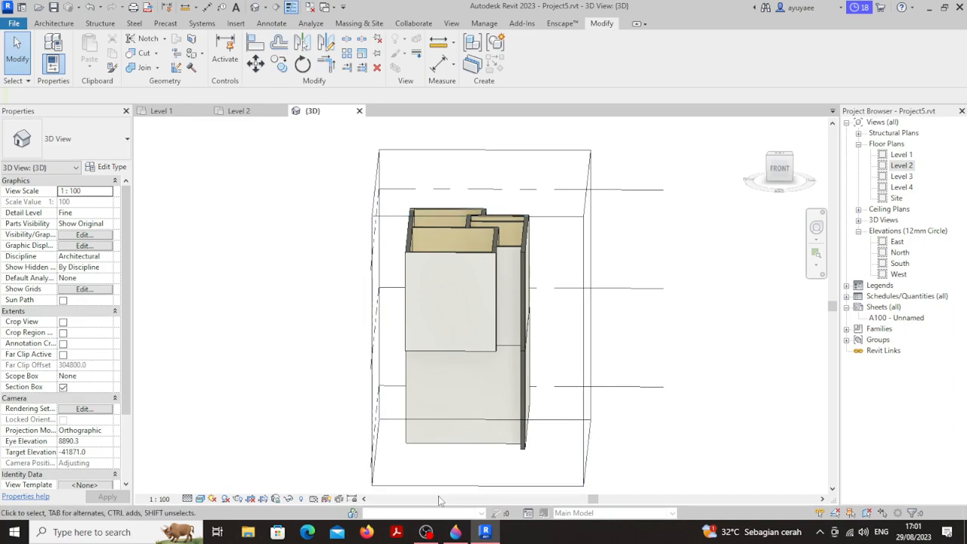
pyautogui.click(428, 532)
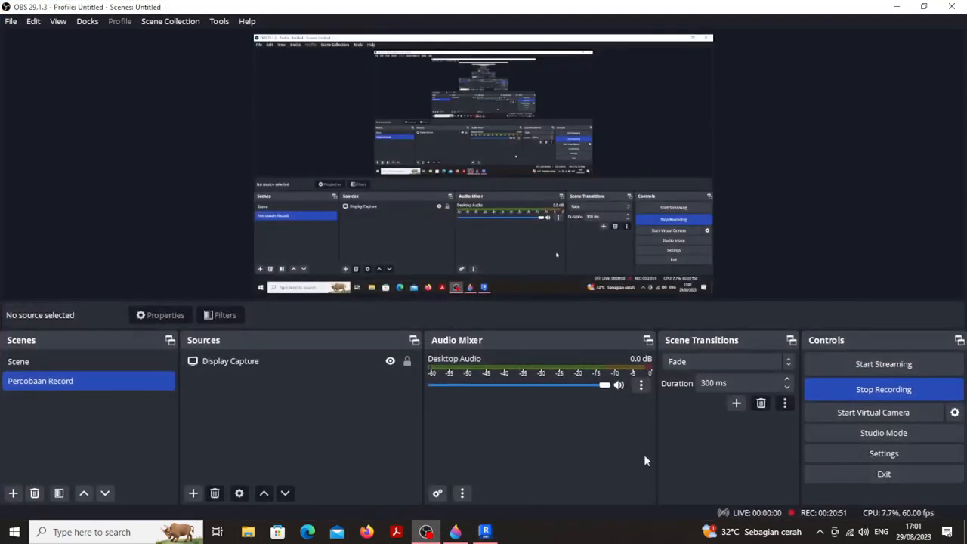